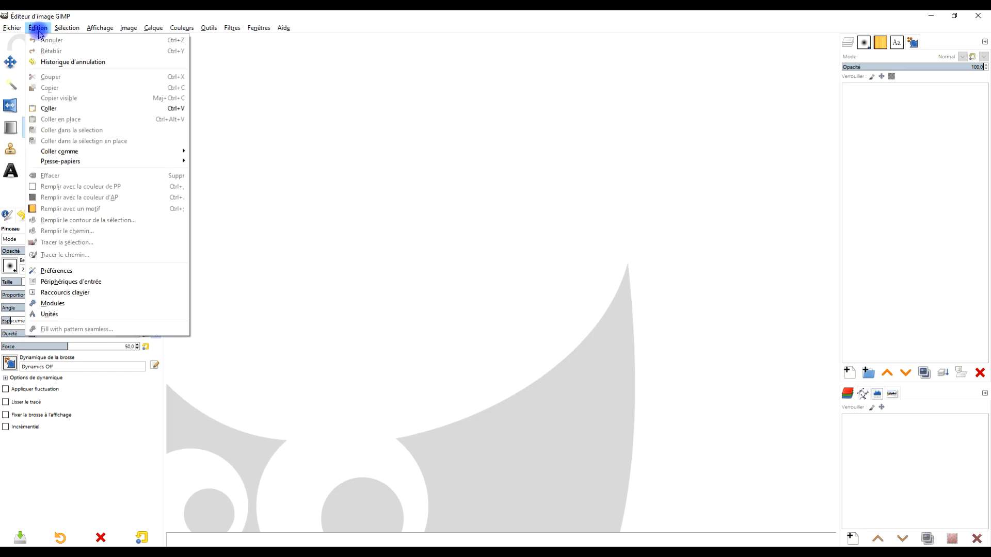
Paste the copied cat photo as a new image and rename its layer ORIGINAL.
mouse_move(125, 151)
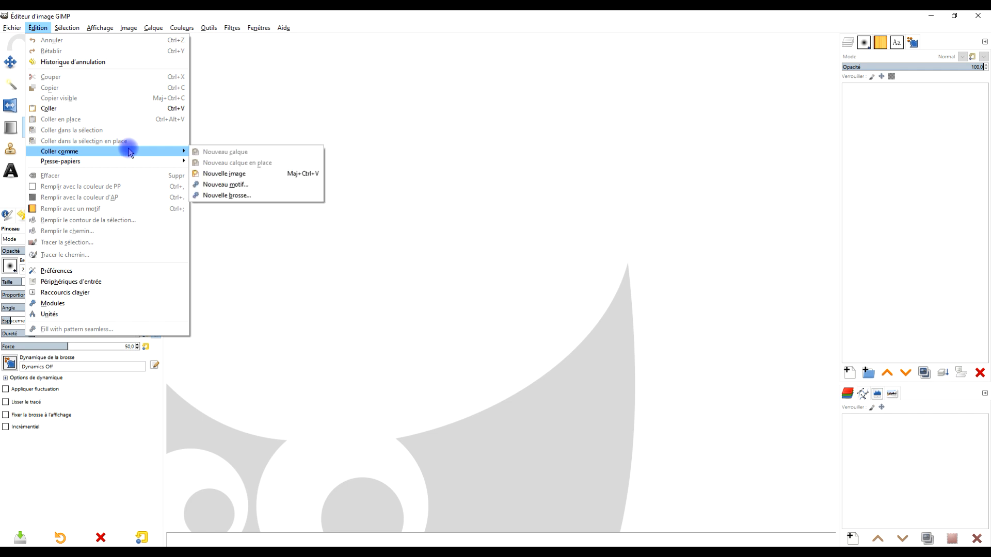
left_click(264, 177)
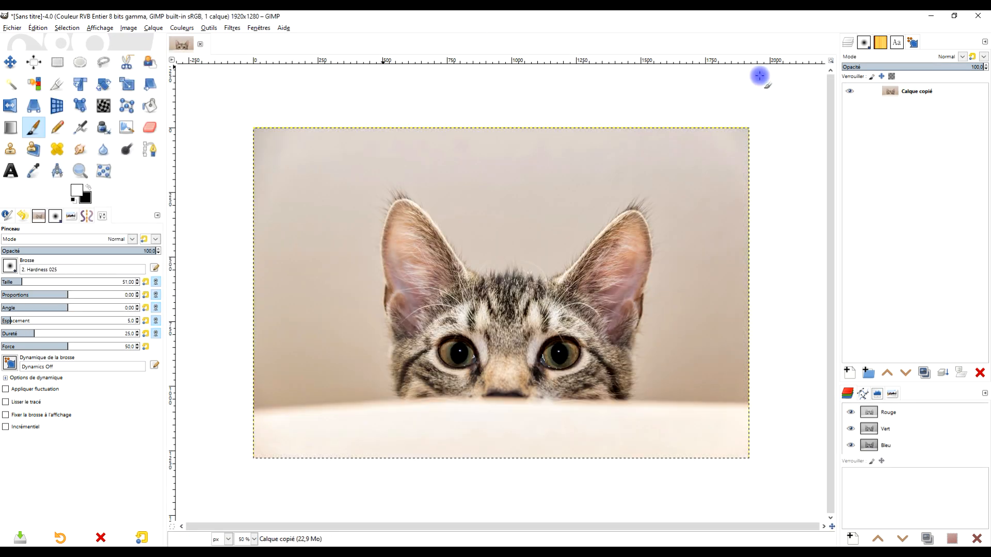
double_click(927, 91)
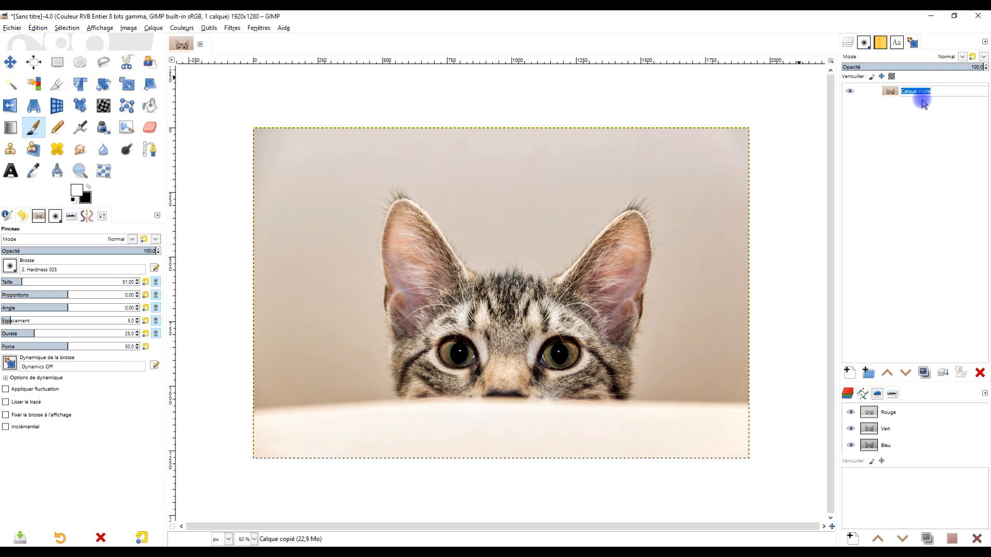
key("Caps_Lock")
type("ORIGINAL")
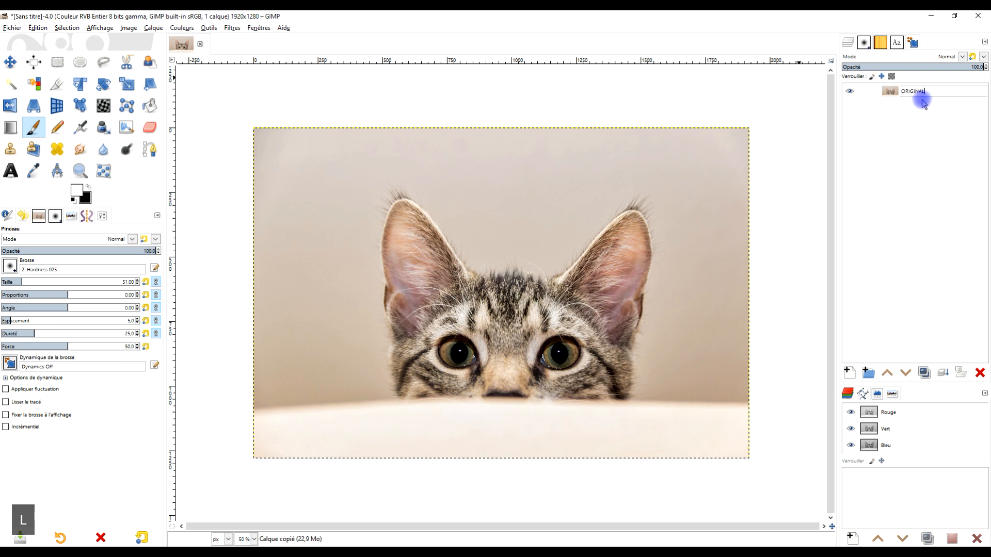
key("Return")
Duplicate the ORIGINAL layer and name the copy CHAT.
left_click(924, 372)
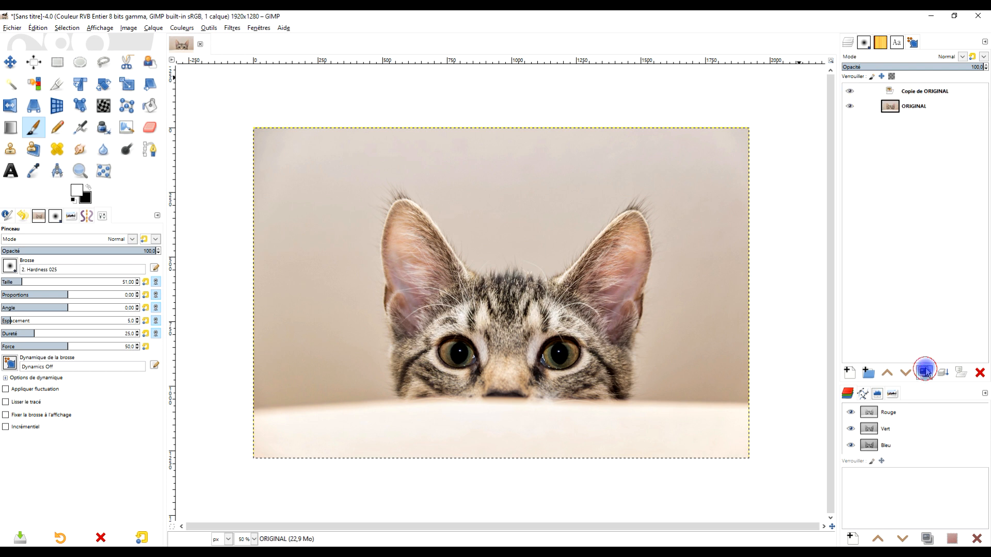
double_click(924, 91)
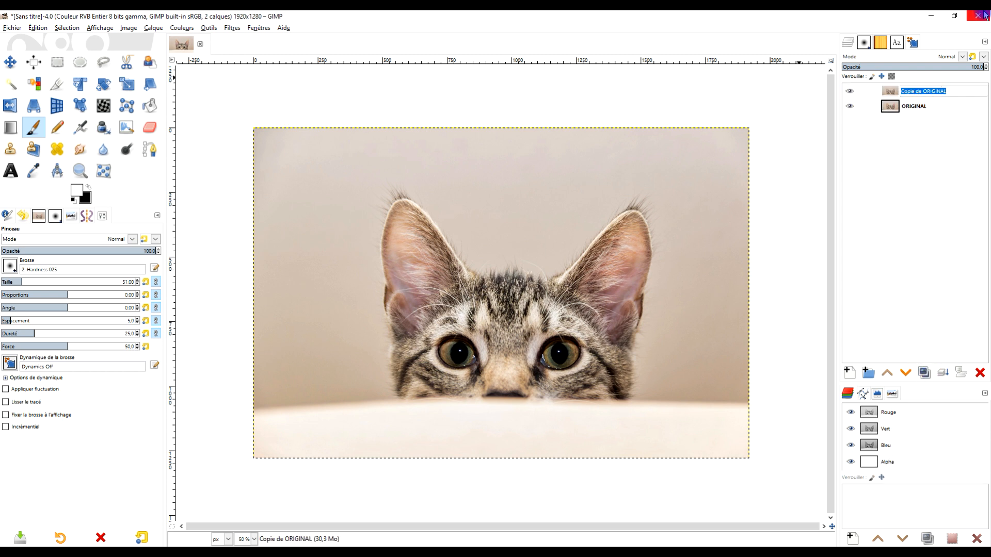
key("Caps_Lock")
type("CHAT")
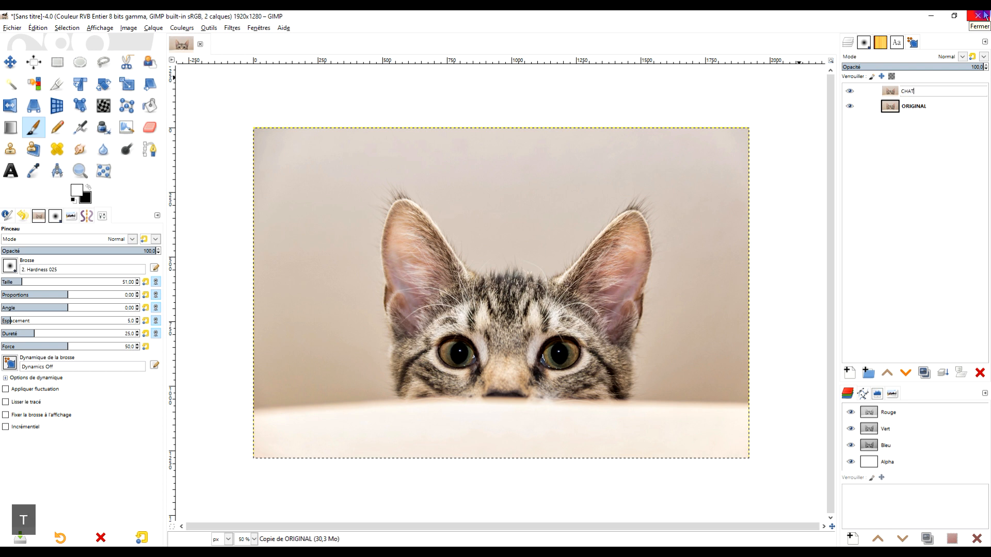
key("Return")
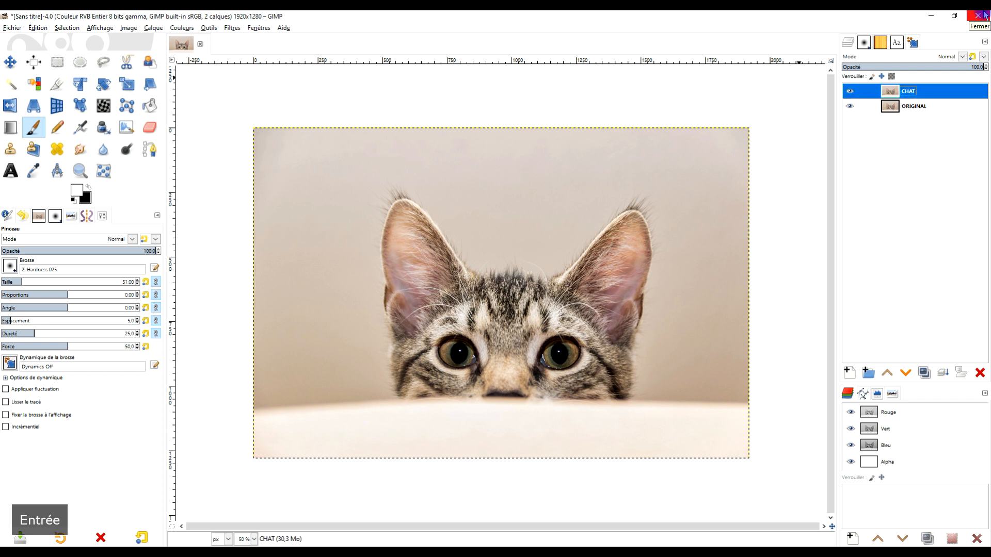
Hide the ORIGINAL layer and add a white-filled 1920 x 1280 px layer named FOND directly below CHAT.
left_click(850, 106)
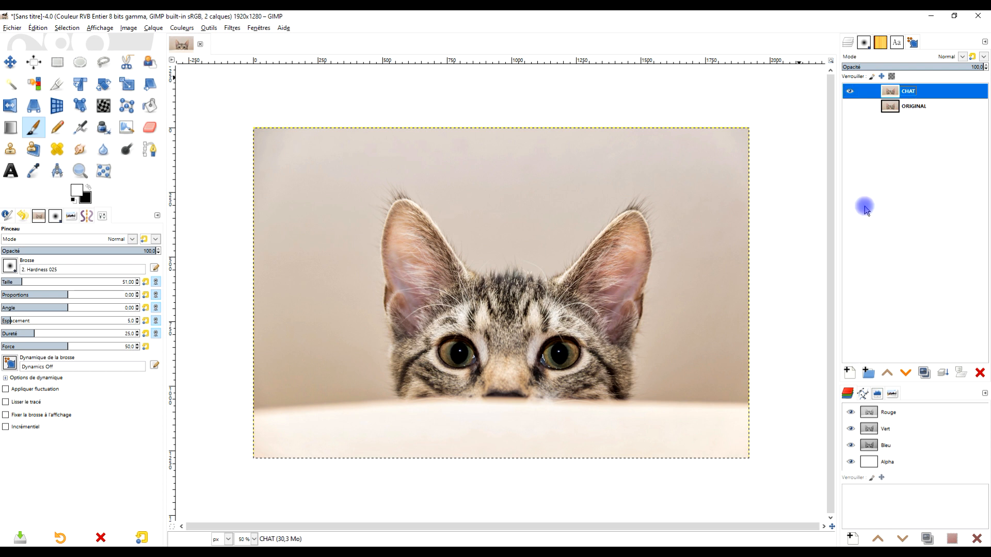
left_click(850, 372)
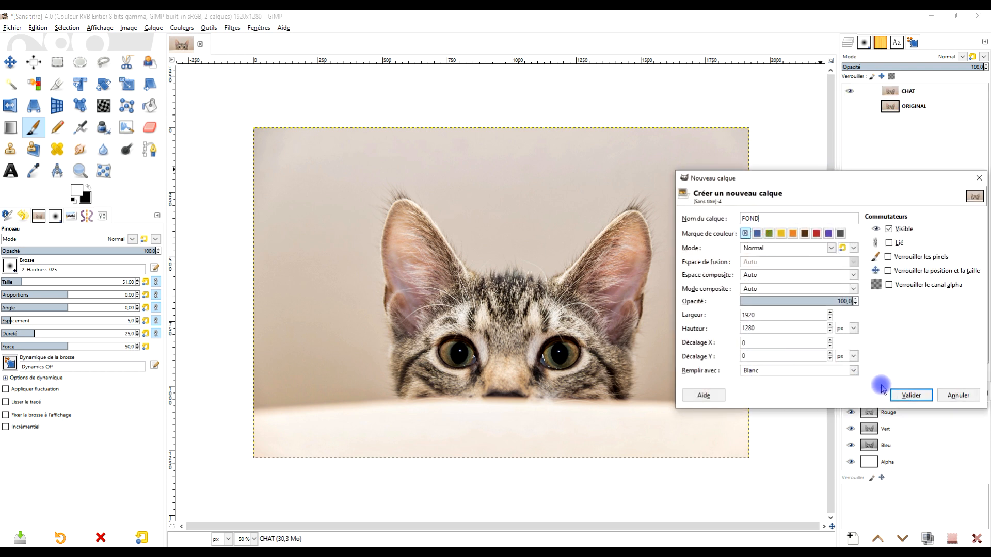
left_click(908, 395)
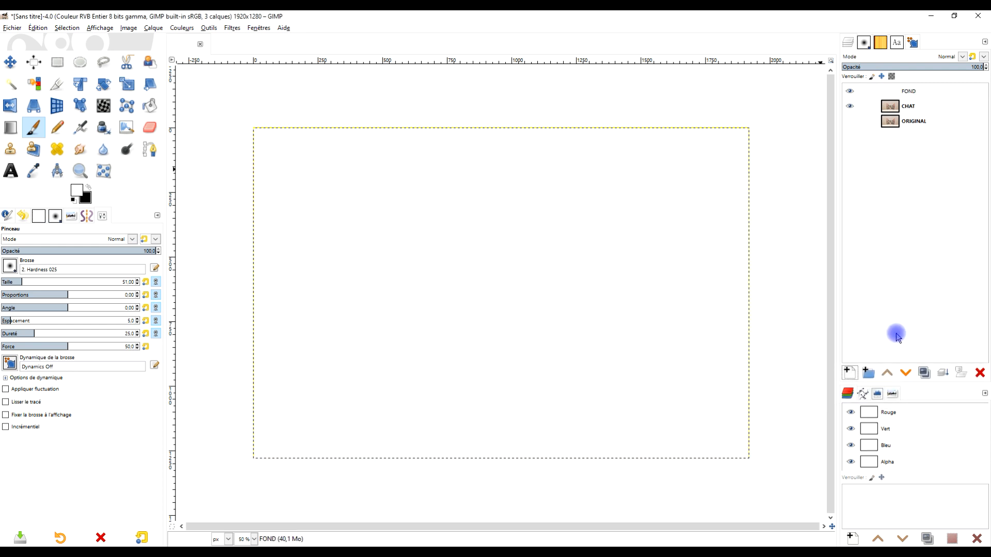
left_click(907, 372)
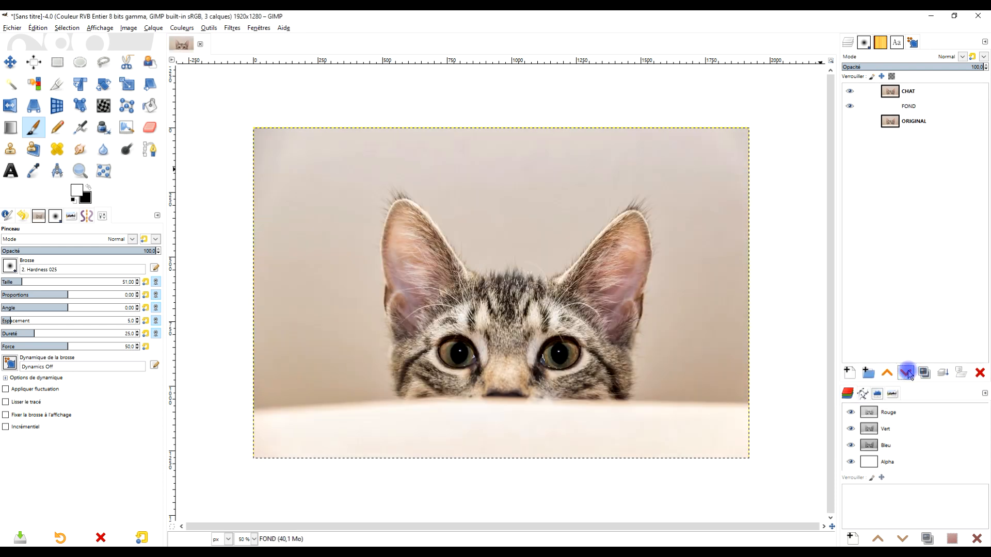
Choose pure red (ff0000) as the foreground colour and fill the FOND layer with it.
left_click(77, 191)
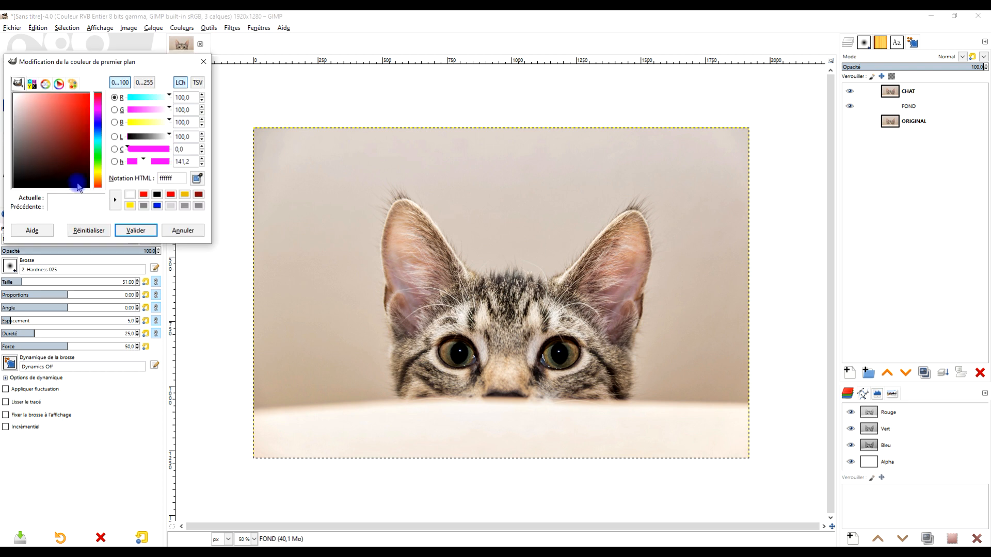
left_click(77, 114)
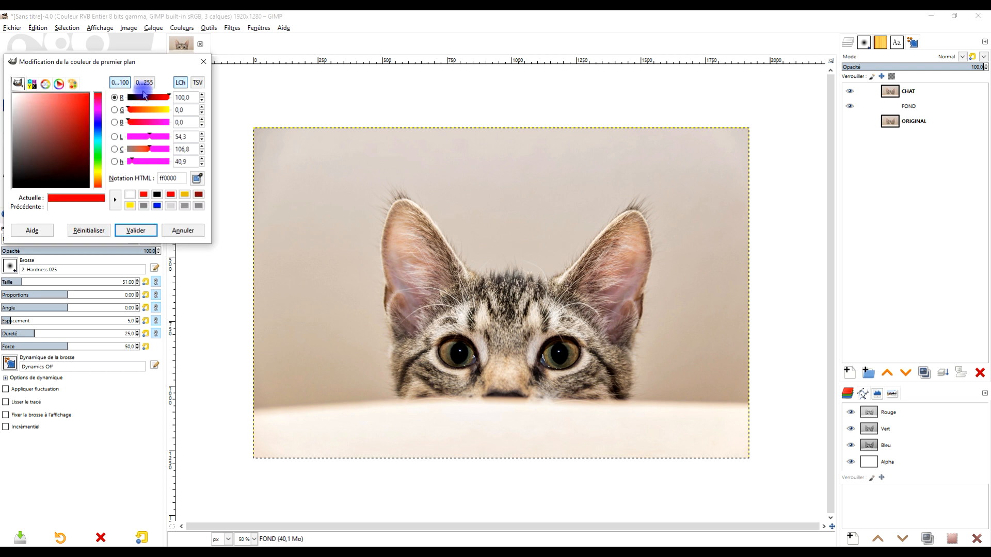
left_click_drag(91, 197, 473, 189)
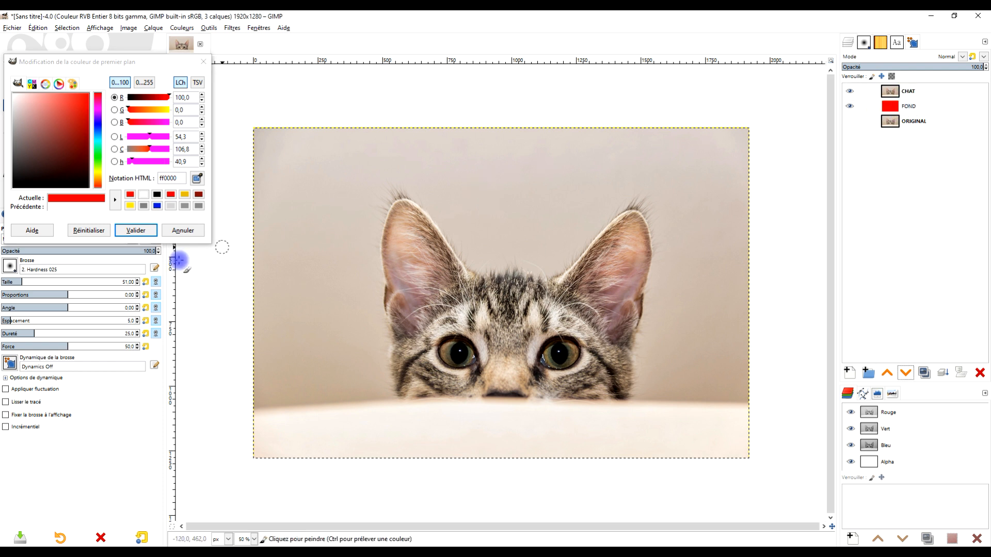
left_click(143, 230)
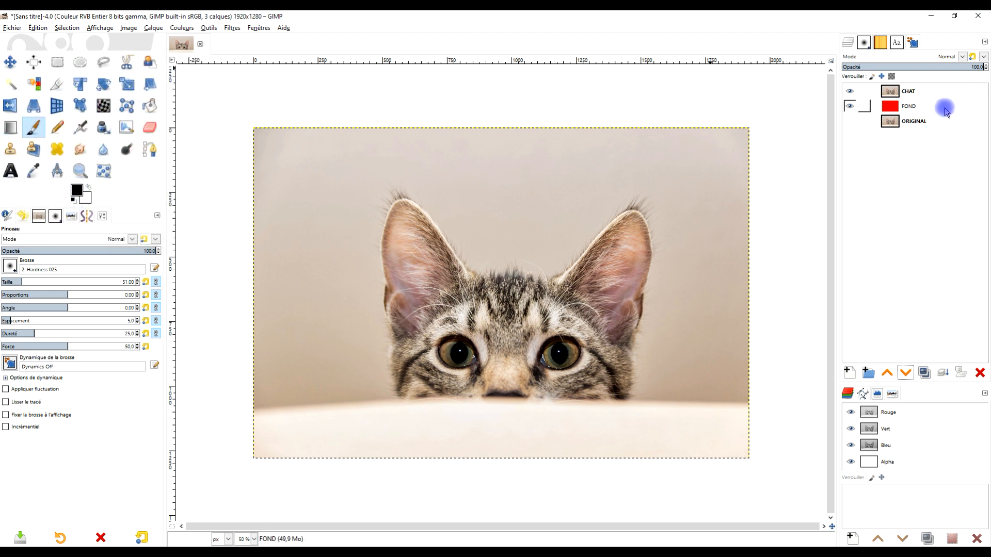
On the CHAT layer, start a free selection along the table edge from the image's left border to the cat's cheek.
left_click(905, 94)
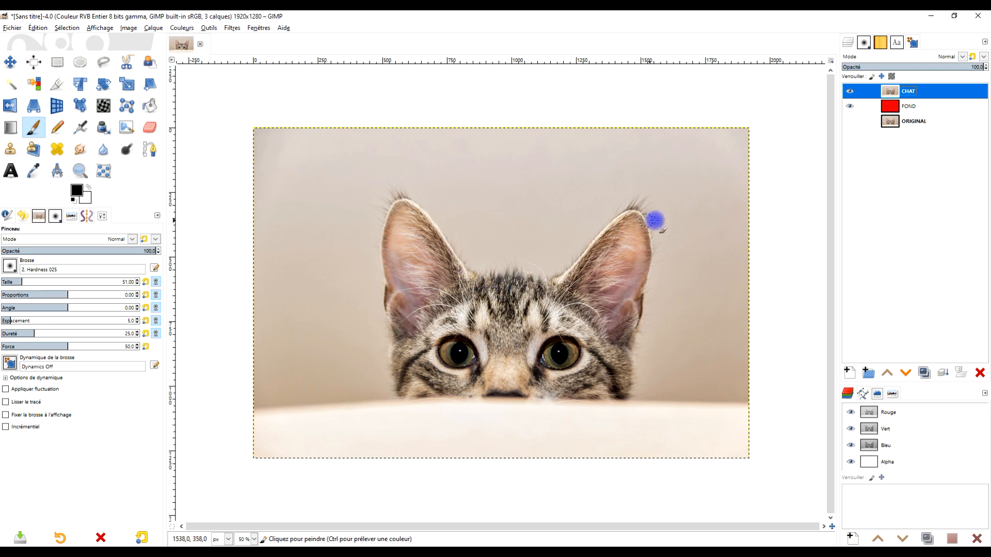
left_click(104, 62)
scroll(467, 268, "down", 3)
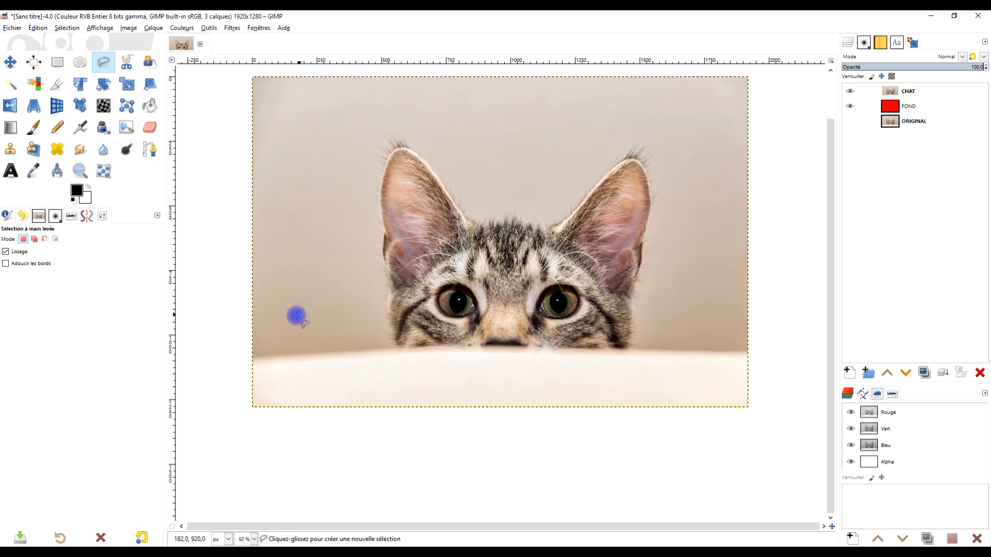
scroll(294, 316, "up", 2)
scroll(344, 305, "down", 2)
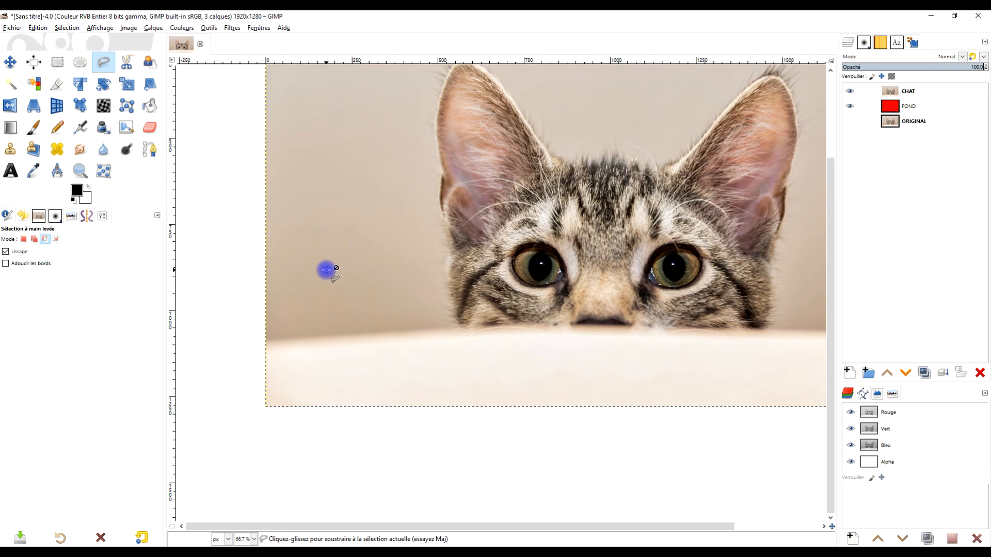
scroll(243, 414, "up", 2)
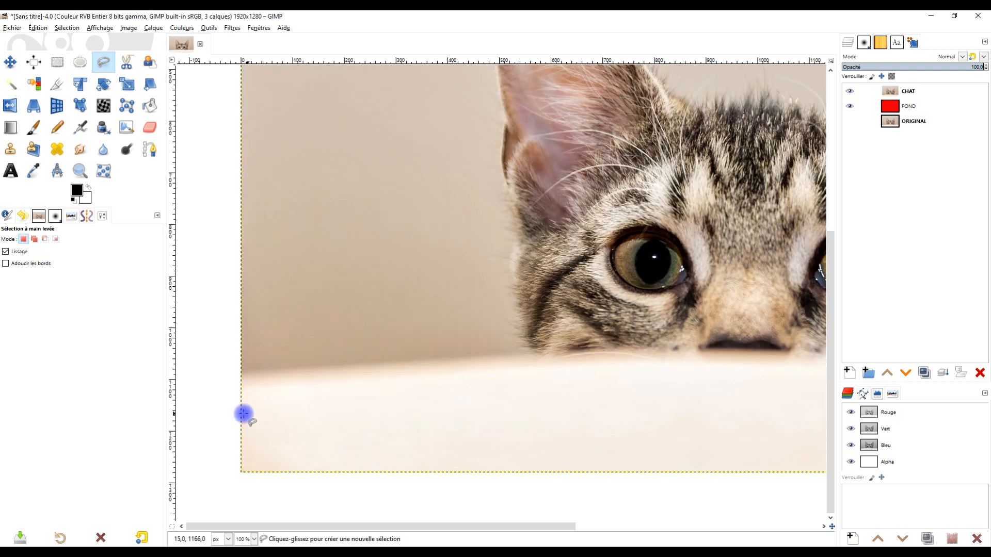
left_click(235, 369)
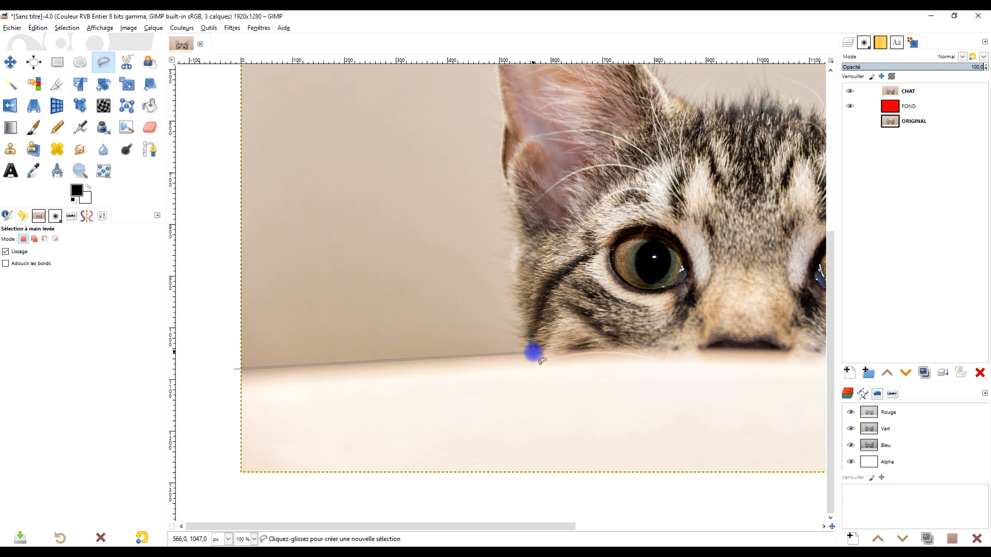
scroll(534, 353, "up", 2)
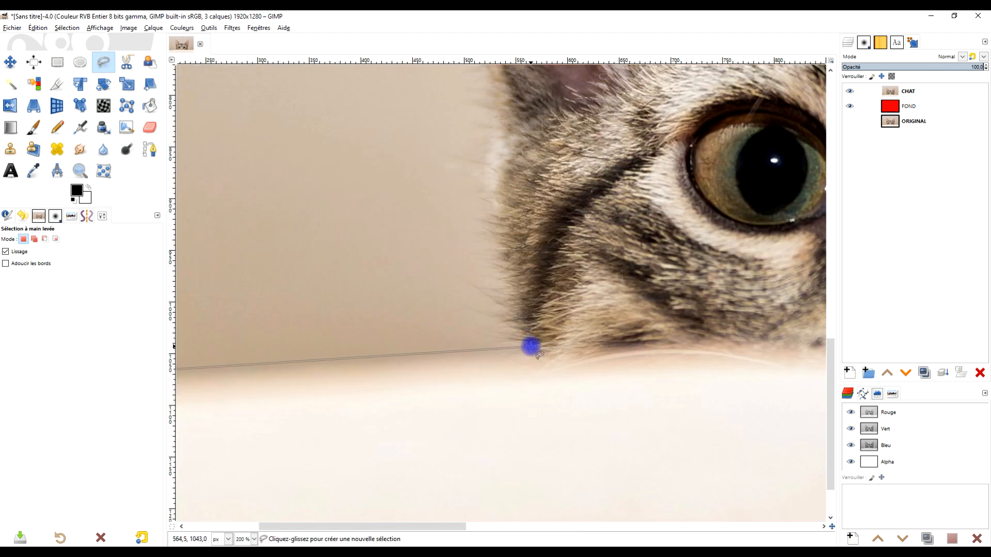
left_click(532, 346)
Continue the free selection outline up the cat's left cheek to the fold at the base of the left ear.
left_click_drag(520, 318, 514, 293)
left_click_drag(501, 234, 492, 167)
left_click_drag(549, 116, 529, 303)
mouse_move(477, 328)
left_mouse_down()
mouse_move(483, 290)
mouse_move(468, 235)
left_mouse_up()
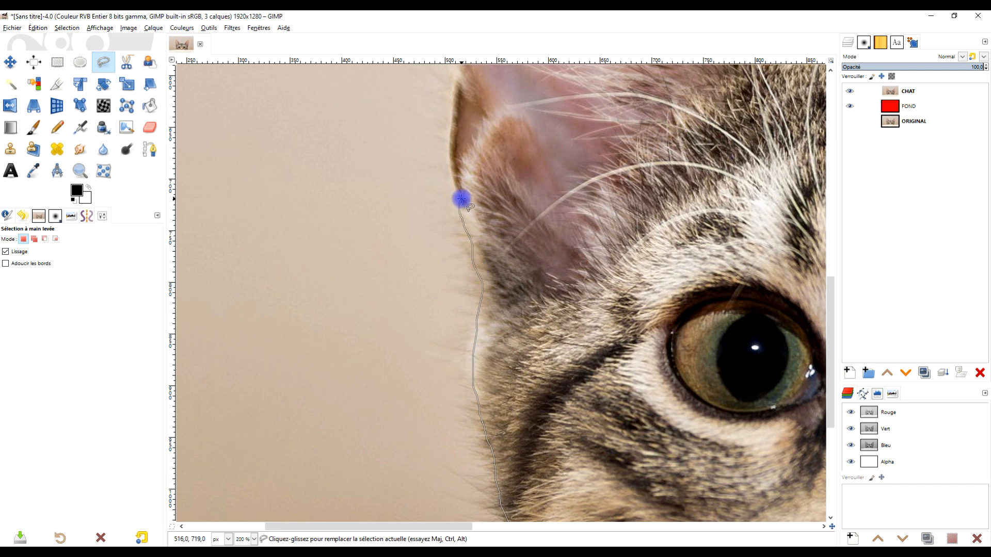
left_click_drag(512, 151, 510, 325)
left_click_drag(451, 349, 452, 312)
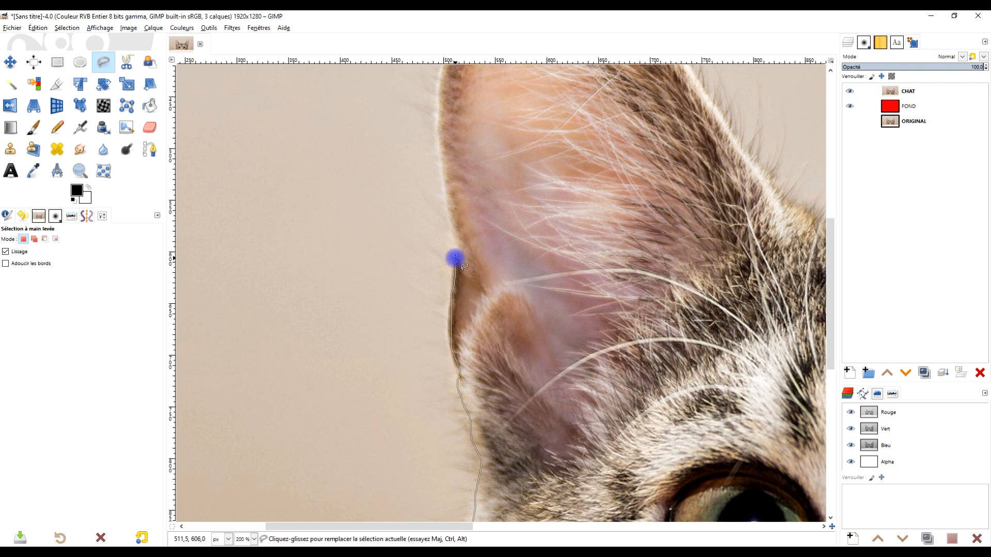
Extend the free selection up the left ear's outer edge and closely around its tip, leaving out the fine hairs.
left_click_drag(614, 162, 594, 292)
left_click_drag(436, 350, 422, 248)
left_click_drag(542, 105, 552, 355)
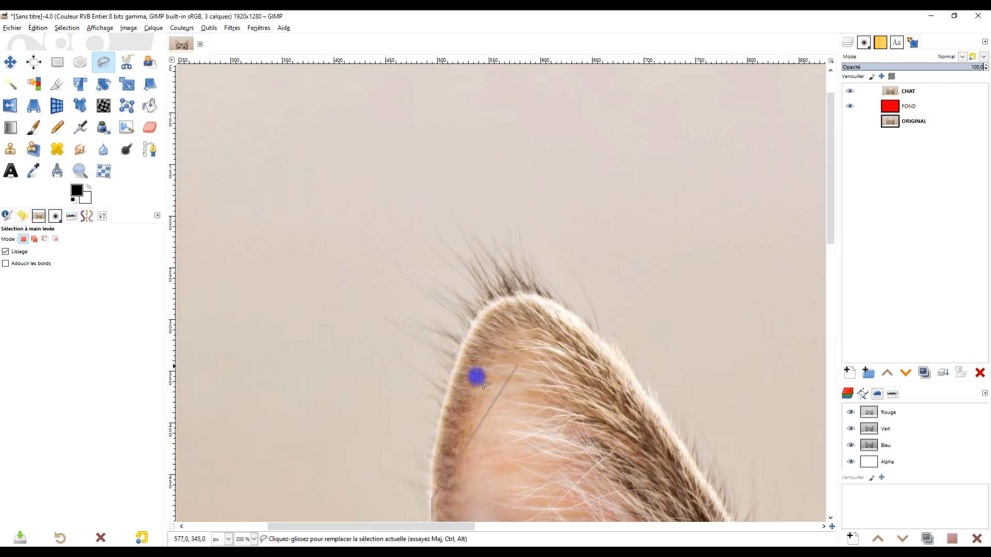
left_click_drag(431, 458, 442, 411)
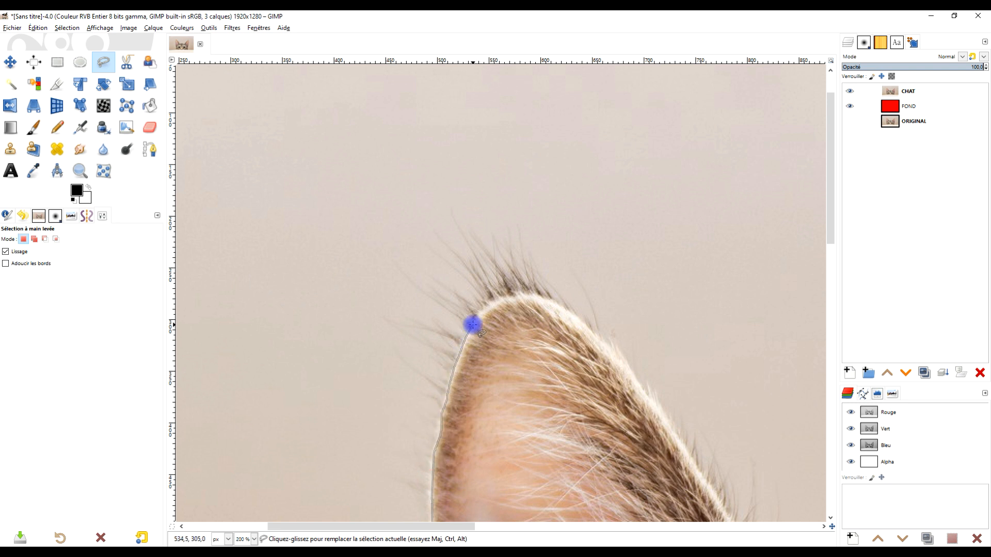
scroll(475, 320, "up", 3, "ctrl")
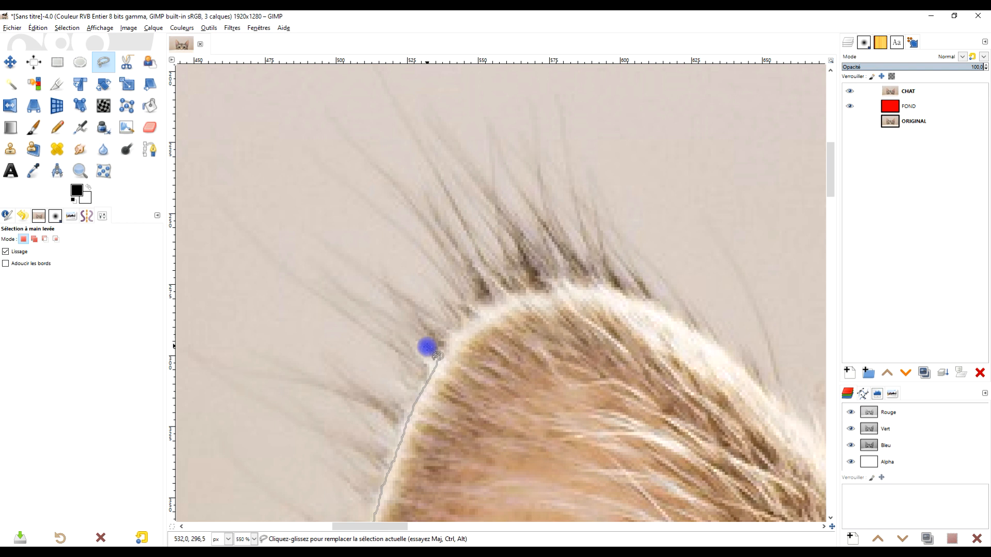
left_click_drag(437, 352, 466, 331)
mouse_move(483, 298)
left_mouse_down()
mouse_move(556, 272)
mouse_move(585, 276)
left_mouse_up()
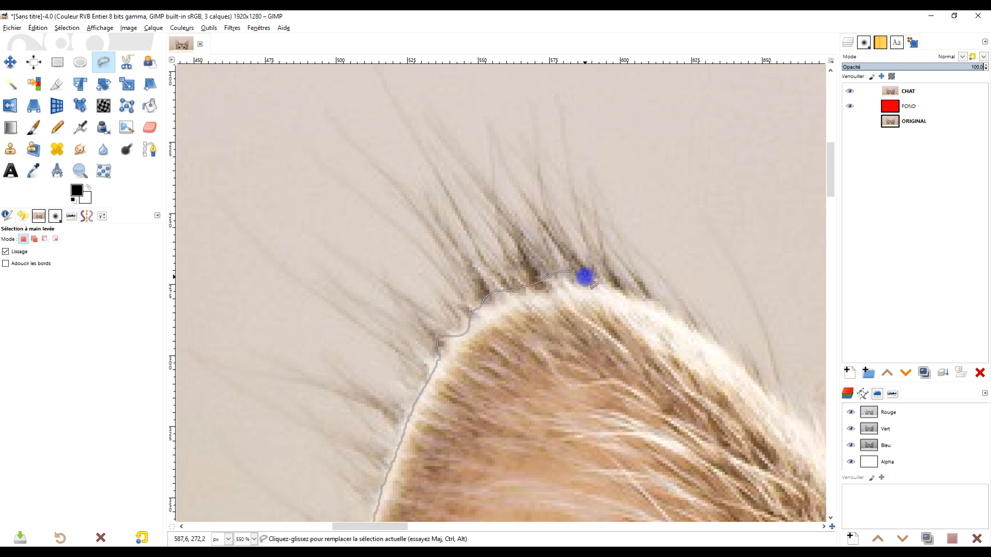
scroll(657, 309, "down", 3, "ctrl")
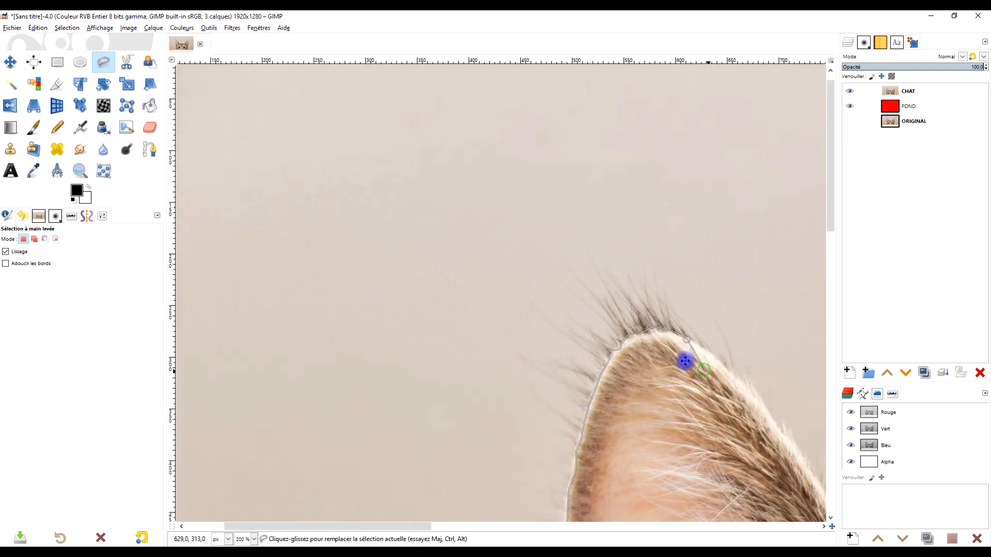
Trace the selection down the left ear's inner edge, across the top of the head and up the right ear.
mouse_move(464, 273)
left_mouse_down()
mouse_move(521, 327)
mouse_move(573, 414)
mouse_move(396, 283)
mouse_move(363, 218)
mouse_move(326, 181)
mouse_move(428, 341)
mouse_move(499, 393)
mouse_move(568, 403)
mouse_move(536, 406)
mouse_move(304, 316)
left_mouse_up()
key("space")
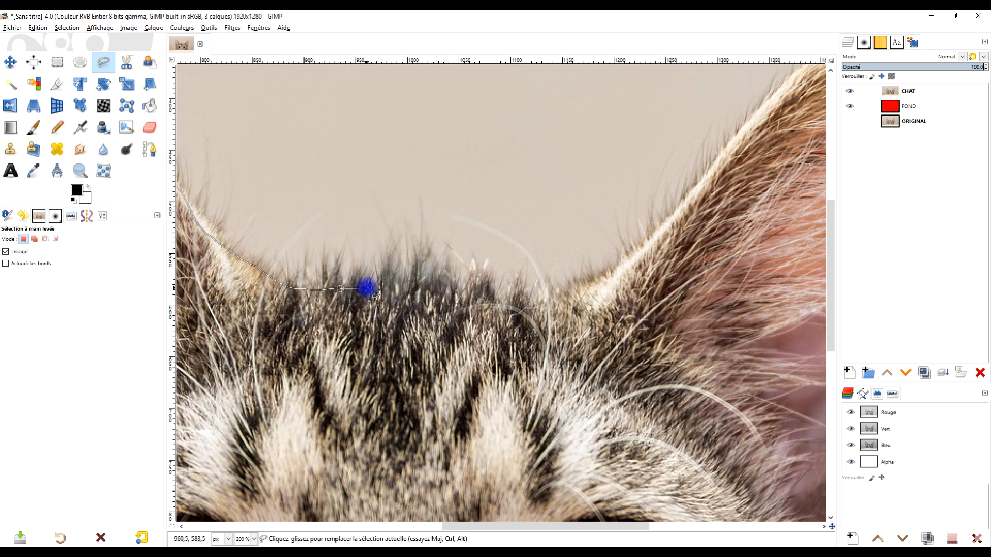
mouse_move(415, 283)
left_mouse_down()
mouse_move(492, 289)
mouse_move(510, 305)
mouse_move(583, 299)
mouse_move(586, 286)
mouse_move(373, 300)
mouse_move(374, 381)
mouse_move(411, 296)
mouse_move(380, 296)
mouse_move(374, 305)
mouse_move(438, 271)
mouse_move(536, 181)
mouse_move(481, 340)
mouse_move(481, 303)
mouse_move(480, 314)
mouse_move(553, 226)
mouse_move(537, 240)
mouse_move(551, 228)
mouse_move(532, 252)
left_mouse_up()
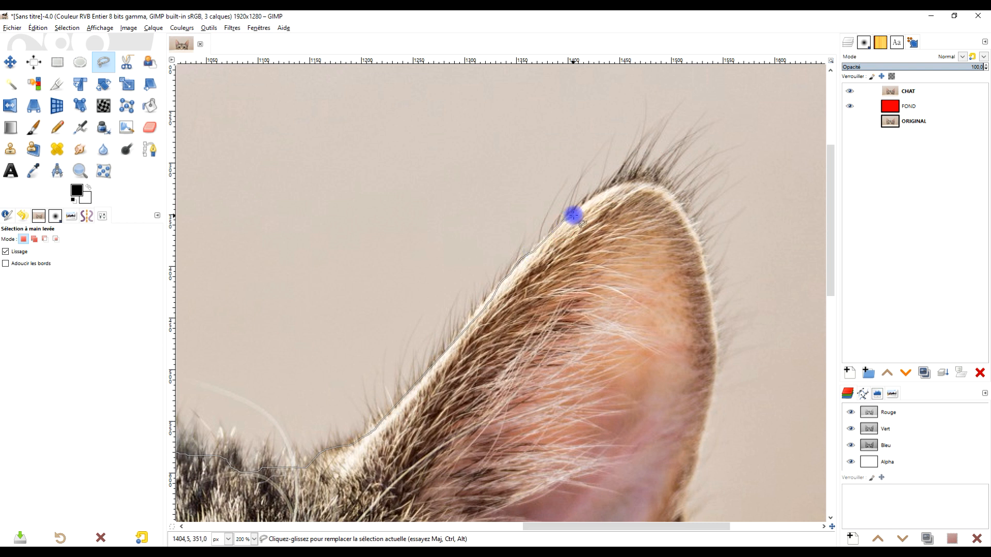
Carry the selection outline around the right ear's tip and down its outer edge towards the right cheek.
left_click_drag(588, 199, 651, 181)
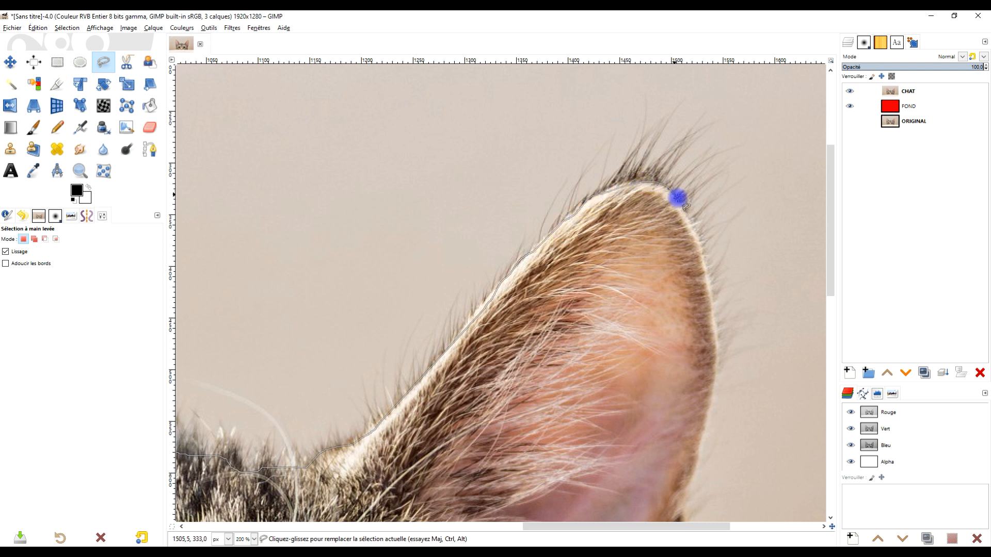
mouse_move(524, 471)
left_mouse_down()
mouse_move(446, 241)
mouse_move(506, 270)
mouse_move(503, 281)
left_mouse_up()
mouse_move(540, 183)
left_mouse_down()
mouse_move(509, 242)
mouse_move(520, 149)
mouse_move(511, 110)
mouse_move(531, 237)
mouse_move(494, 365)
left_mouse_up()
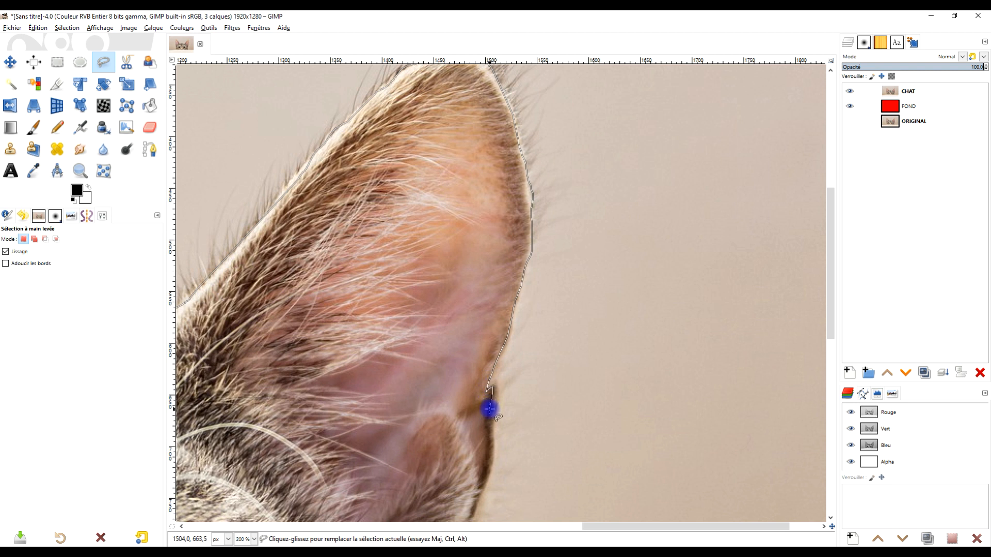
mouse_move(466, 411)
left_mouse_down()
mouse_move(457, 189)
mouse_move(420, 319)
mouse_move(414, 433)
mouse_move(453, 167)
mouse_move(447, 282)
left_mouse_up()
left_click_drag(447, 321, 446, 327)
Complete the outline along the right table edge and around the outside of the image's bottom, closing the selection at its starting point.
scroll(453, 299, "down", 4)
left_click_drag(313, 301, 440, 317)
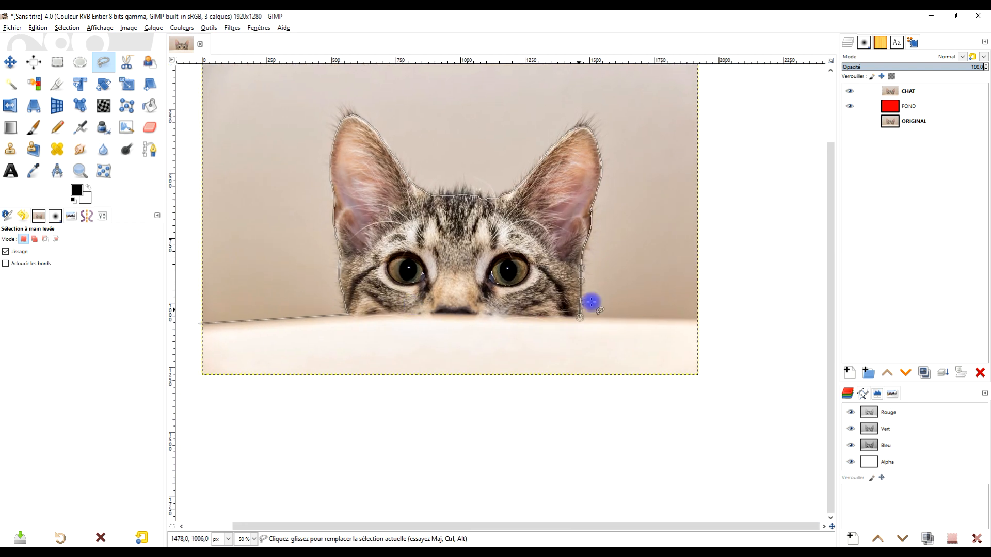
scroll(599, 300, "up", 4)
left_click_drag(583, 381, 394, 333)
mouse_move(675, 355)
left_mouse_down()
mouse_move(545, 290)
mouse_move(679, 274)
mouse_move(668, 347)
mouse_move(604, 401)
mouse_move(808, 413)
mouse_move(206, 409)
mouse_move(241, 405)
mouse_move(292, 282)
left_mouse_up()
scroll(668, 347, "down", 2)
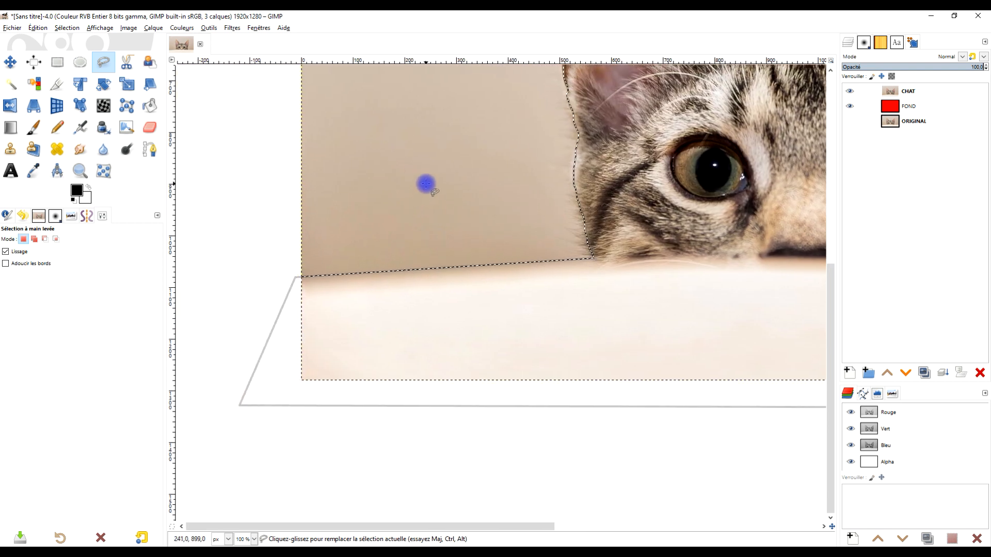
Add a layer mask to the CHAT layer initialised from the selection, and clear the selection.
key("Return")
scroll(475, 229, "down", 3)
scroll(475, 229, "up", 1)
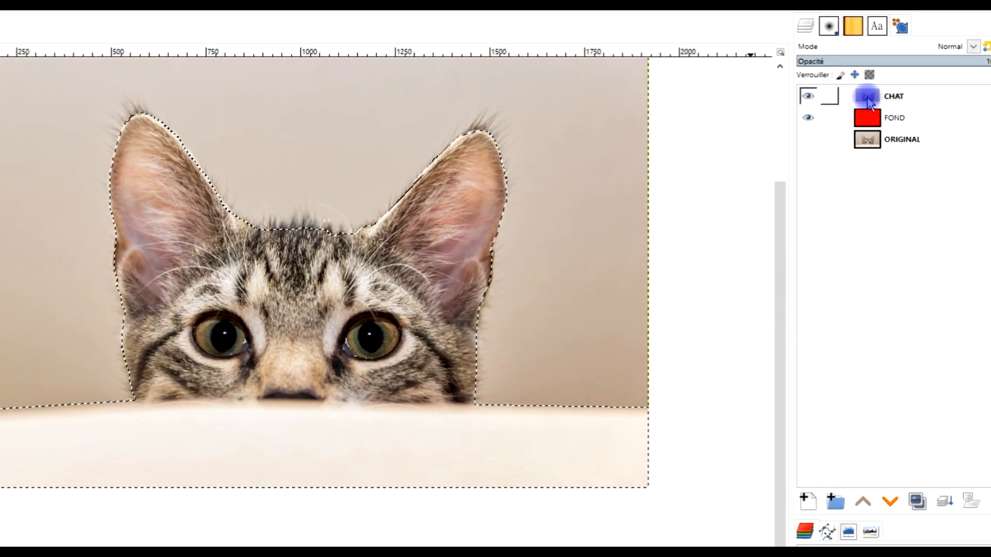
right_click(876, 93)
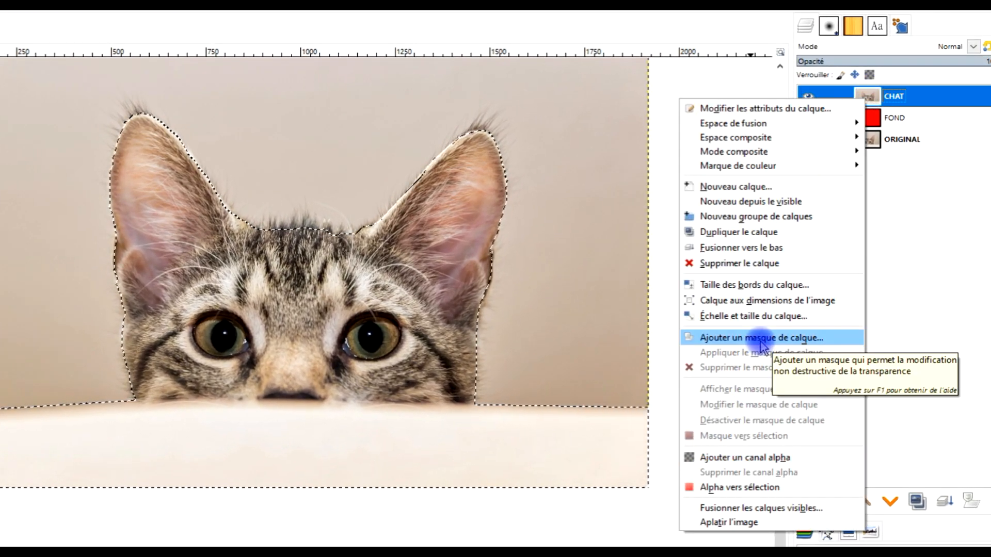
left_click(760, 339)
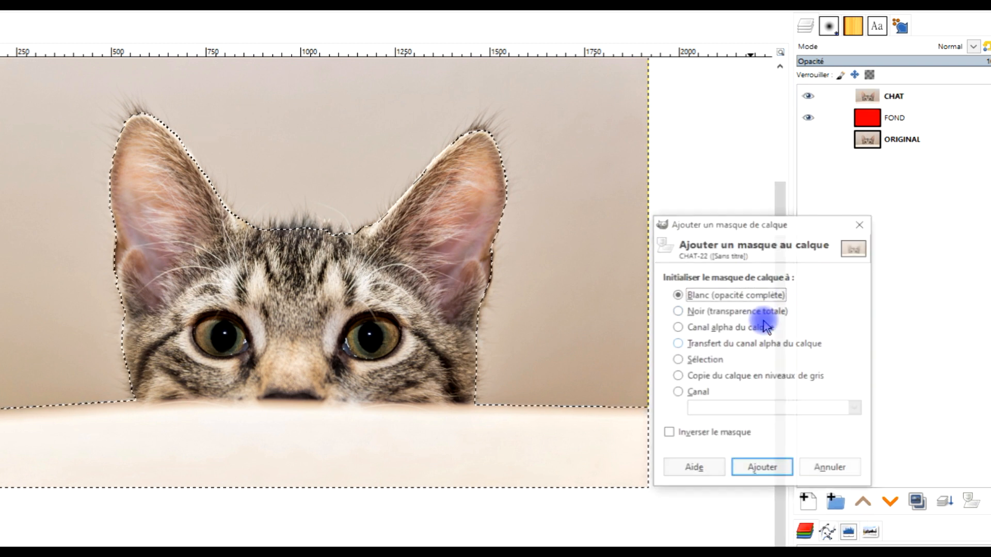
left_click(688, 360)
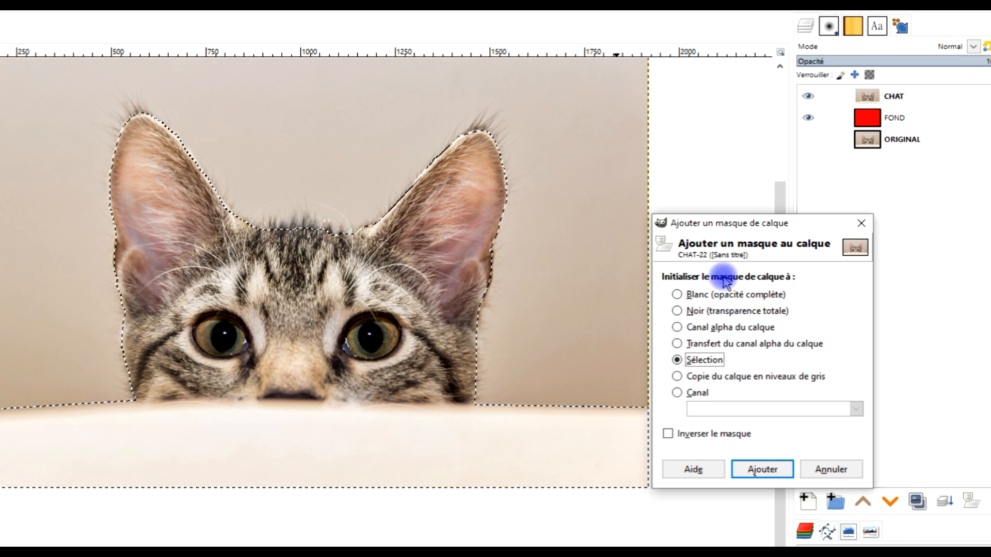
left_click(768, 478)
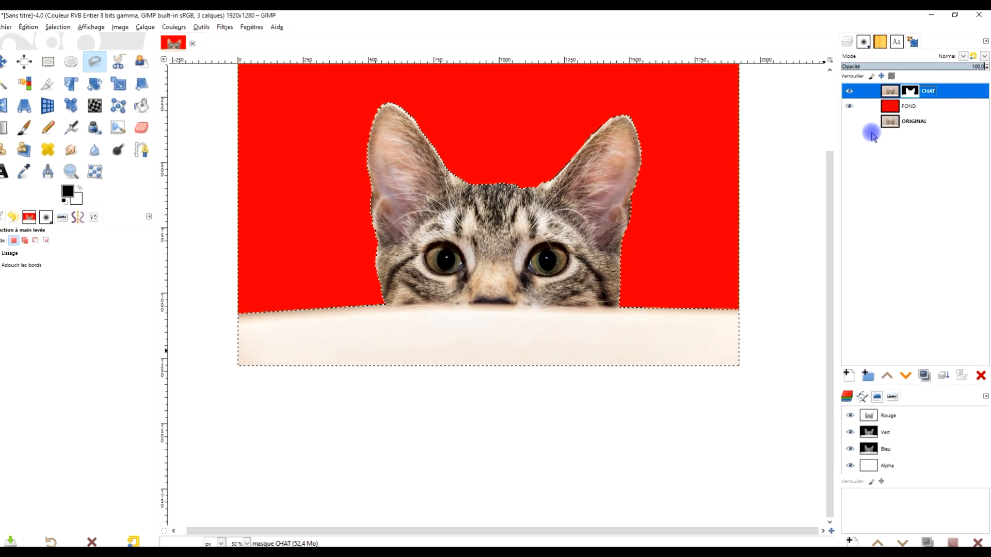
left_click(57, 27)
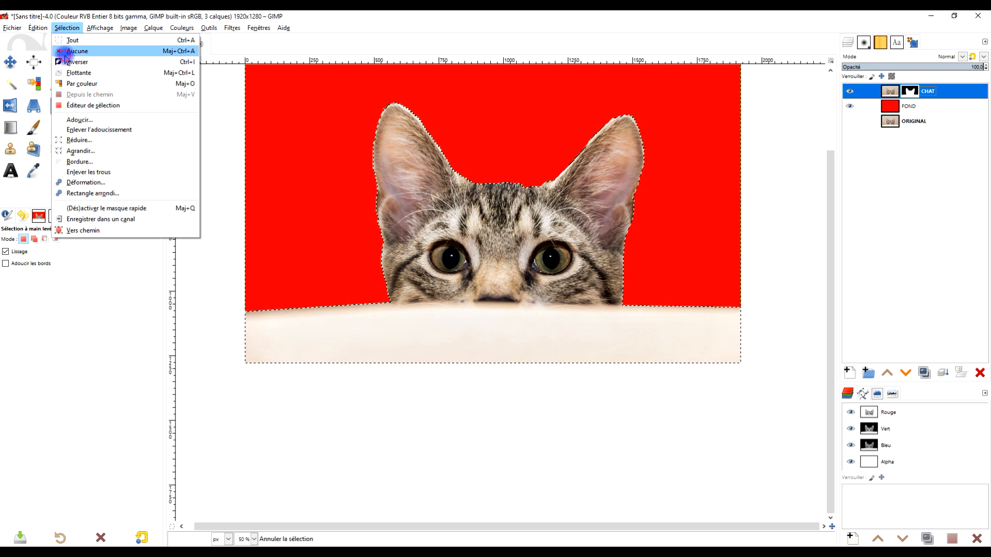
left_click(65, 51)
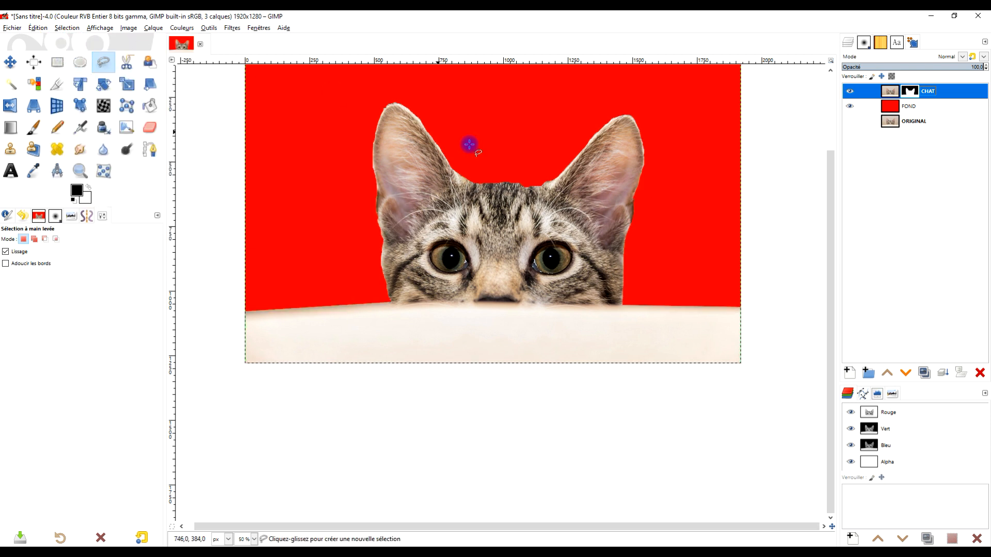
Duplicate the CHAT layer as POILS and delete the copy's layer mask.
left_click(869, 95)
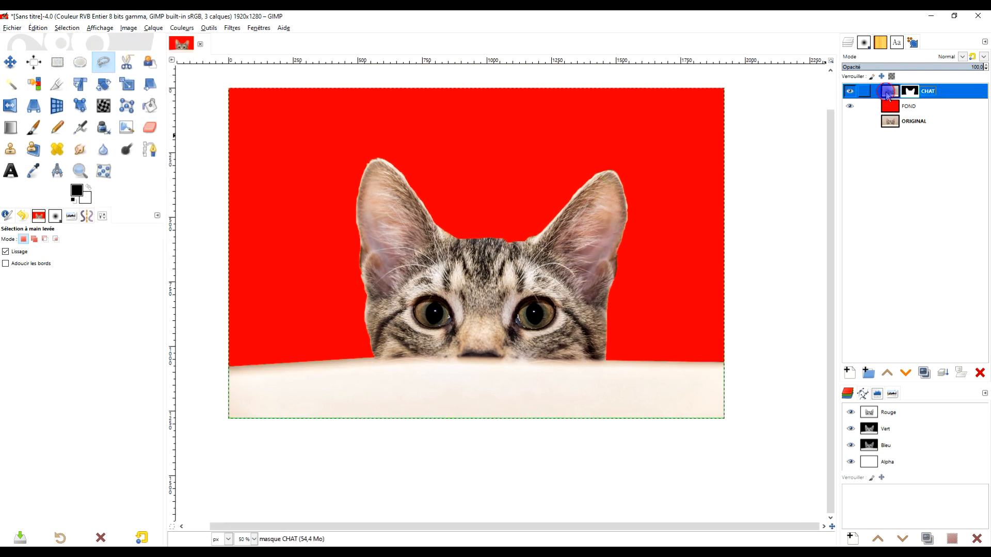
left_click(924, 373)
double_click(938, 90)
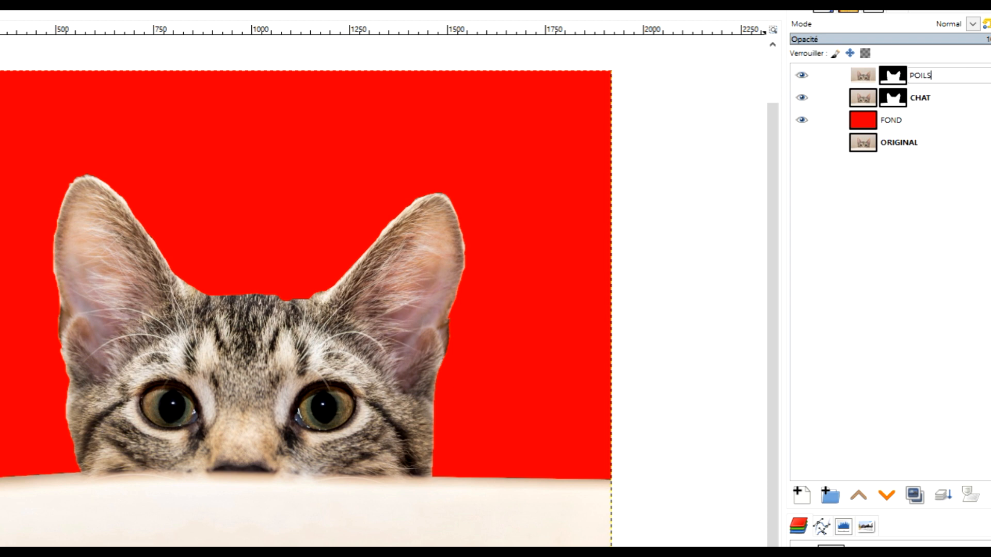
key("Return")
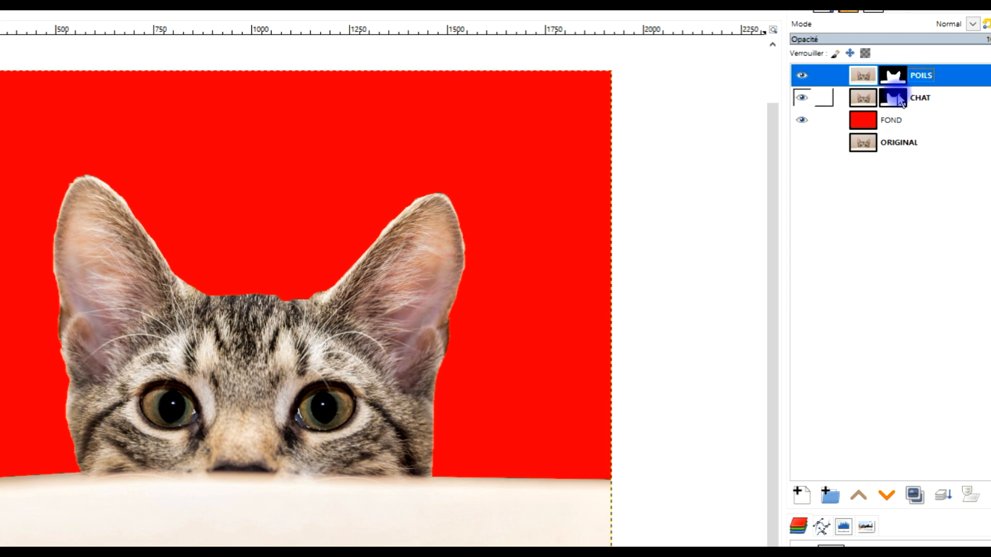
right_click(894, 78)
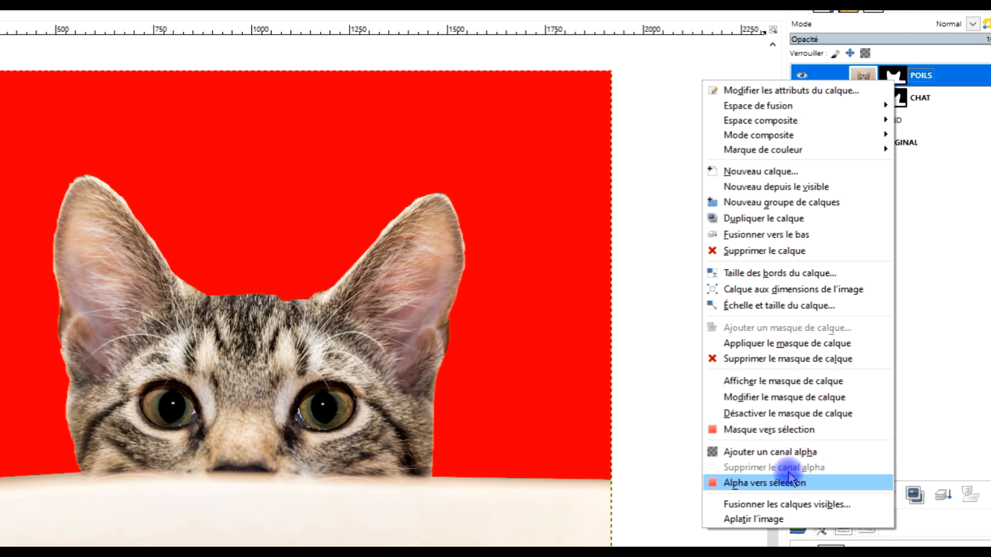
left_click(797, 360)
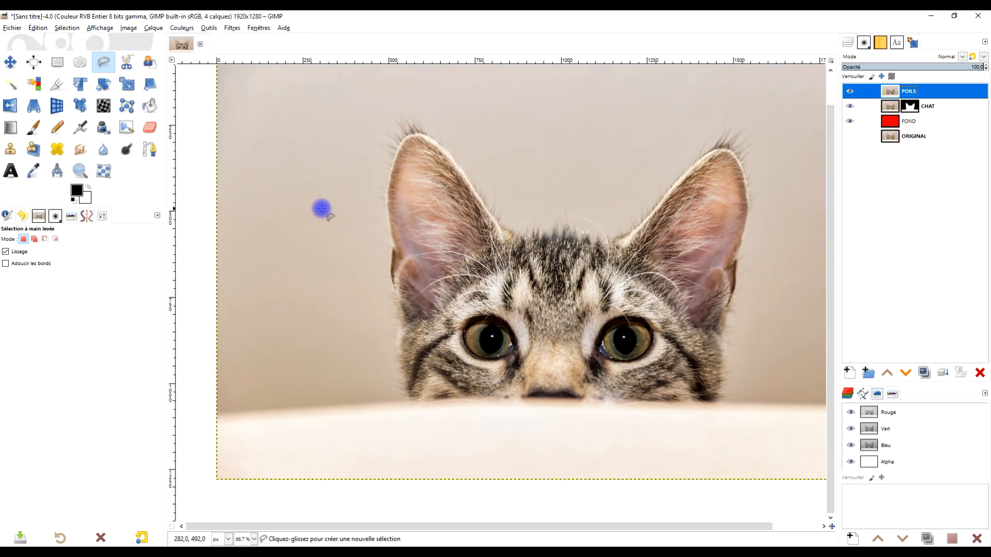
Apply Color to Alpha to the POILS layer with white as the colour, transparency threshold 0 and opacity threshold 1.
scroll(327, 212, "up", 1)
scroll(650, 268, "down", 3)
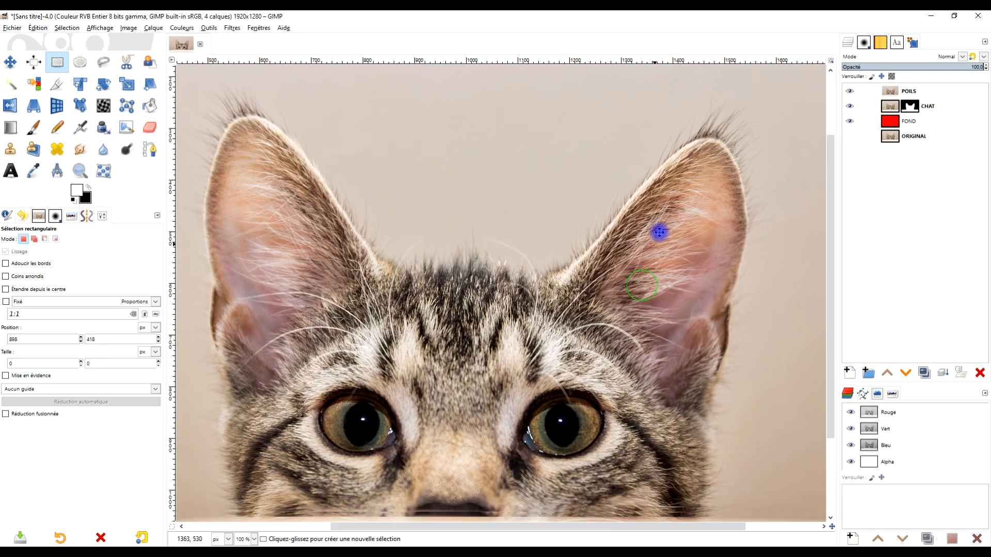
left_click(886, 93)
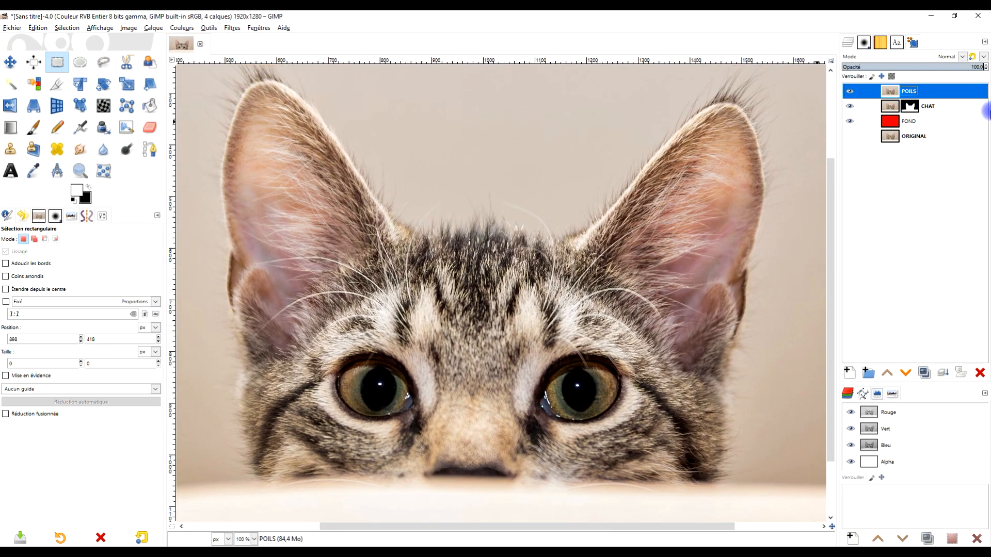
scroll(475, 193, "up", 2)
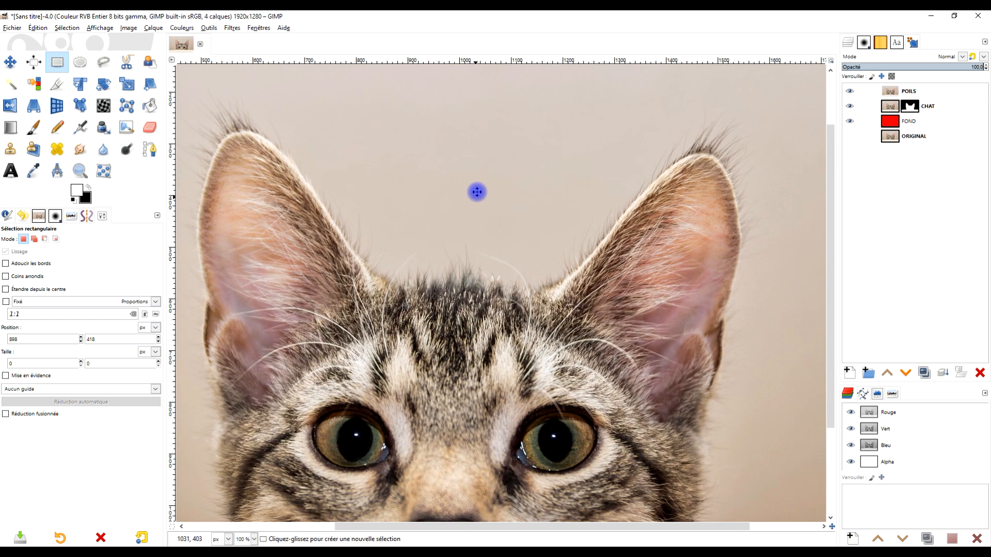
left_click(229, 28)
mouse_move(205, 31)
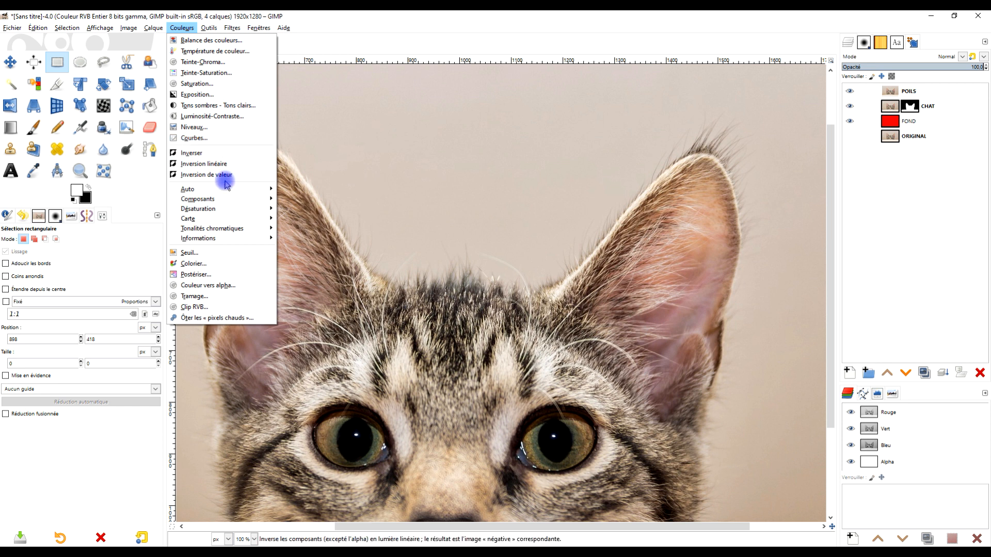
left_click(222, 290)
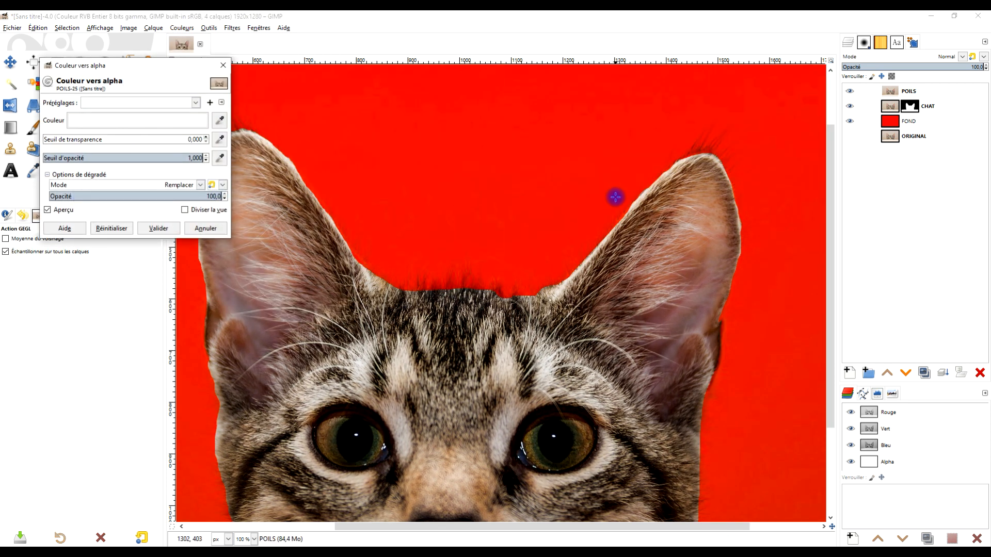
left_click_drag(391, 305, 448, 322)
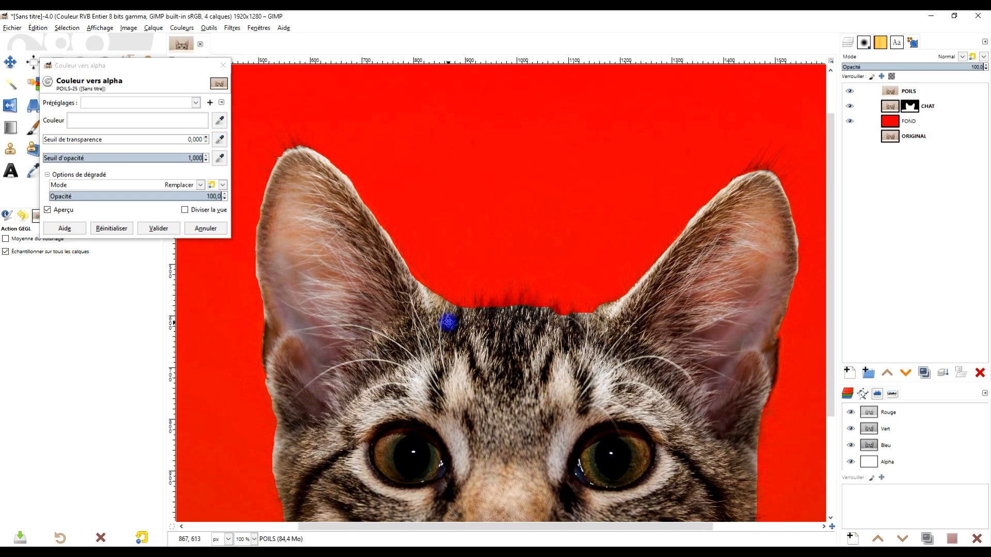
left_click(160, 229)
left_click_drag(708, 299, 639, 276)
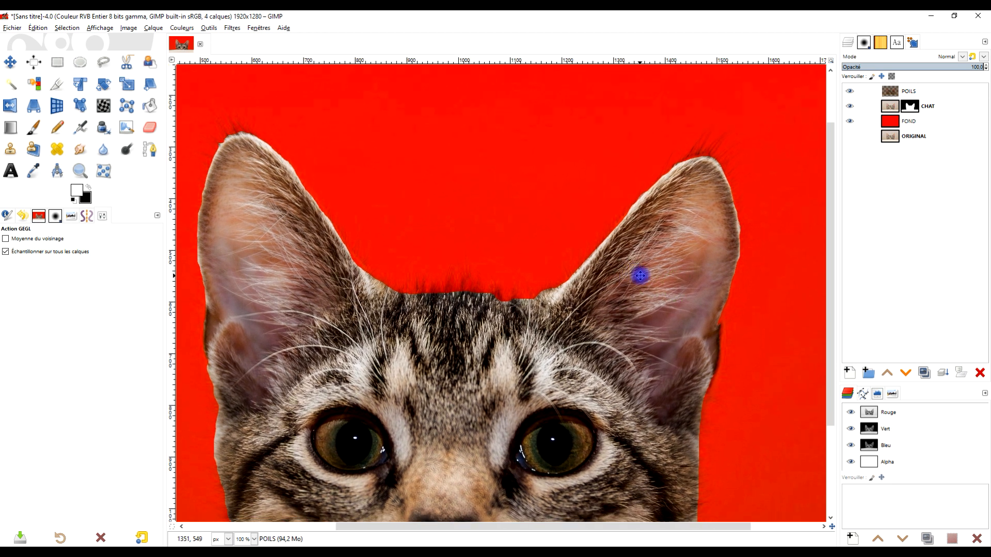
Set up the Eraser on the POILS layer with the 2. Hardness 025 brush at size 120.
left_click(146, 129)
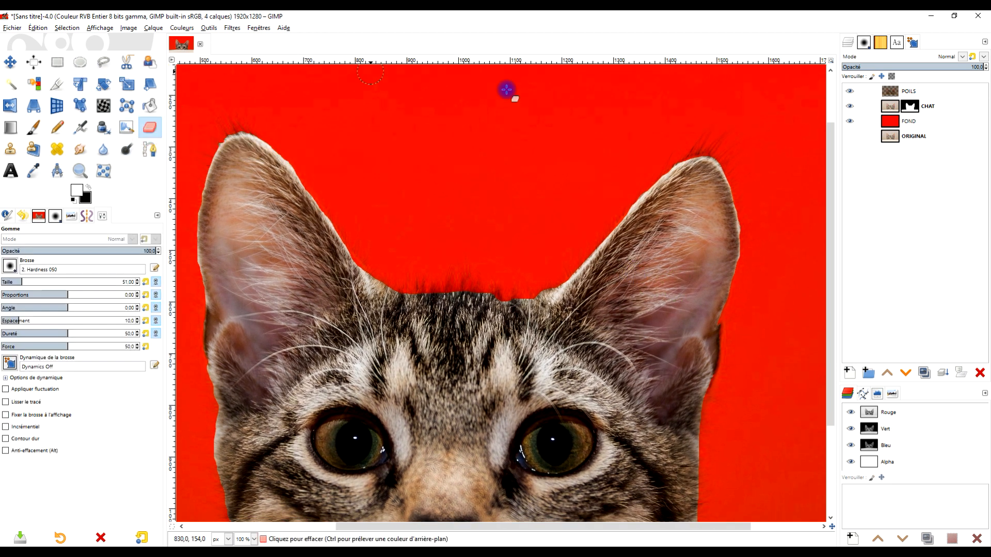
left_click(907, 91)
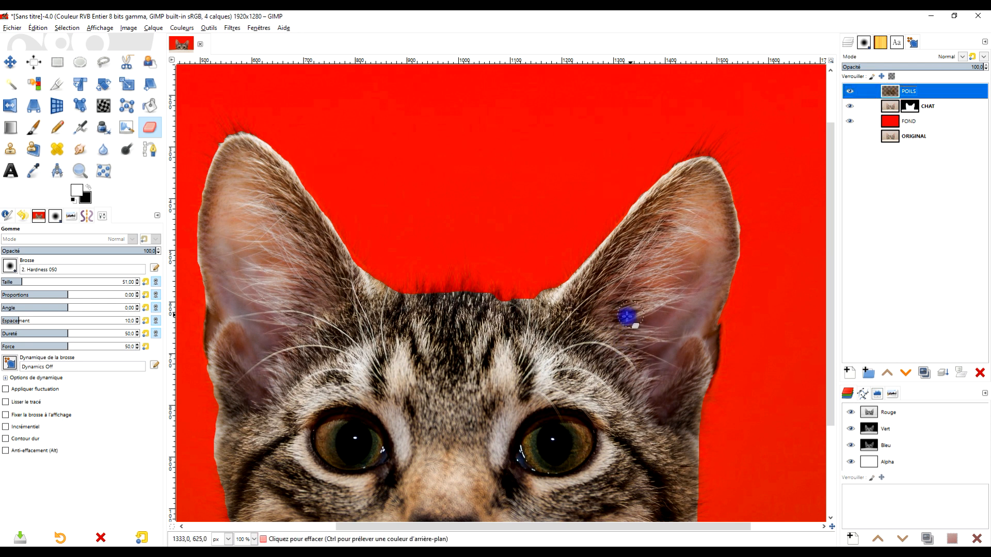
left_click(33, 283)
left_click(10, 266)
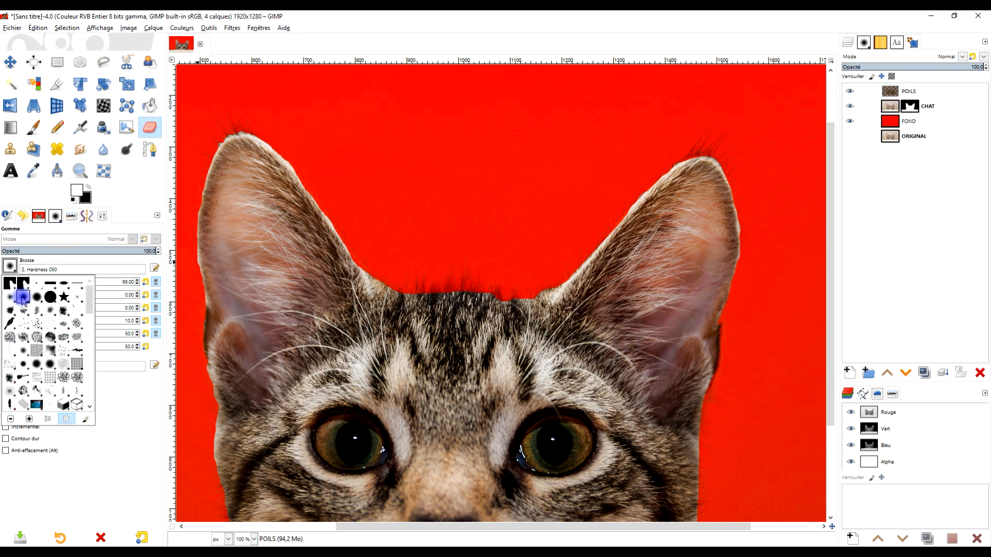
left_click(10, 298)
left_click(35, 291)
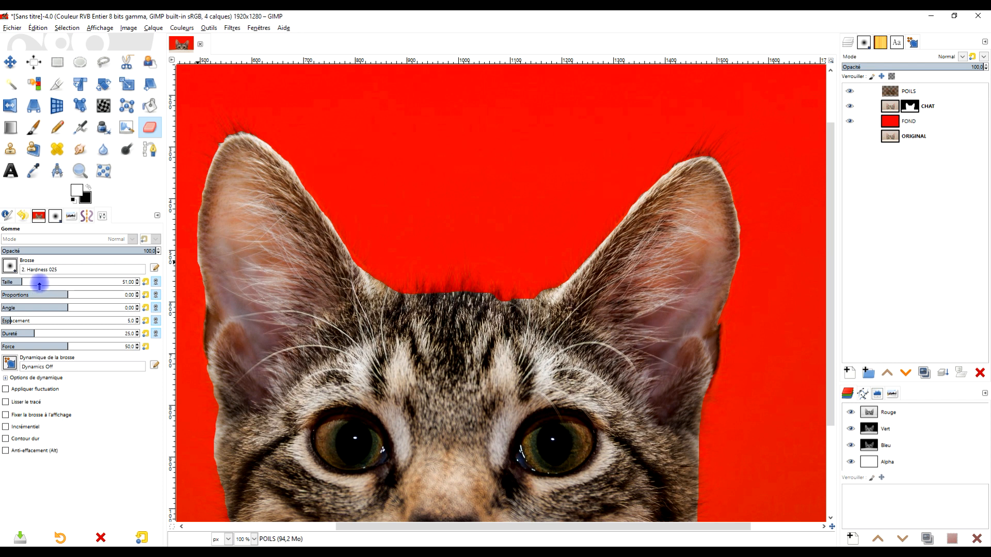
Erase the POILS layer over the cat's inner ears, eyes and face, keeping the fine hairs along the outer contour.
scroll(638, 304, "up", 2)
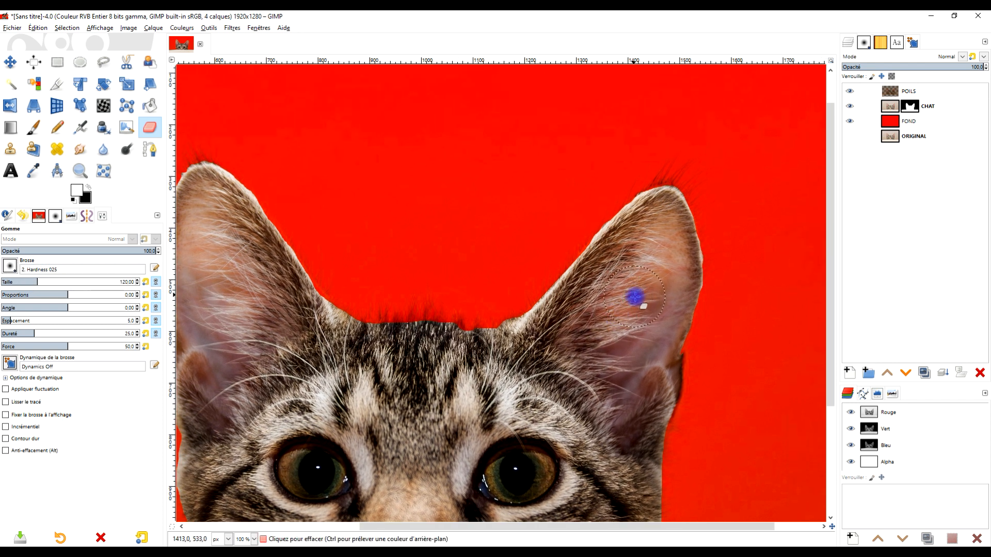
scroll(649, 258, "down", 1)
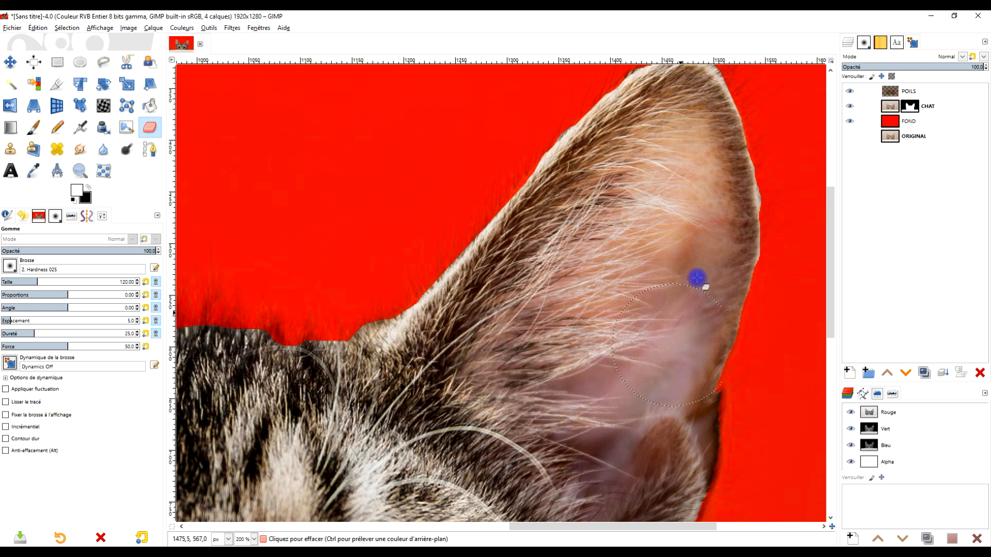
scroll(580, 294, "down", 3)
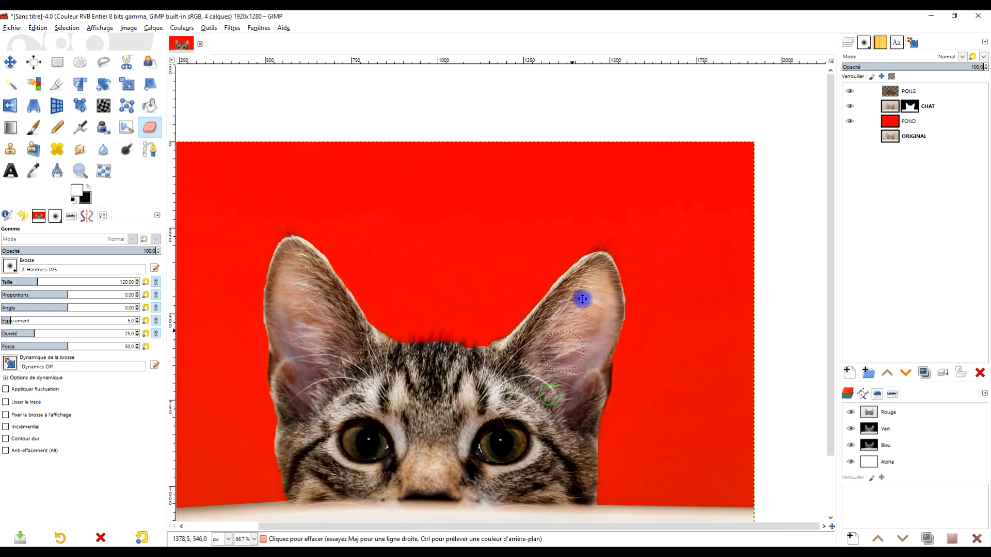
scroll(584, 350, "up", 2)
scroll(584, 350, "up", 1)
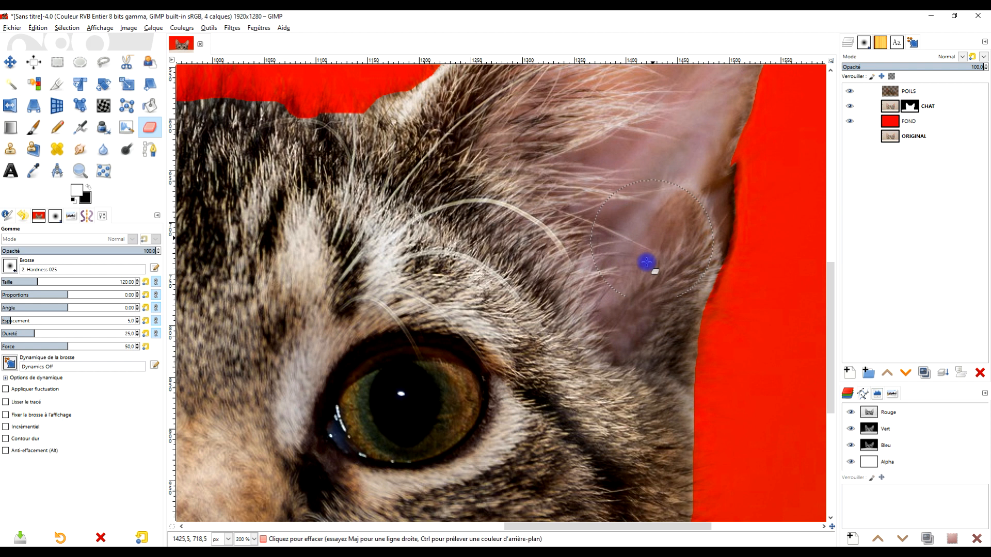
mouse_move(564, 447)
left_mouse_down()
mouse_move(464, 394)
mouse_move(436, 361)
mouse_move(575, 334)
left_mouse_up()
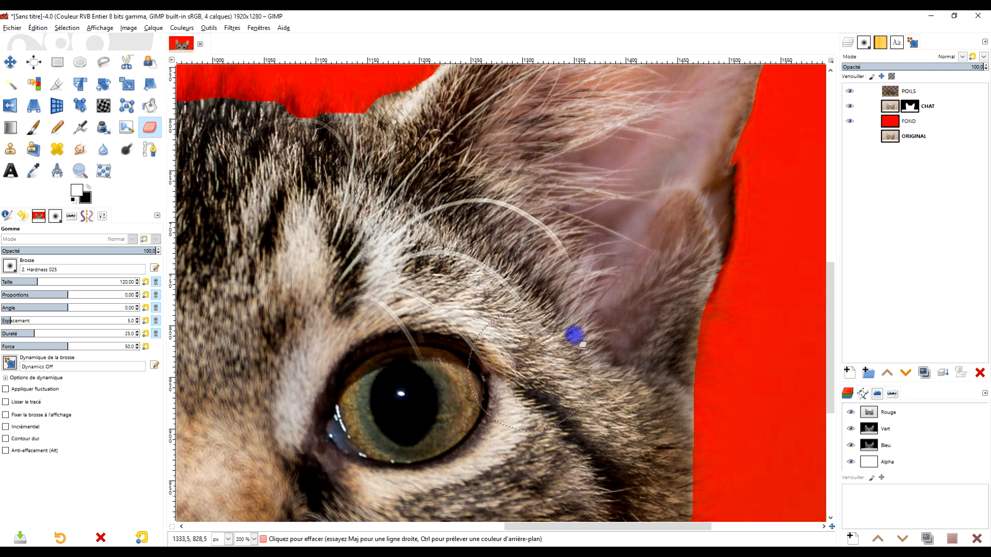
left_click_drag(443, 371, 693, 351)
mouse_move(485, 500)
left_mouse_down()
mouse_move(376, 486)
mouse_move(384, 491)
left_mouse_up()
scroll(431, 400, "down", 2)
left_click_drag(366, 357, 532, 347)
mouse_move(632, 313)
left_mouse_down()
mouse_move(580, 321)
mouse_move(596, 282)
mouse_move(626, 274)
mouse_move(670, 306)
mouse_move(487, 278)
mouse_move(442, 376)
mouse_move(444, 459)
mouse_move(481, 414)
mouse_move(449, 466)
mouse_move(416, 305)
mouse_move(415, 168)
mouse_move(516, 262)
left_mouse_up()
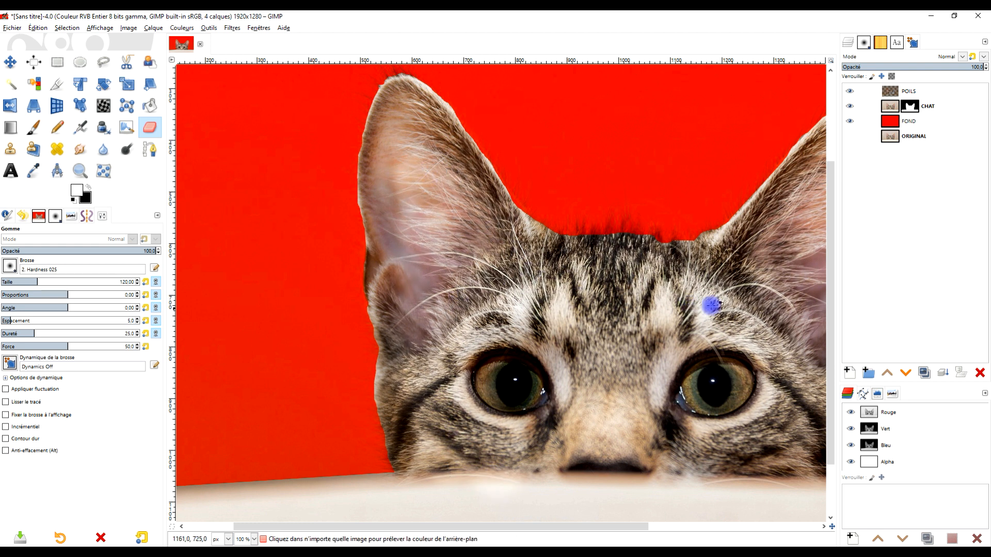
Start a Gaussian Blur on the CHAT layer mask with size X and Y at 2.50.
scroll(737, 284, "up", 1)
scroll(579, 336, "up", 2)
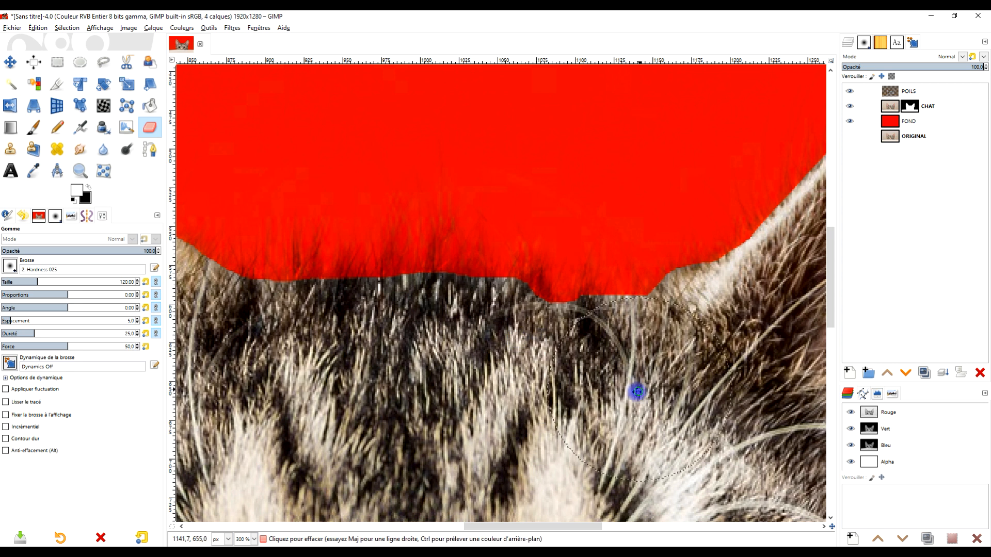
scroll(635, 387, "up", 1)
left_click(56, 61)
left_click(912, 106)
left_click(912, 106)
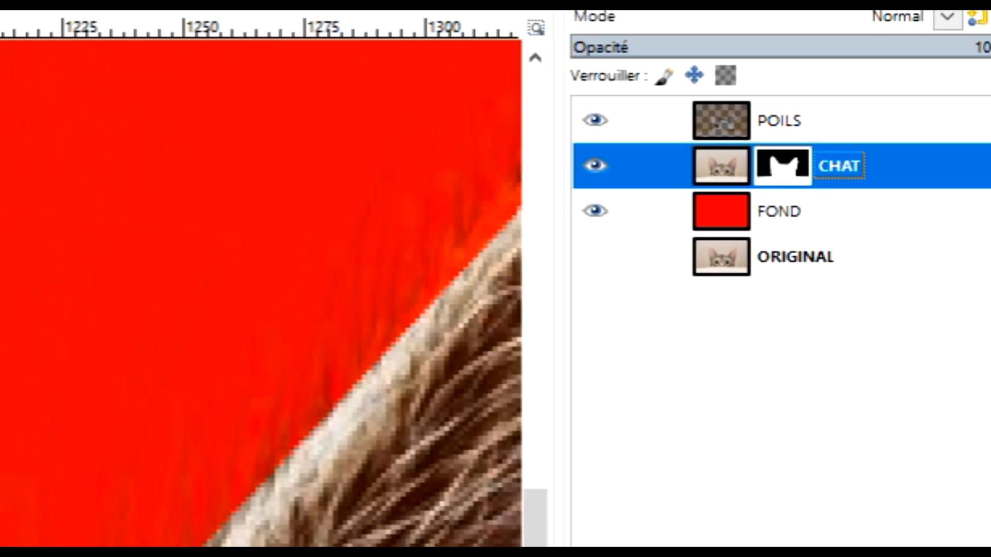
left_click(233, 28)
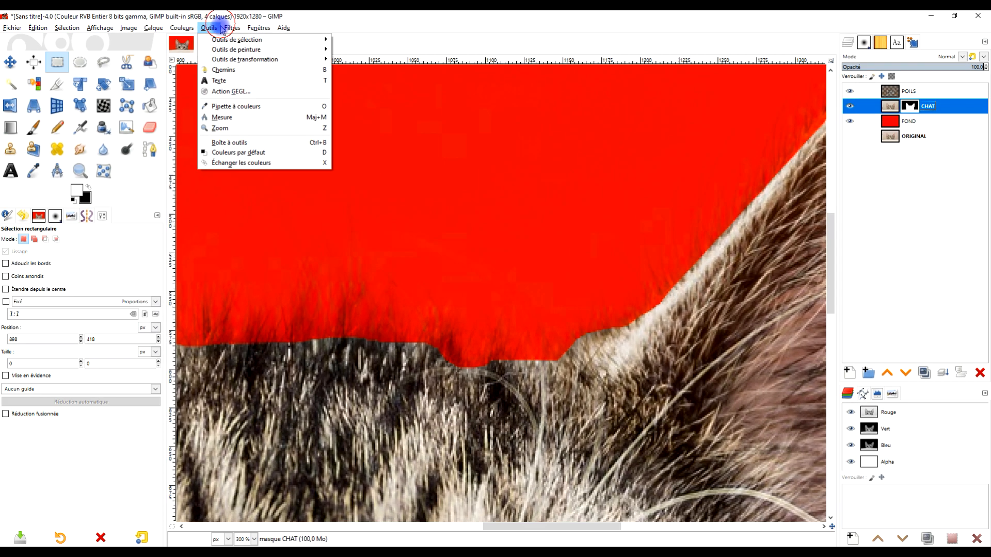
mouse_move(310, 86)
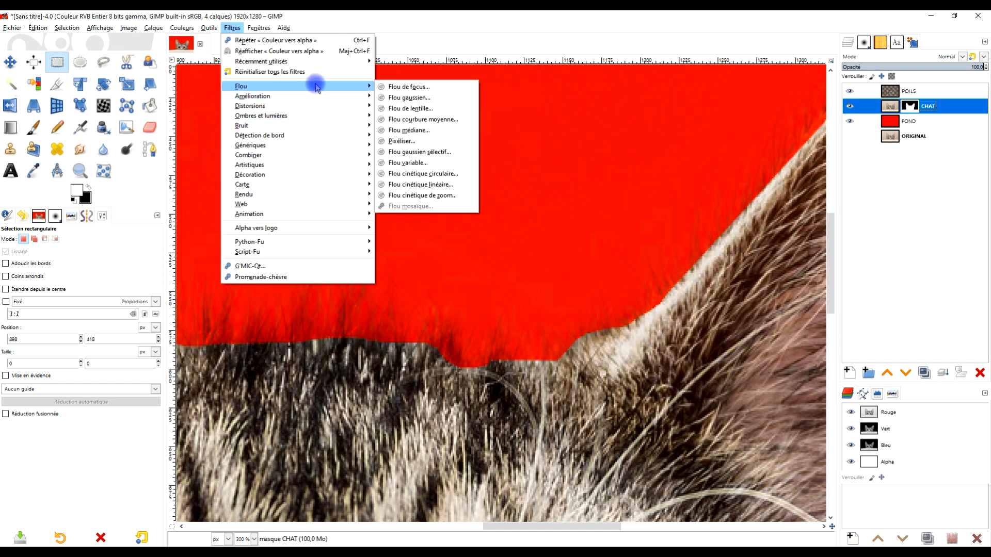
left_click(394, 96)
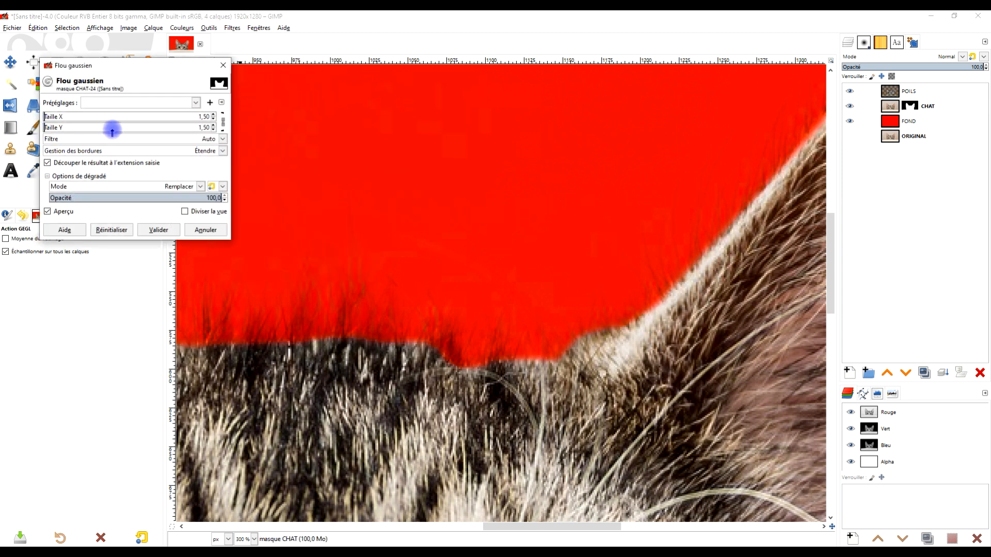
left_click(47, 212)
left_click(48, 212)
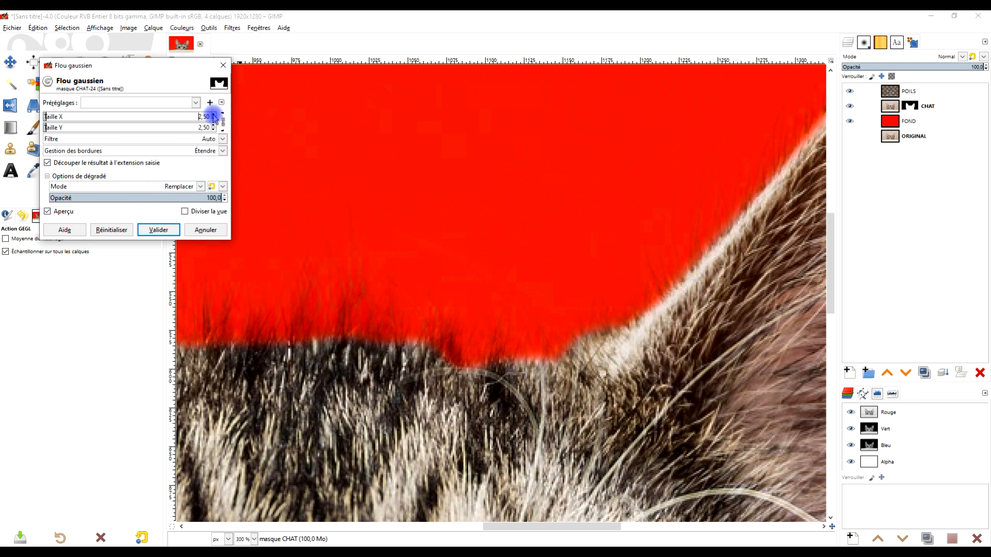
Try a blur size of 3.50 at the ear tip and return it to 2.50.
left_click_drag(728, 272, 392, 415)
left_click_drag(573, 245, 511, 361)
left_click(214, 115)
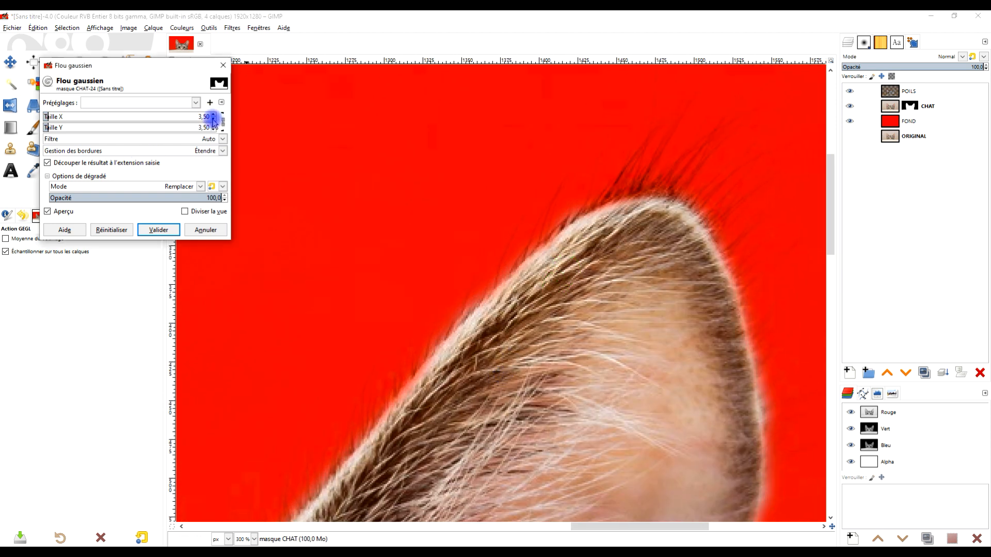
left_click(213, 119)
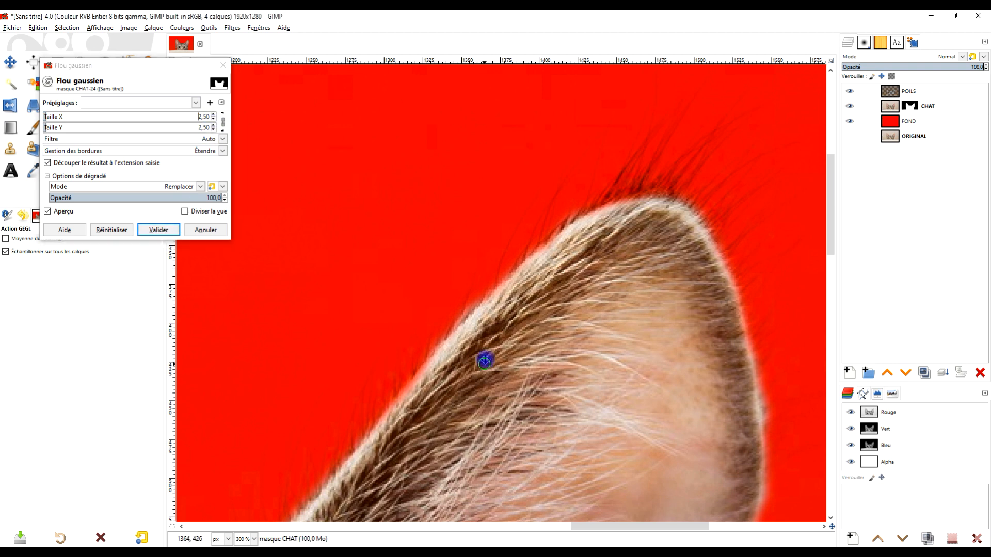
Compare the cat's contour with the blur preview off and on, around the forehead and both ears.
left_click_drag(485, 358, 696, 100)
left_click_drag(442, 343, 654, 174)
left_click_drag(407, 301, 620, 412)
left_click(162, 231)
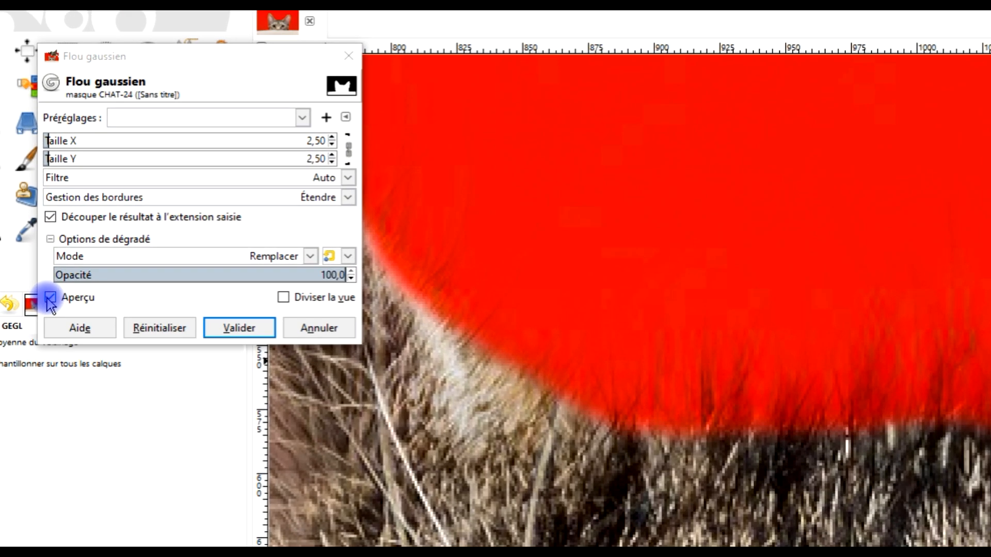
left_click(47, 212)
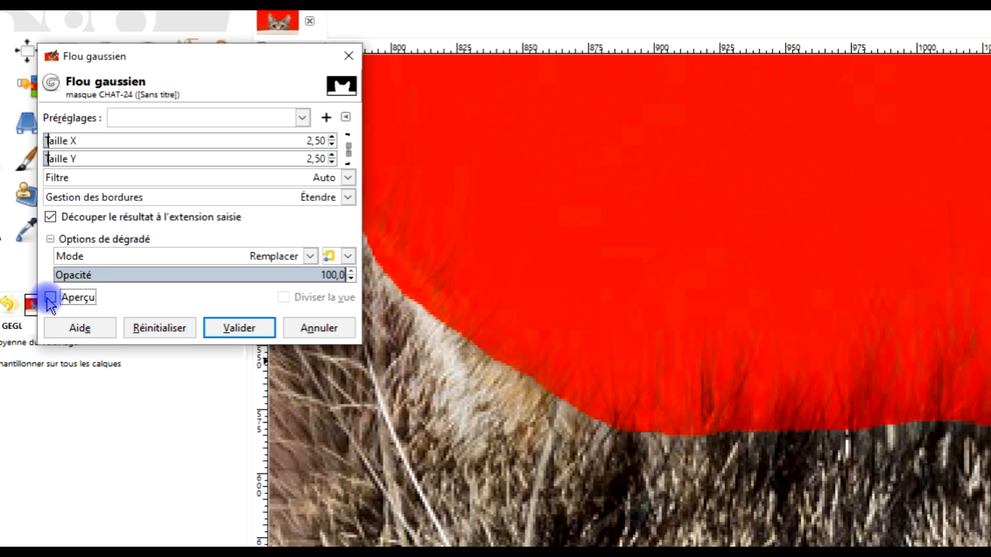
left_click(50, 298)
left_click_drag(295, 202, 612, 371)
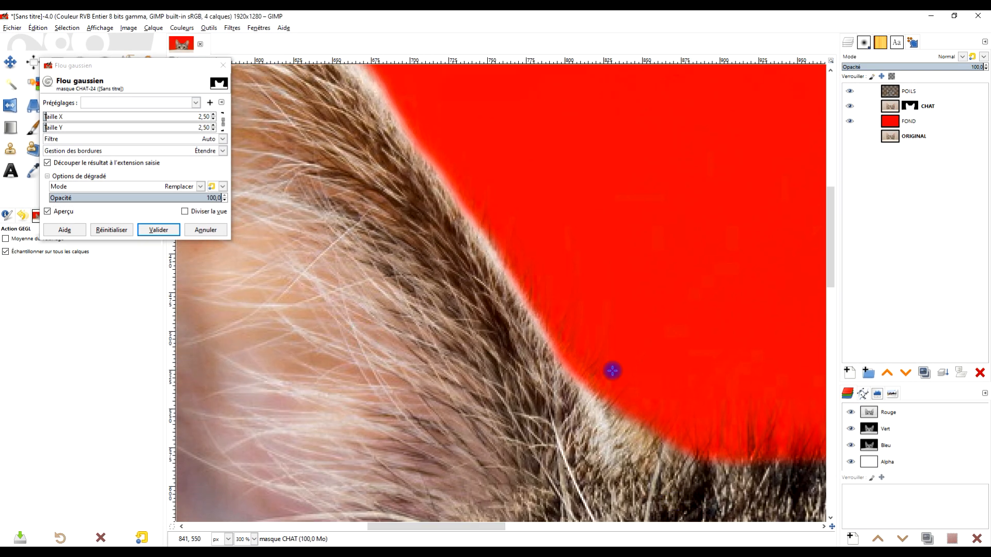
left_click_drag(465, 262, 581, 420)
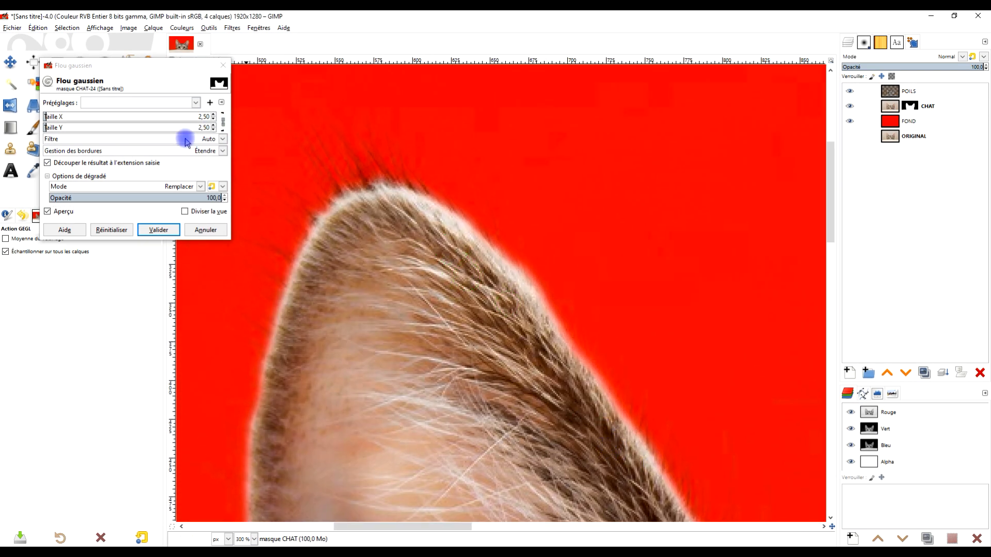
Try a blur size of 4.50 on the mask and inspect the ear's contour.
left_click(213, 115)
left_click(213, 114)
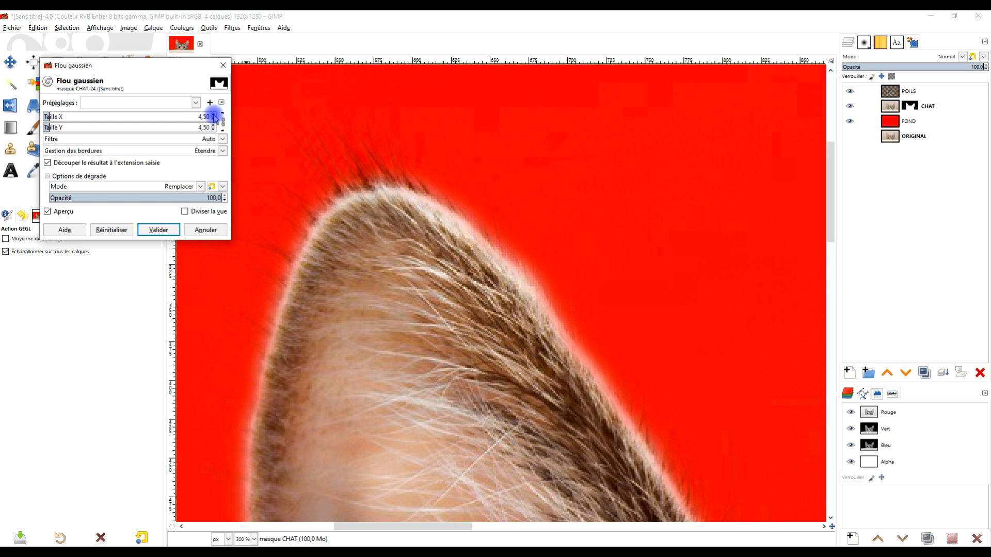
left_click_drag(484, 292, 439, 77)
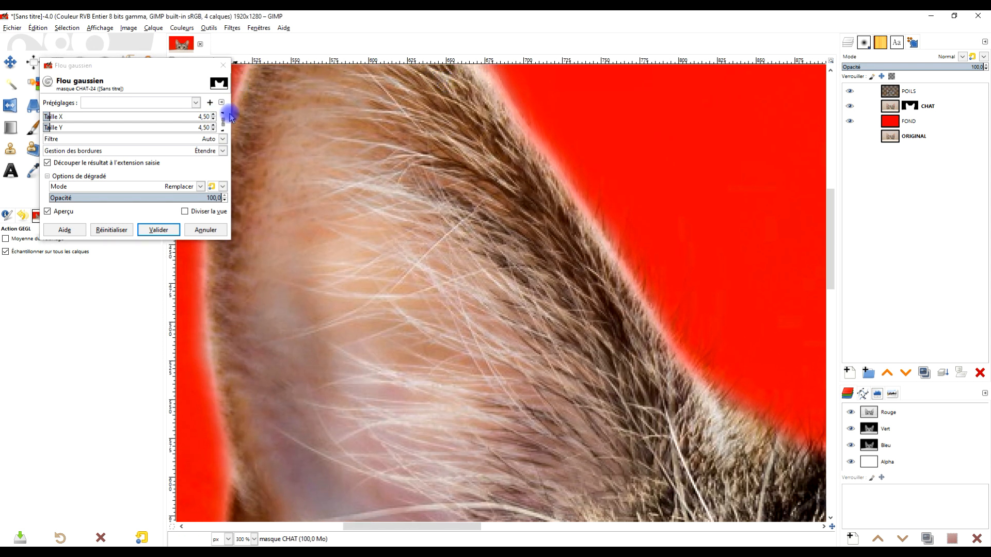
Set the blur size back to 2.50 in X and Y and apply it to the CHAT mask.
left_click(213, 115)
left_click(213, 119)
left_click(213, 119)
left_click(213, 119)
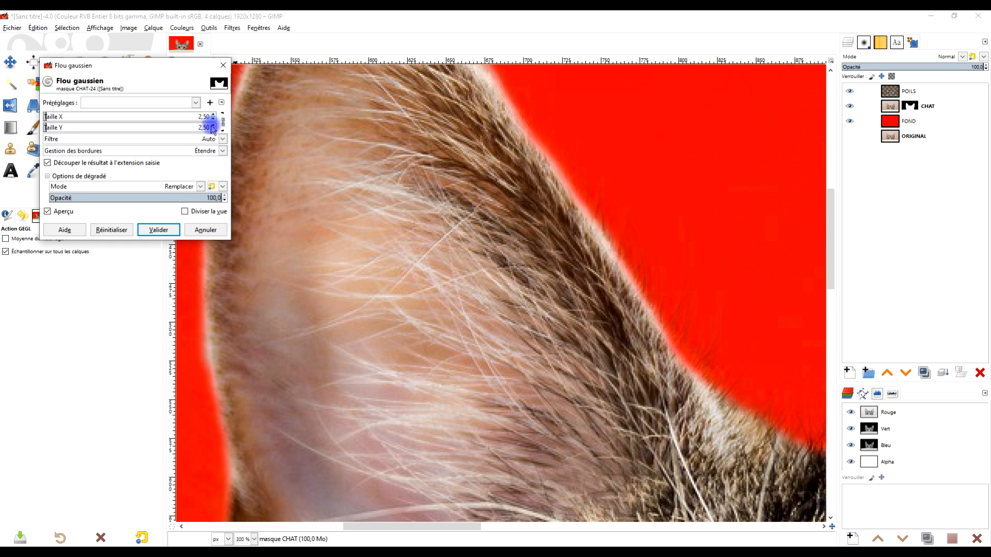
left_click(161, 230)
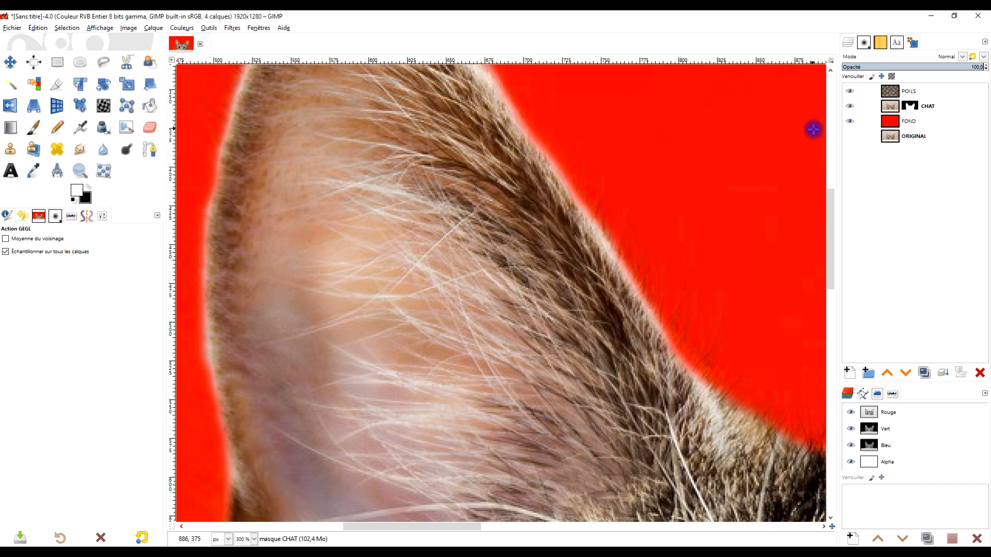
Erase the remaining POILS content inside the cat's left-hand ear with the size 120 Eraser.
left_click(889, 94)
mouse_move(447, 250)
left_mouse_down()
mouse_move(438, 314)
mouse_move(417, 319)
left_mouse_up()
left_click(147, 137)
mouse_move(343, 192)
left_mouse_down()
mouse_move(364, 239)
mouse_move(420, 307)
mouse_move(544, 416)
mouse_move(426, 274)
mouse_move(420, 310)
left_mouse_up()
key("1")
left_click_drag(445, 374, 385, 179)
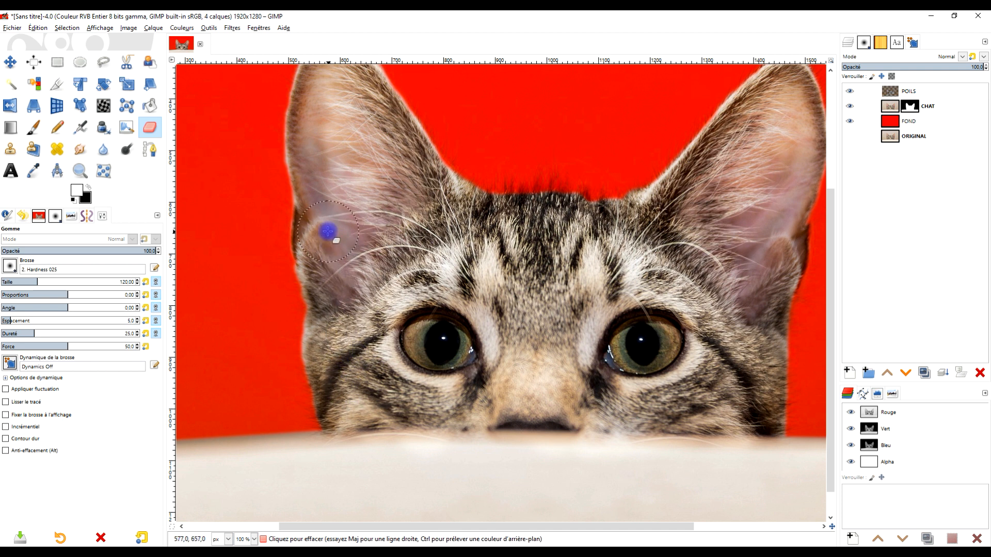
Duplicate the POILS layer twice in a row and undo the second duplication.
scroll(409, 222, "up", 3)
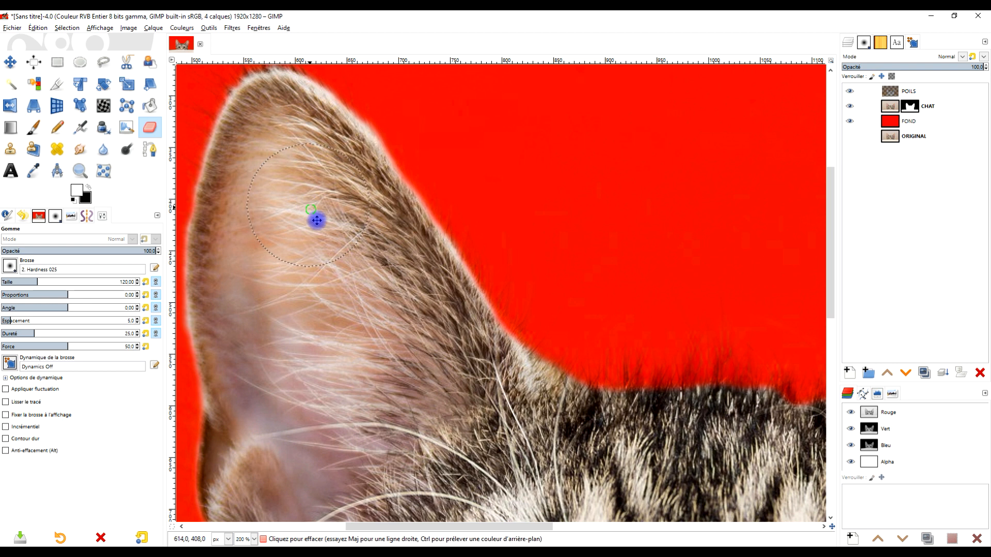
left_click(899, 93)
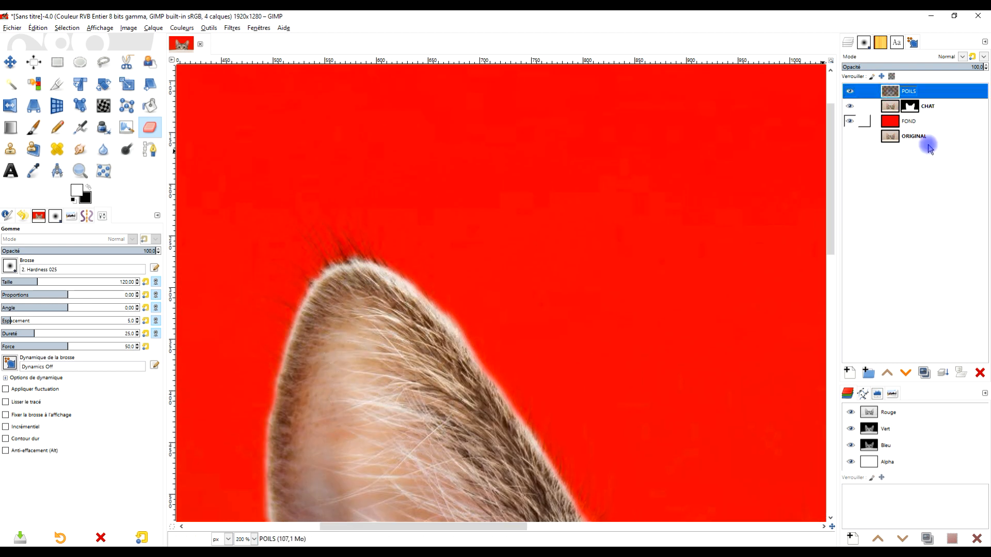
left_click(925, 373)
left_click(924, 374)
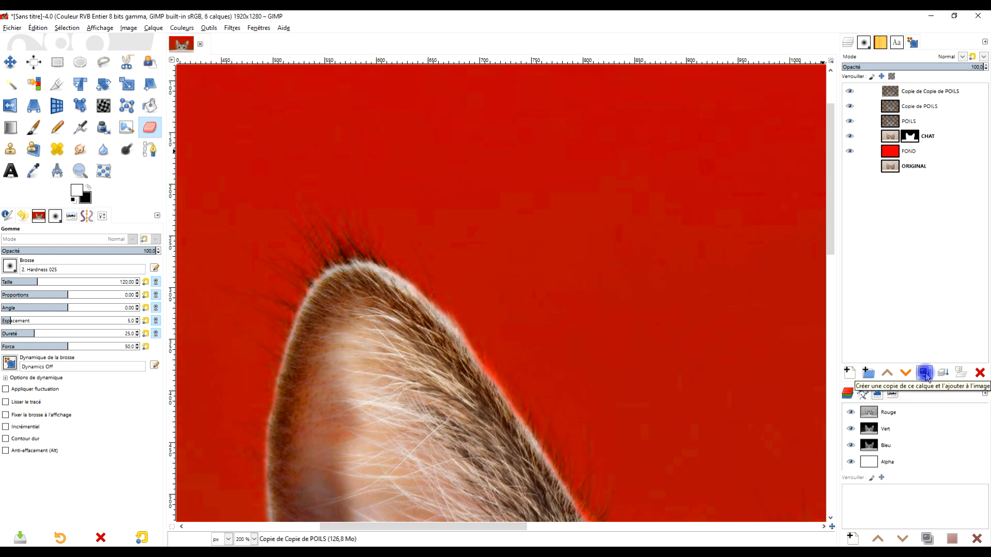
scroll(630, 332, "down", 3)
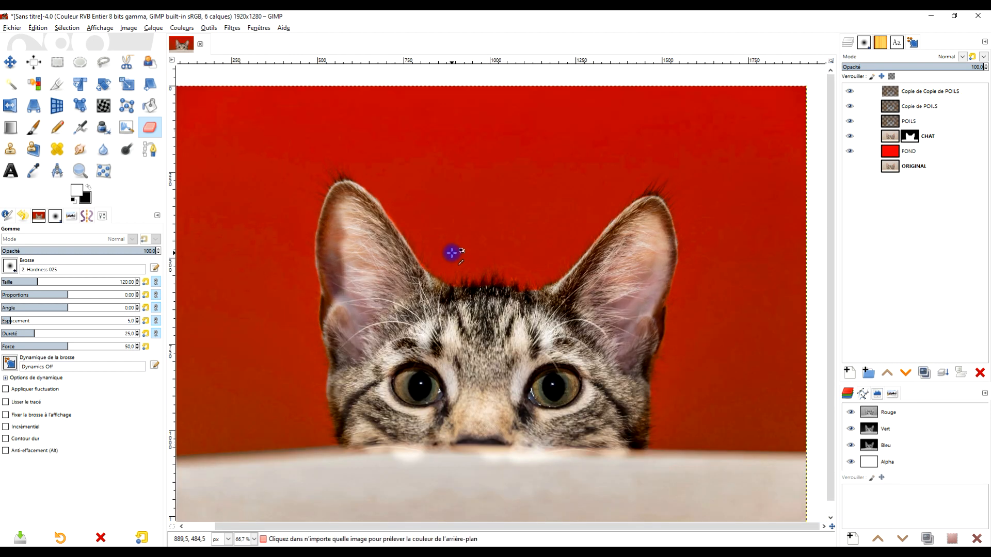
key("ctrl+z")
scroll(655, 202, "up", 3)
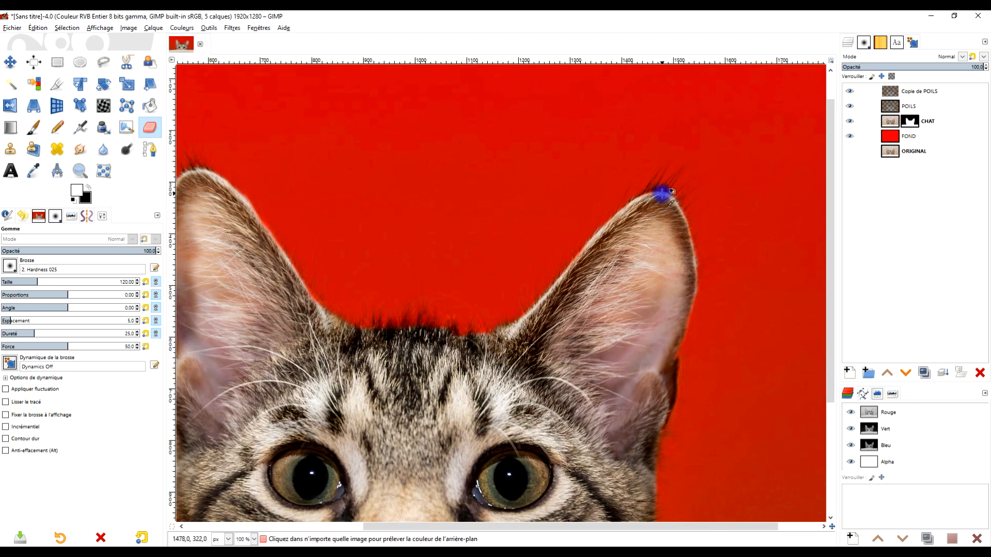
Compare the ear hairs with the Copie de POILS layer hidden and shown, and merge it down into POILS.
left_click(850, 91)
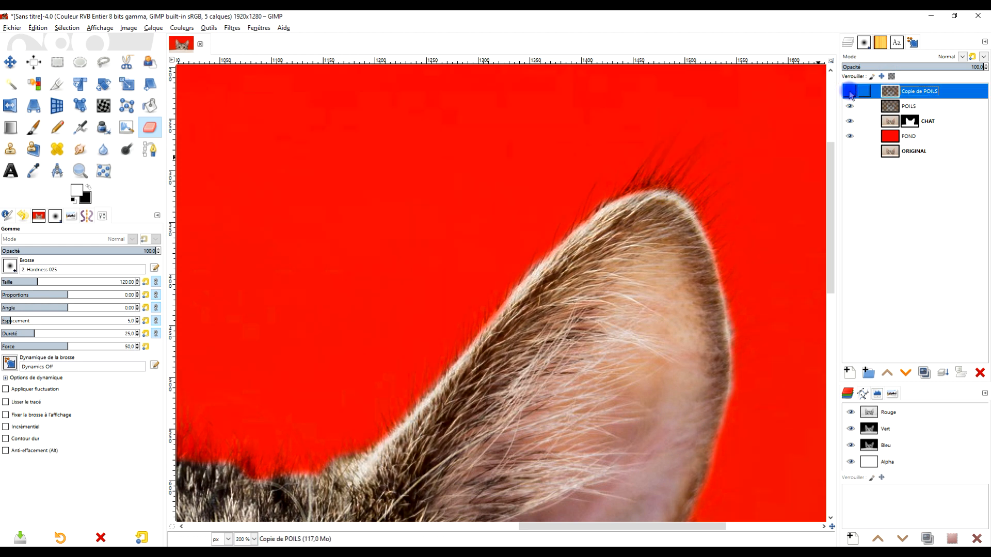
left_click(850, 92)
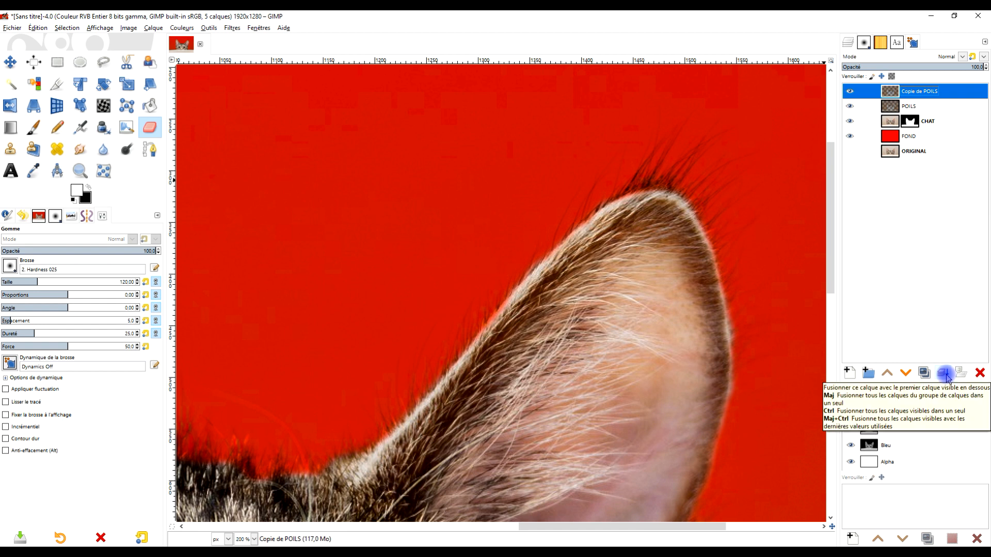
left_click(944, 373)
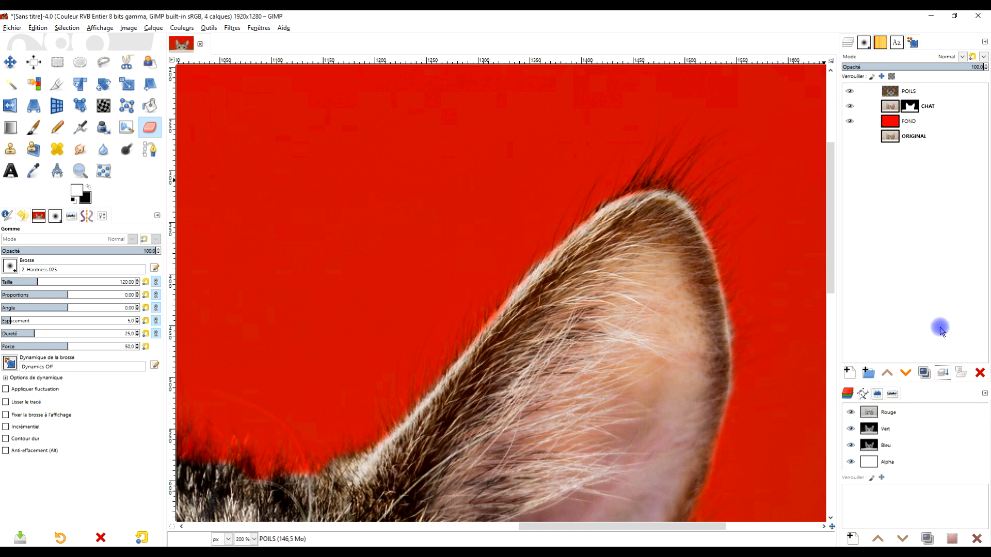
Make the CHAT layer mask active and choose the Paintbrush with white as the foreground colour.
scroll(531, 336, "down", 4)
scroll(435, 278, "up", 2)
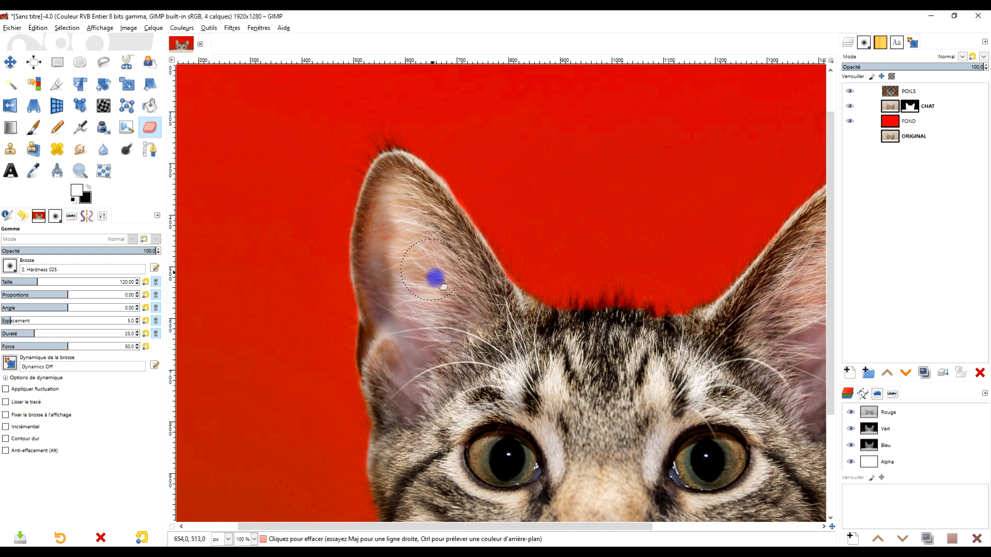
scroll(435, 277, "up", 1)
scroll(411, 261, "up", 1)
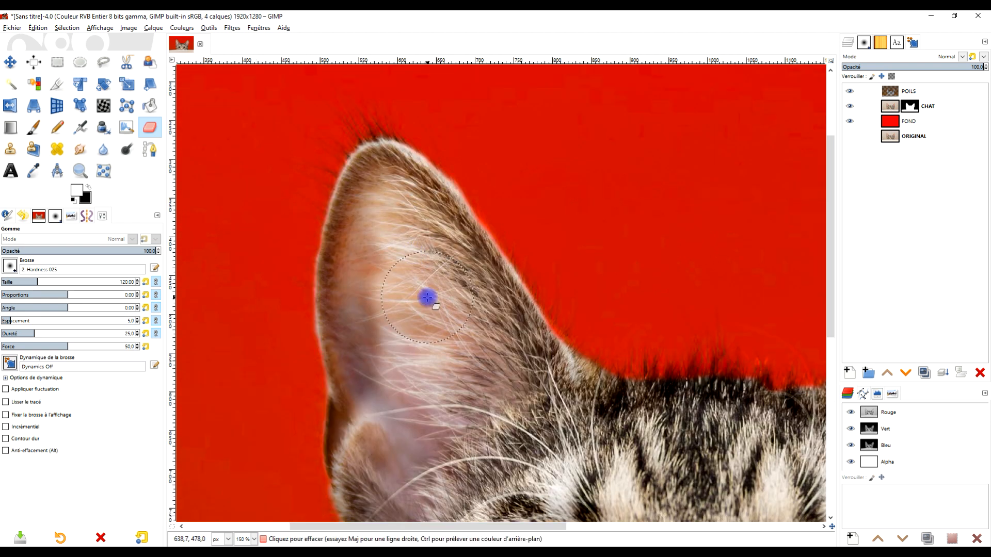
scroll(427, 298, "down", 2)
scroll(575, 347, "up", 3)
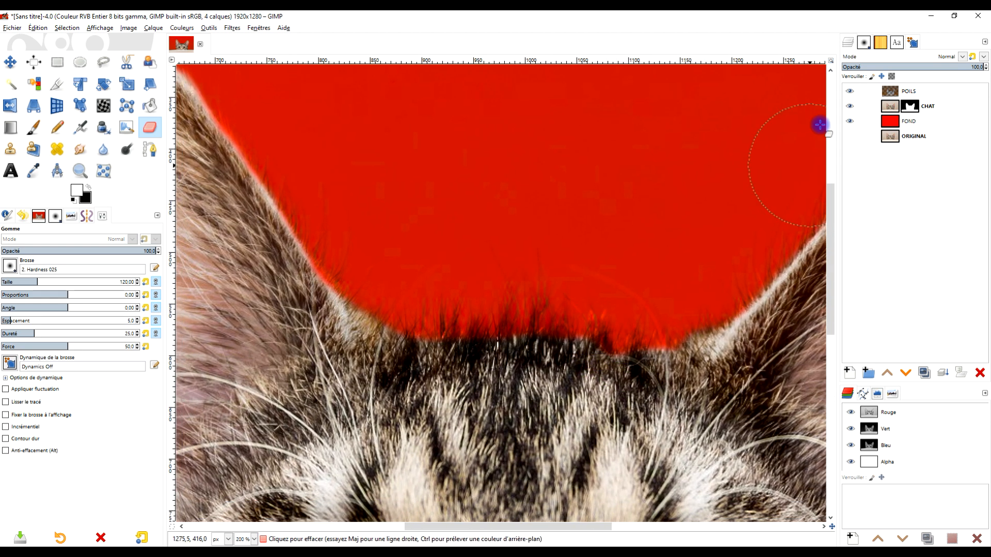
left_click(909, 107)
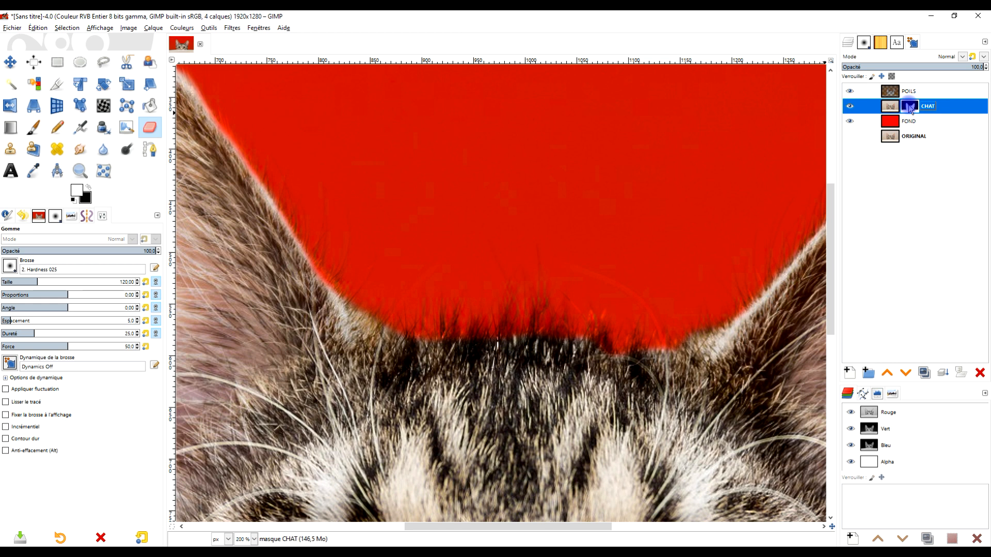
left_click(80, 126)
left_click(36, 131)
left_click(86, 197)
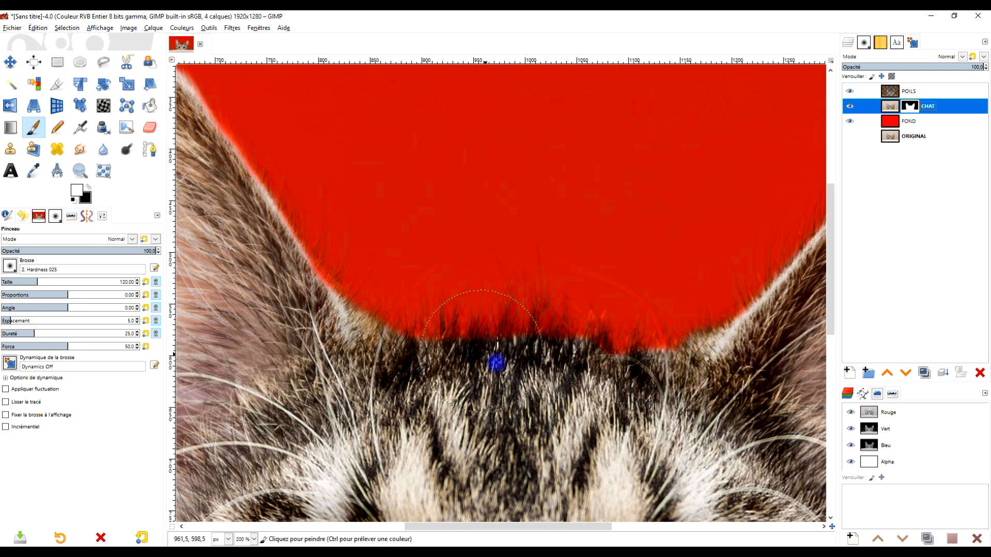
Keep the 2. Hardness 025 brush at size 120 and paint white on the CHAT mask along the forehead hairline.
left_click_drag(498, 377, 495, 341)
left_click(10, 265)
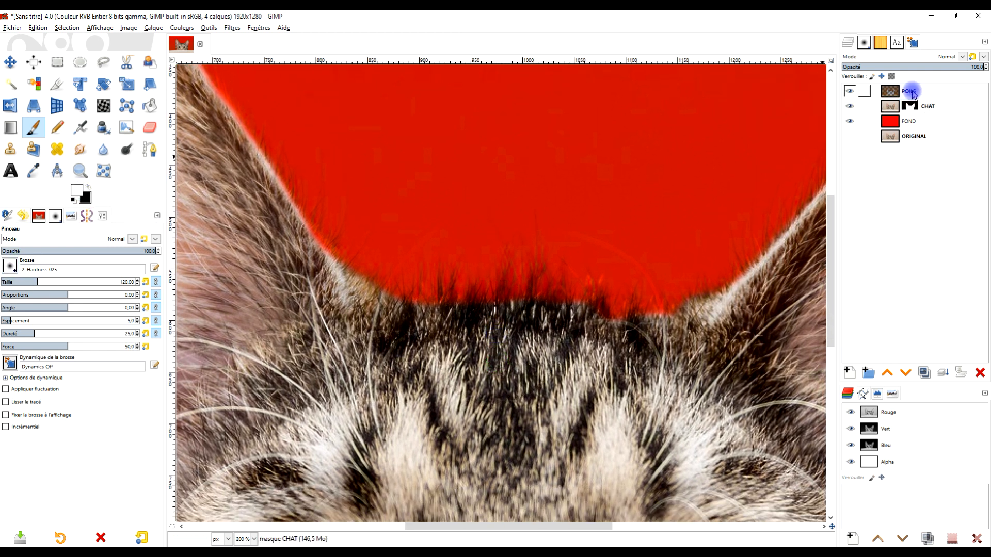
left_click(911, 106)
left_click(11, 267)
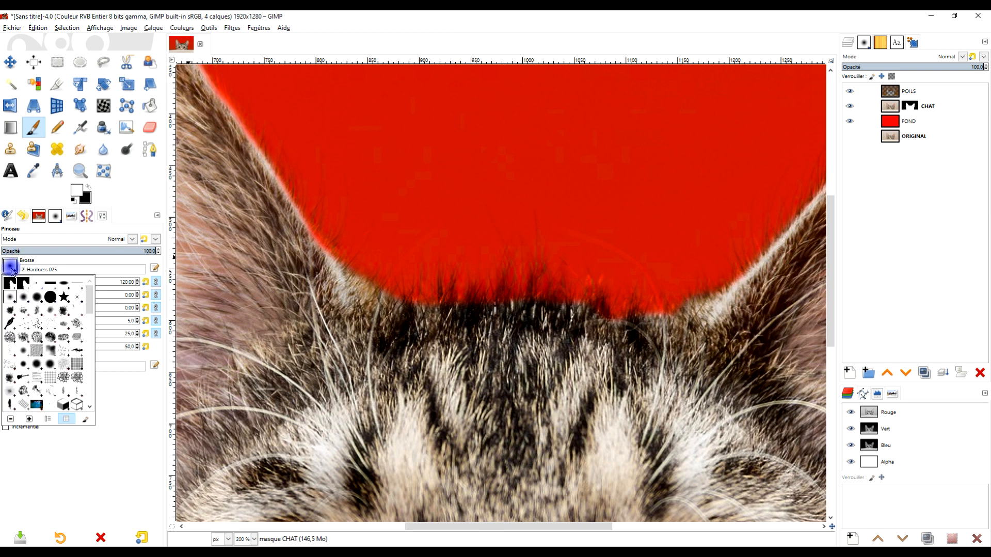
left_click(141, 216)
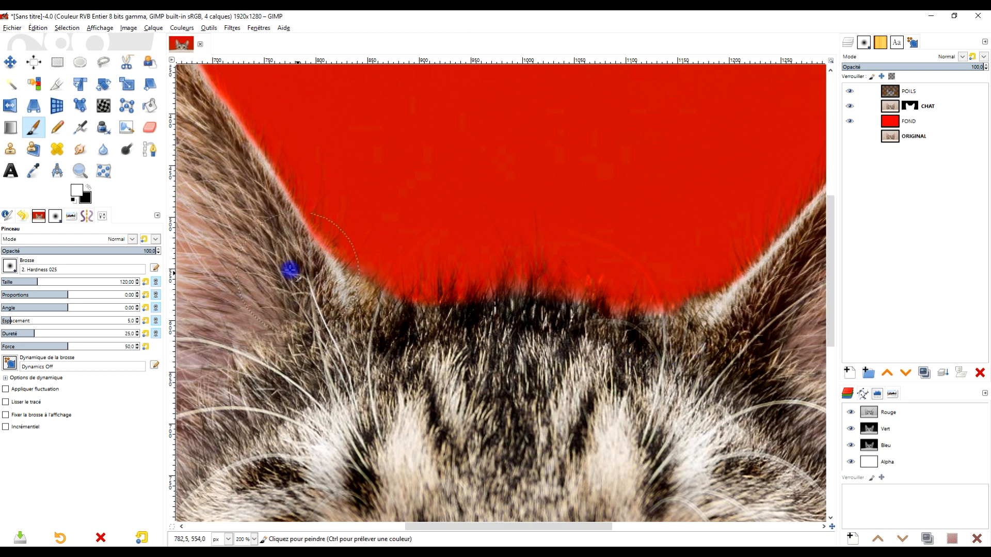
Set the brush size to 73 and retouch the CHAT mask in white along the edges of both ear tips.
left_click_drag(343, 272, 688, 443)
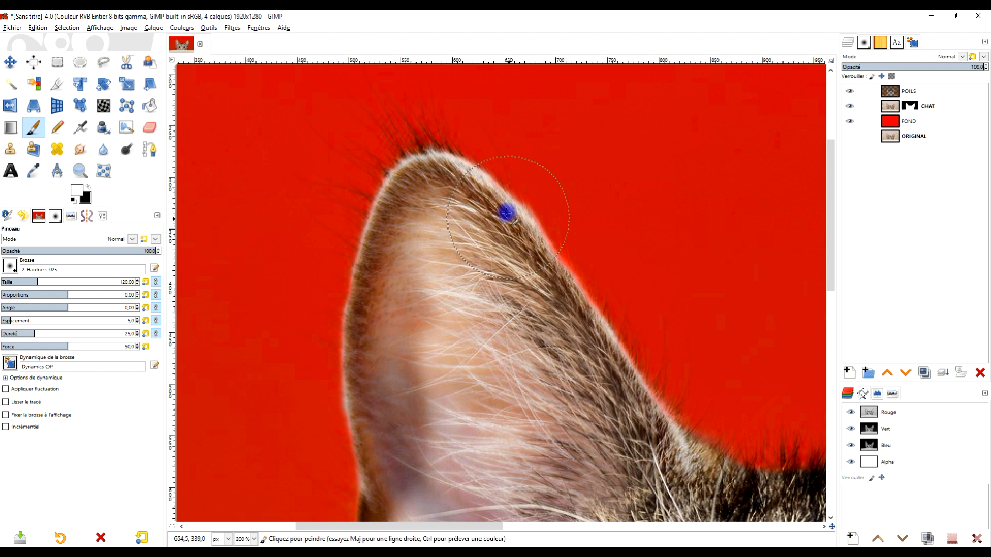
scroll(451, 179, "up", 2)
left_click_drag(403, 214, 402, 304)
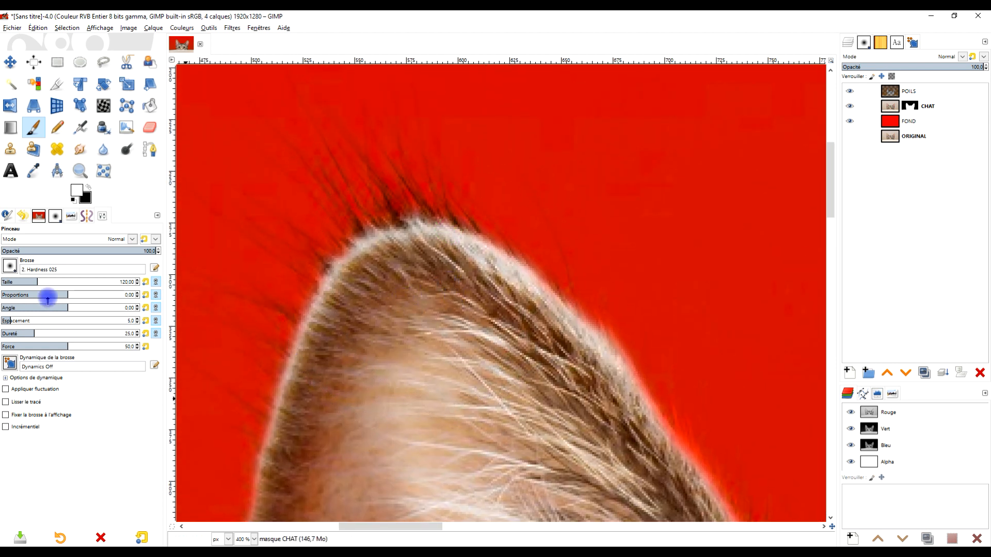
left_click(426, 281)
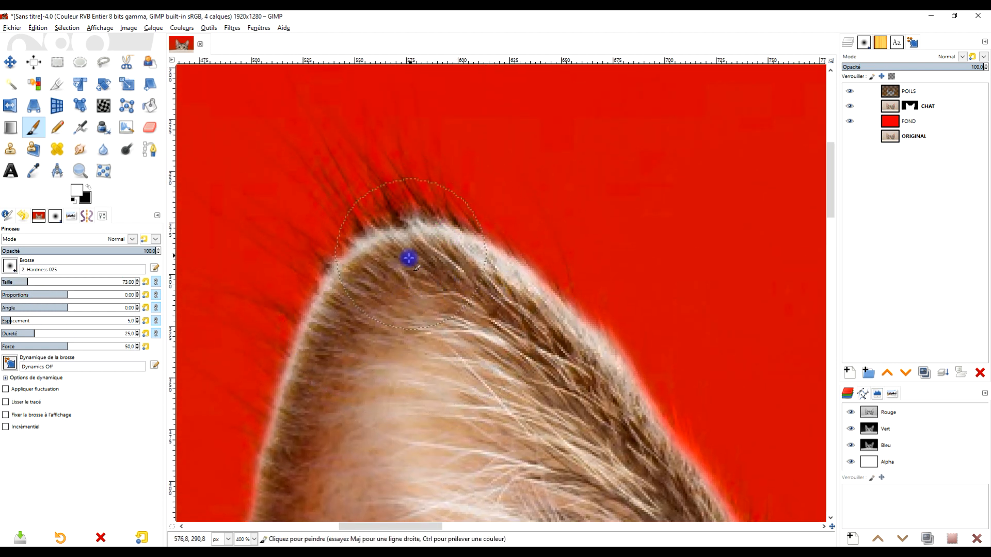
scroll(431, 287, "down", 4)
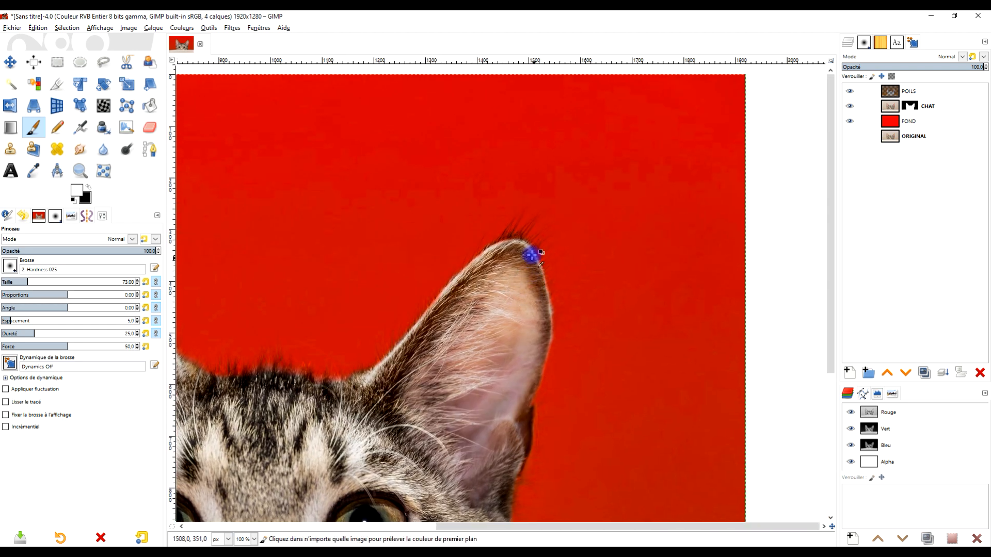
scroll(531, 255, "up", 4)
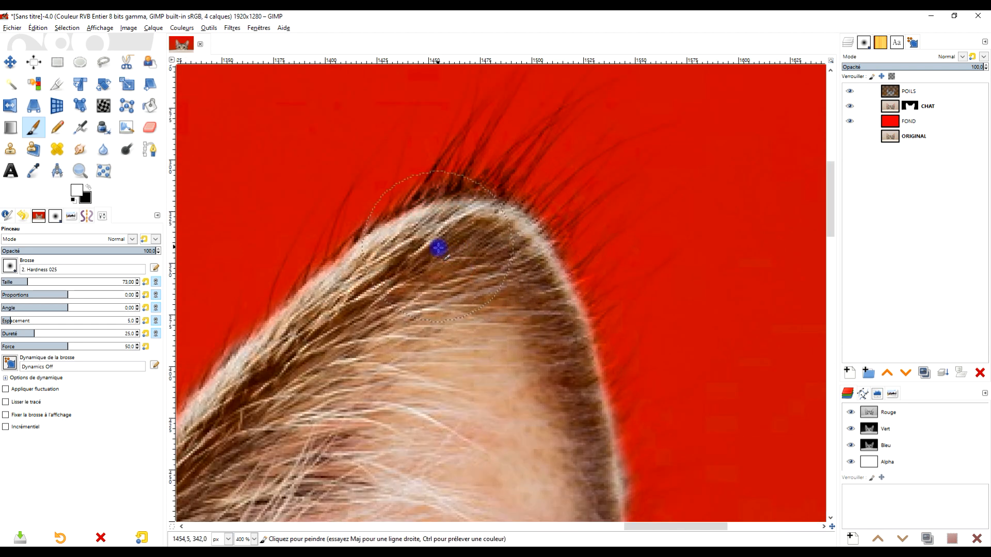
scroll(520, 346, "down", 4)
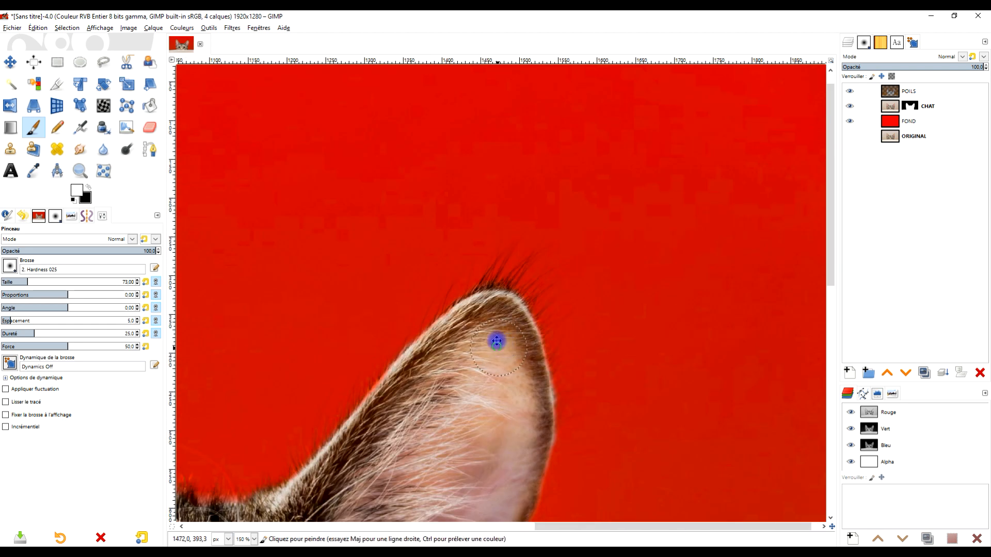
scroll(495, 339, "up", 3)
scroll(516, 248, "up", 2)
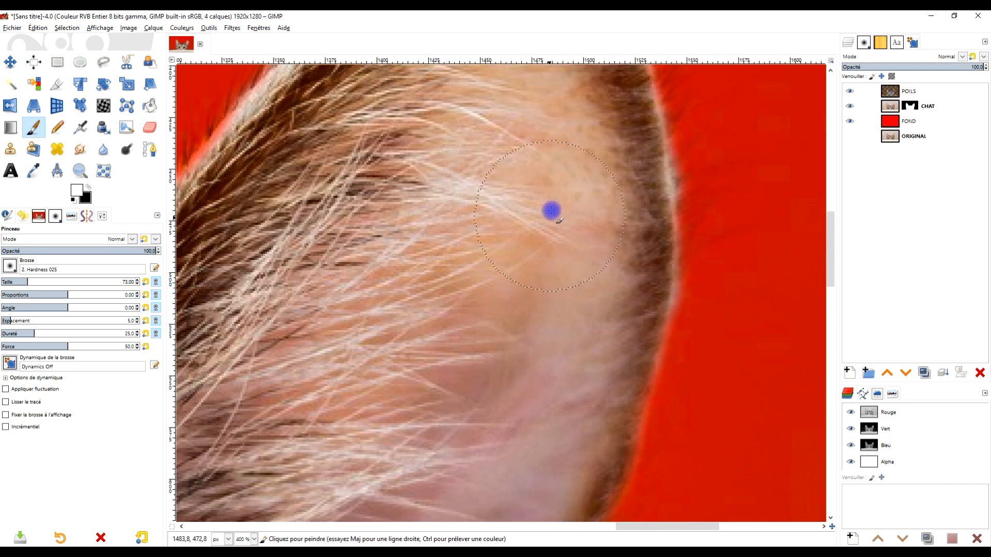
Examine the cat's contour along the ears, forehead and cheeks, both close up and in the whole image.
scroll(563, 286, "down", 3)
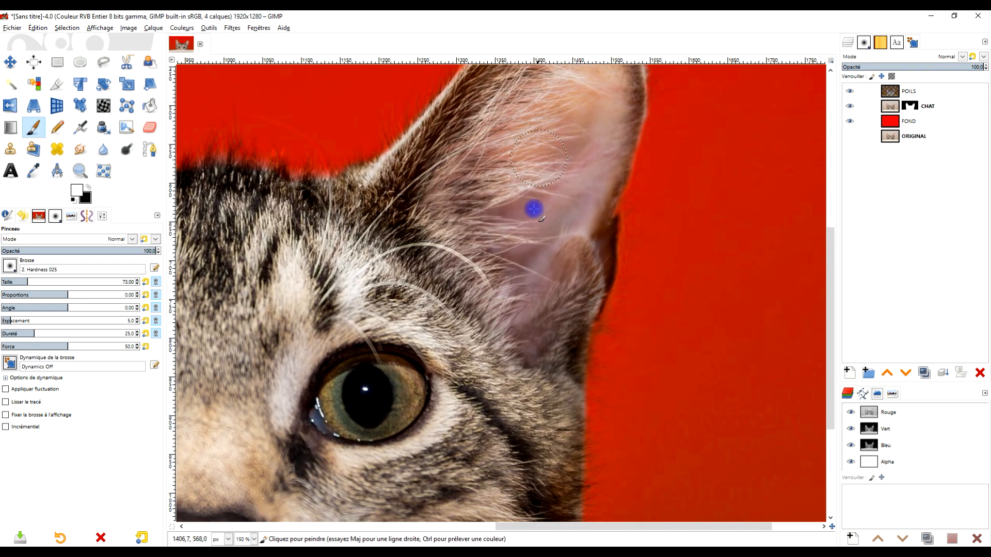
scroll(531, 210, "up", 1)
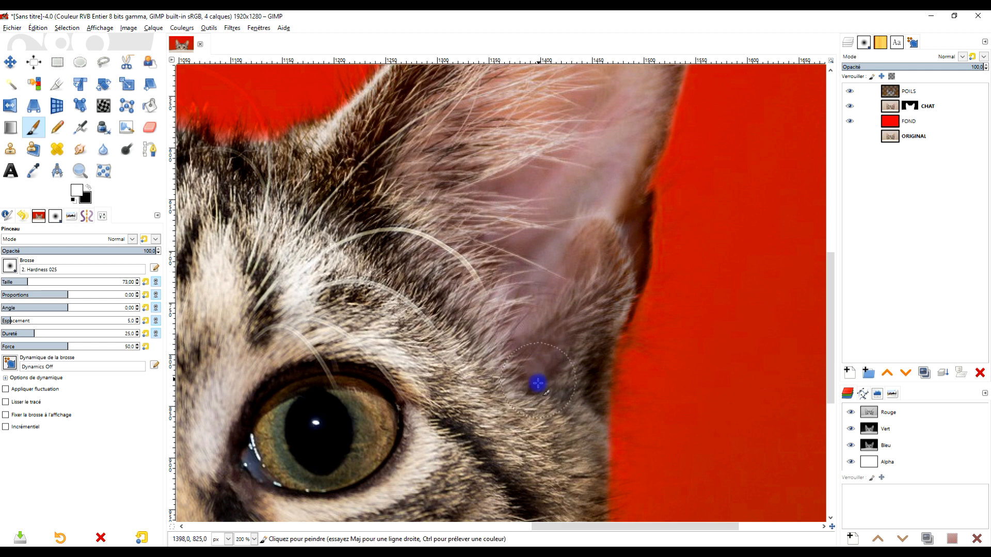
scroll(538, 382, "down", 3)
scroll(506, 325, "up", 4)
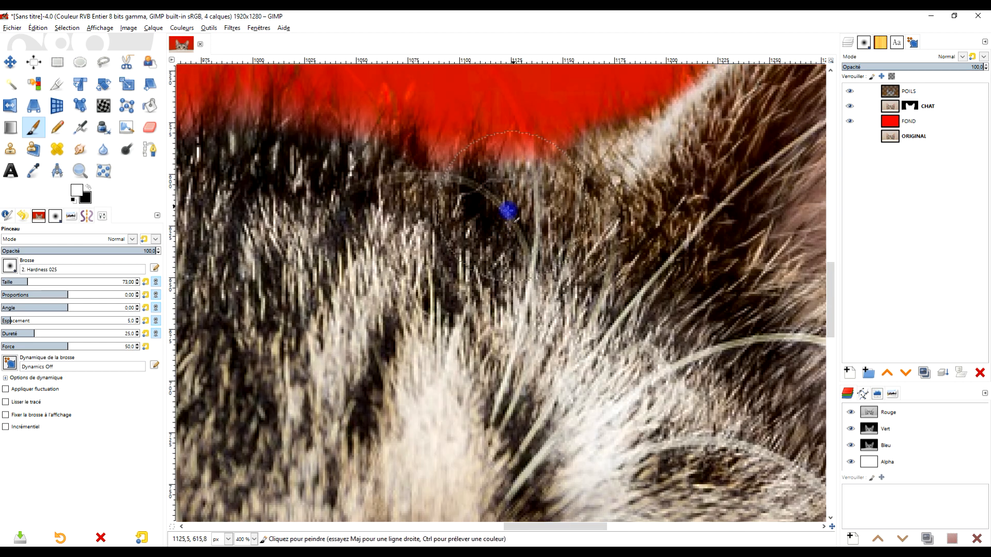
scroll(502, 270, "down", 6)
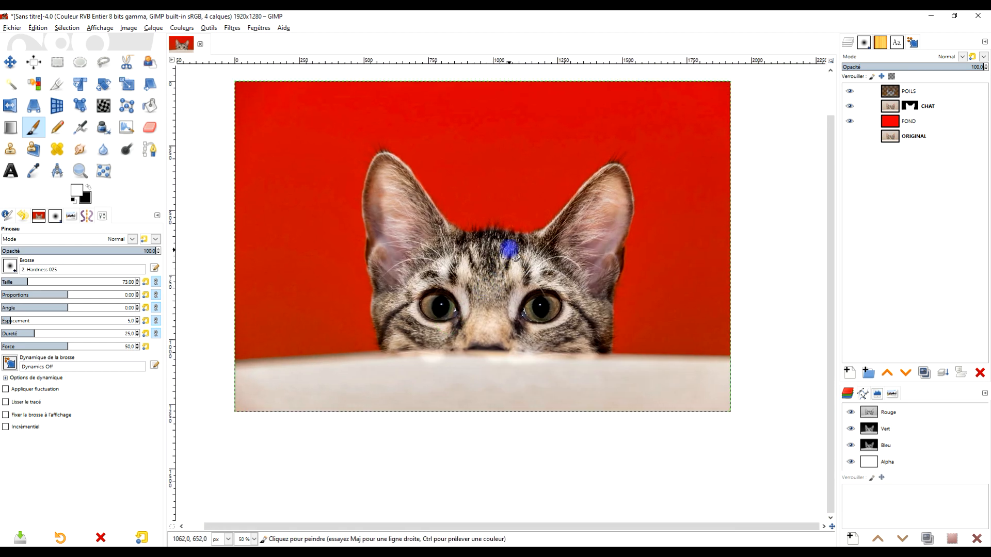
scroll(509, 250, "up", 1)
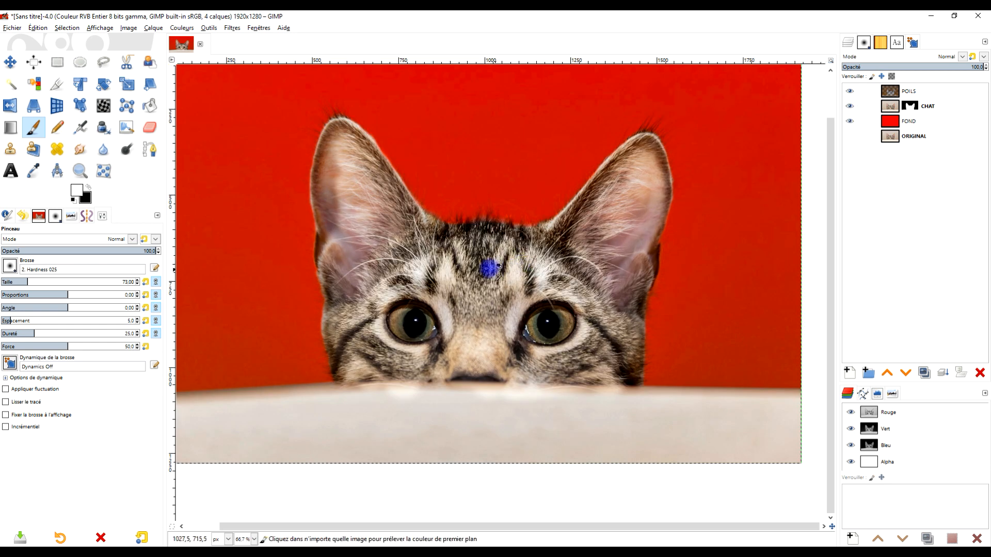
scroll(354, 343, "up", 4)
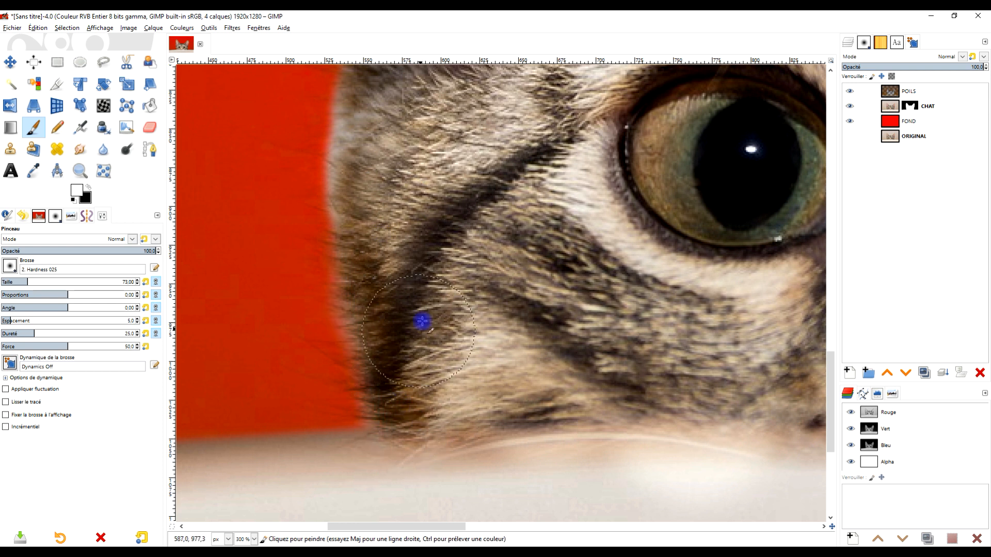
scroll(418, 424, "down", 5)
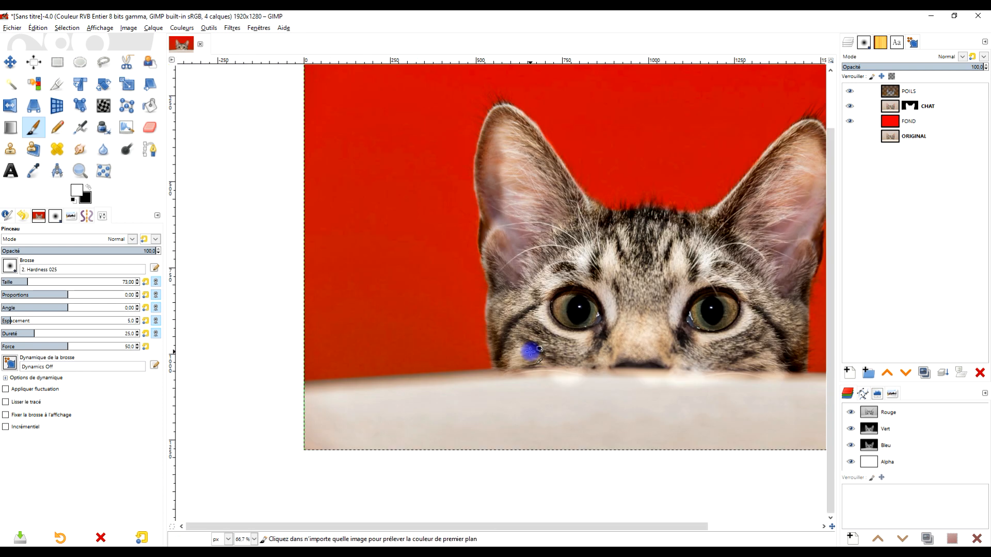
scroll(614, 255, "up", 3)
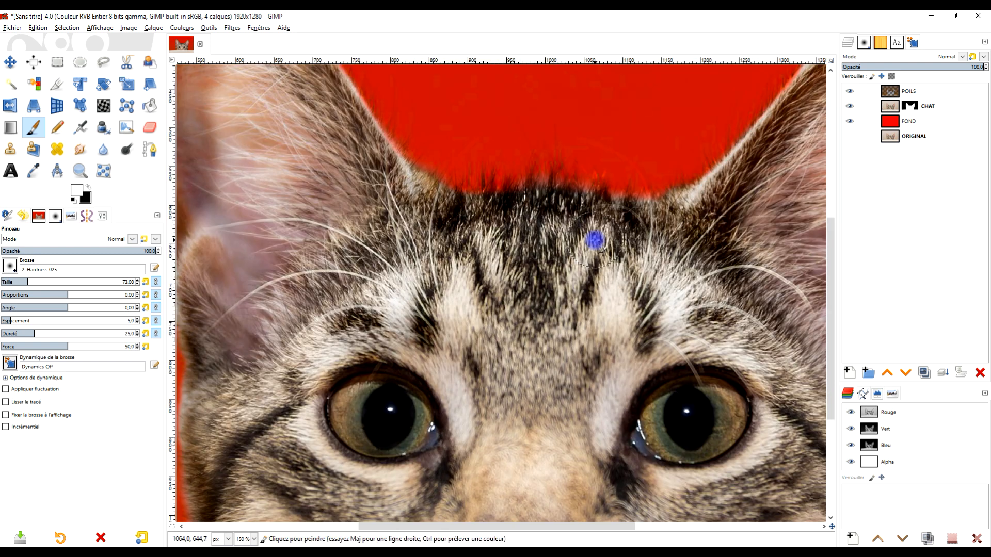
scroll(633, 267, "down", 2)
scroll(633, 267, "up", 2)
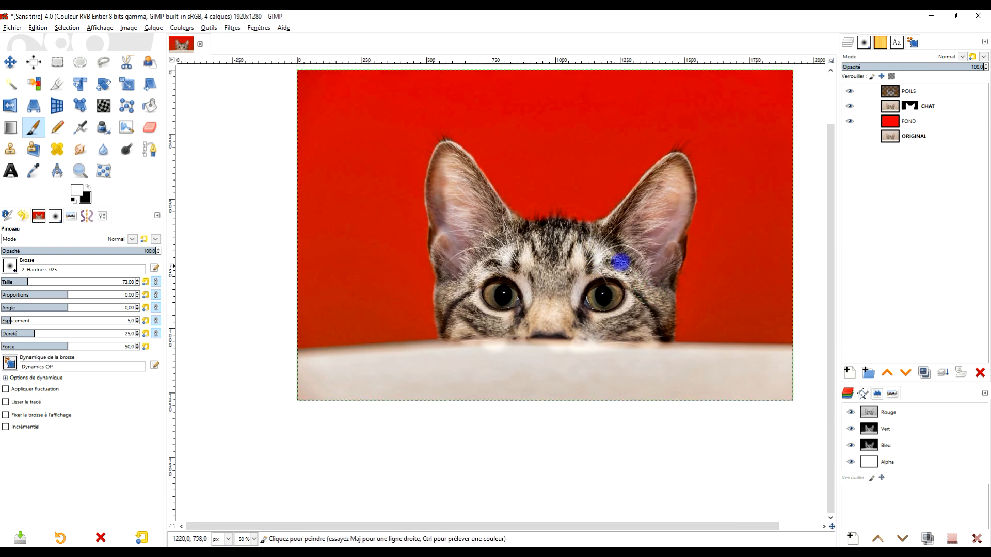
Compare the cat cutout with the FOND layer hidden and shown.
left_click(849, 121)
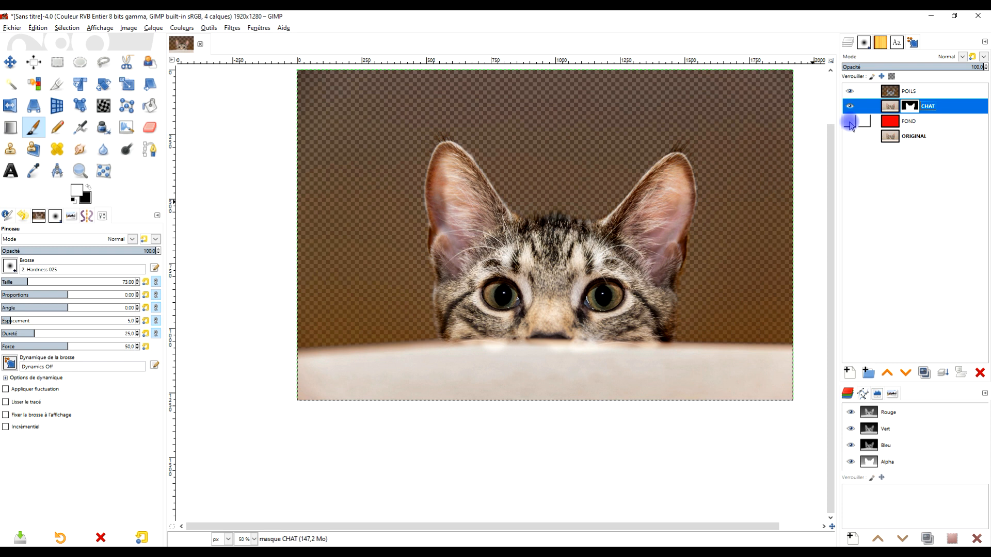
scroll(638, 301, "up", 1)
scroll(636, 290, "down", 1)
left_click(849, 121)
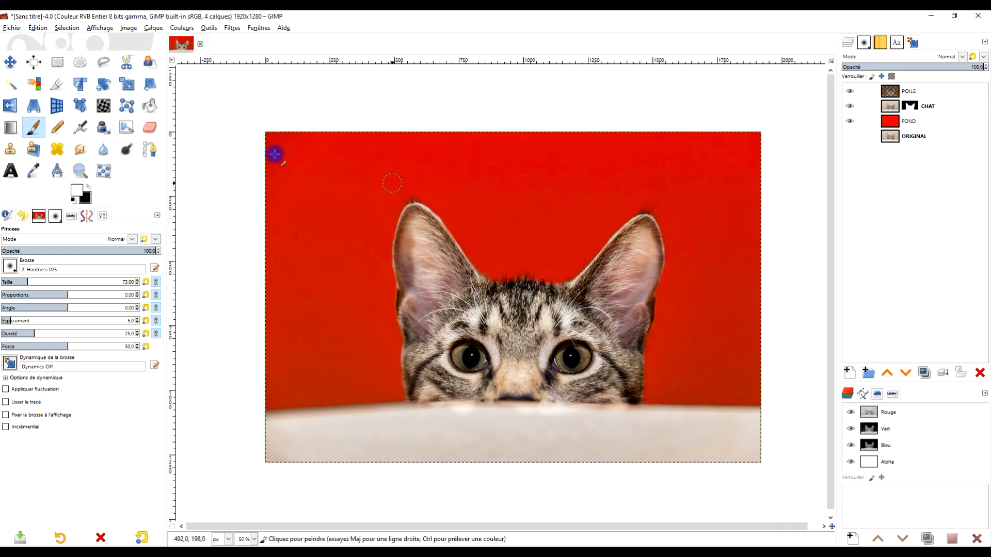
Switch to the browser and display the free download sizes of the white puppy photo on Pixabay.
key("alt+Tab")
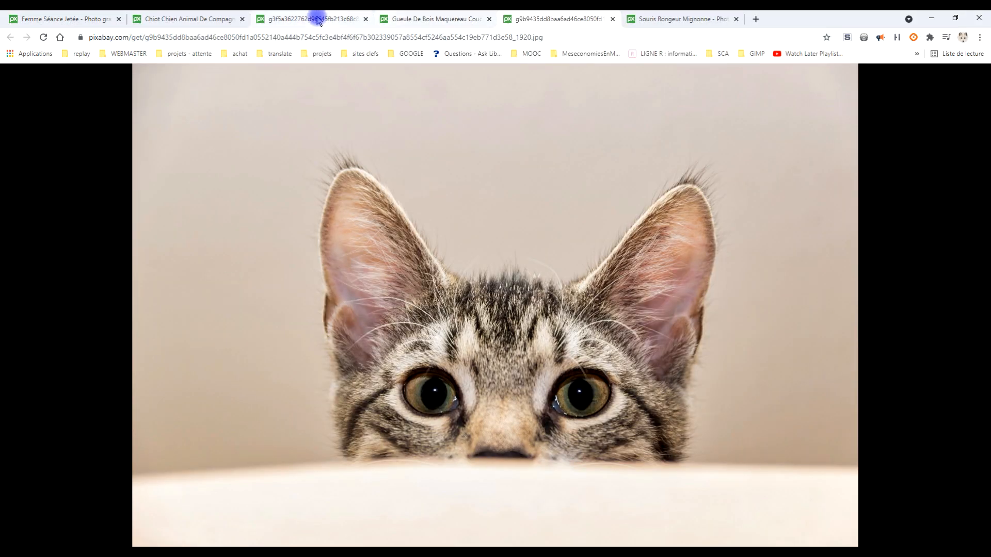
left_click(175, 20)
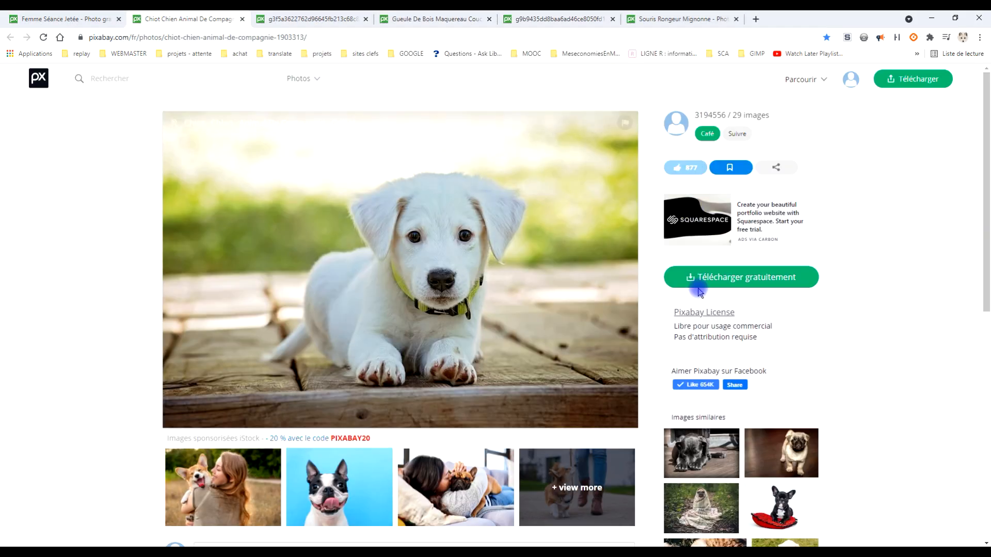
left_click(756, 277)
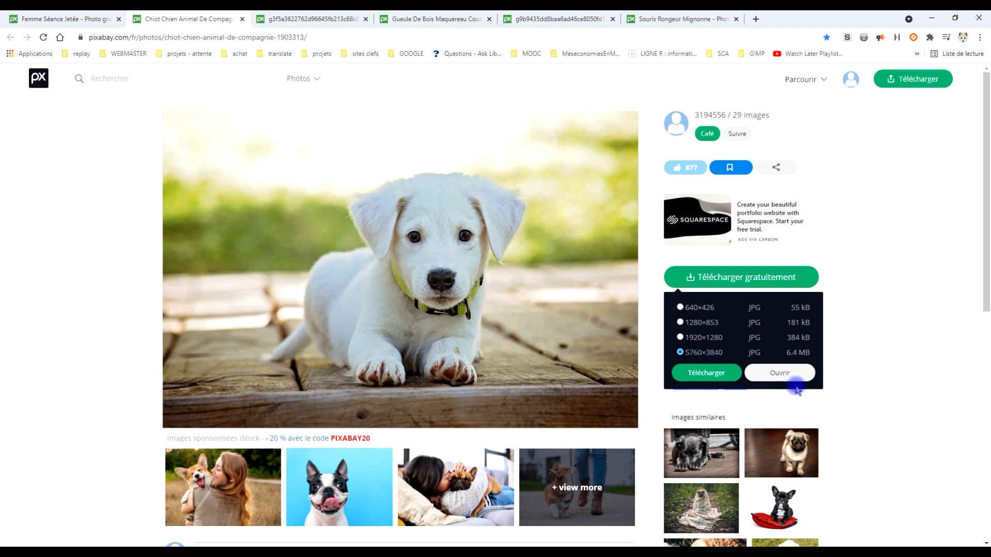
left_click(774, 382)
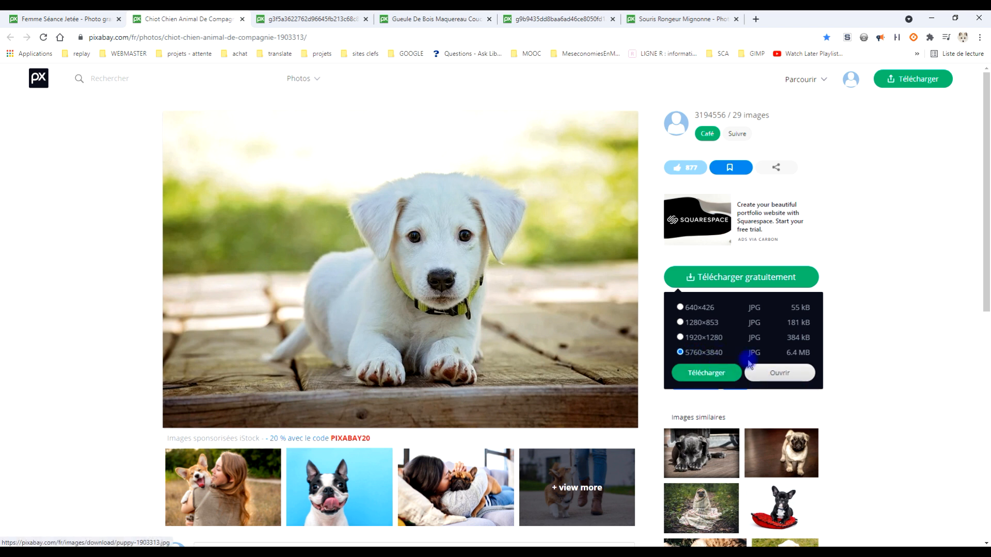
Copy the opened full-size puppy image to the clipboard and switch back to GIMP.
left_click(287, 19)
right_click(479, 177)
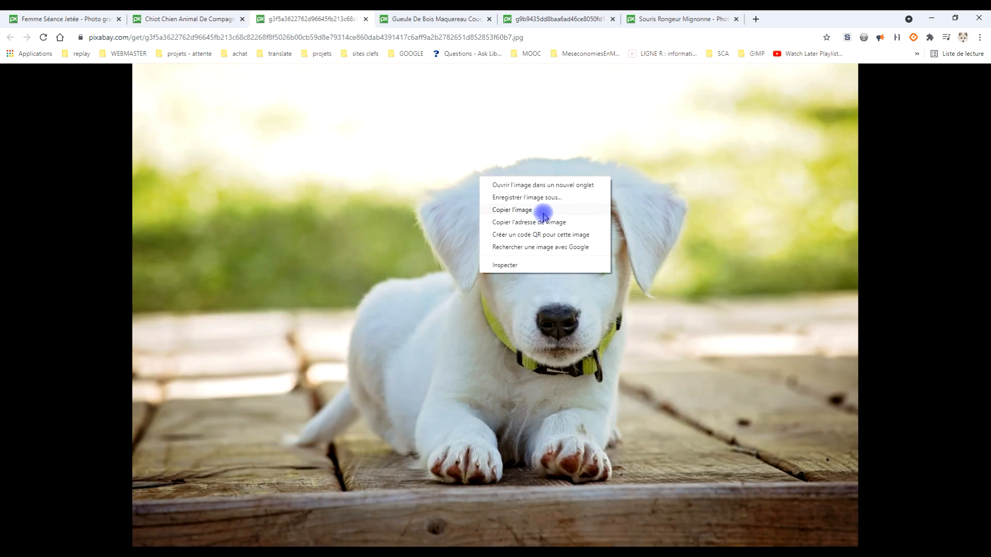
left_click(544, 211)
left_click(159, 555)
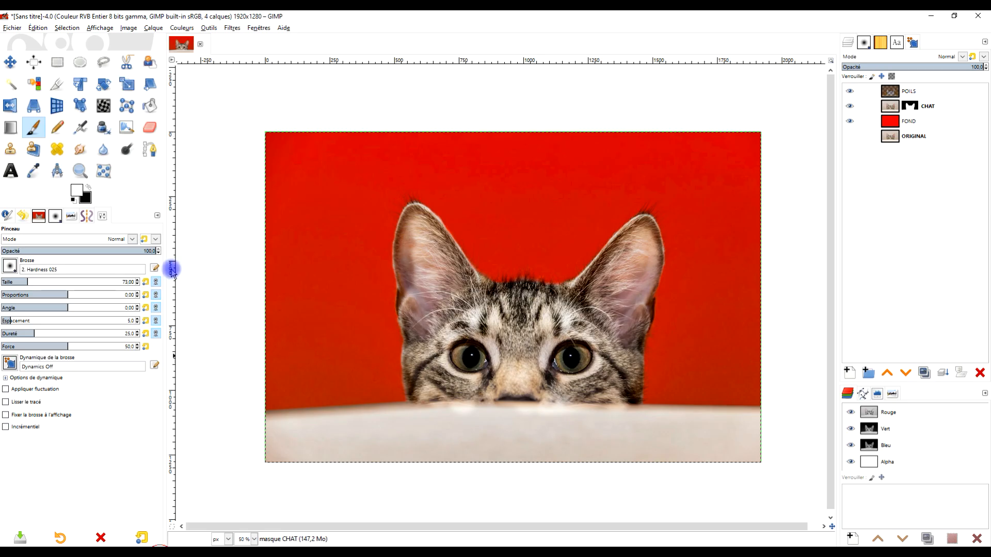
Paste the copied puppy image as a new layer in the cat image.
left_click(32, 28)
mouse_move(90, 152)
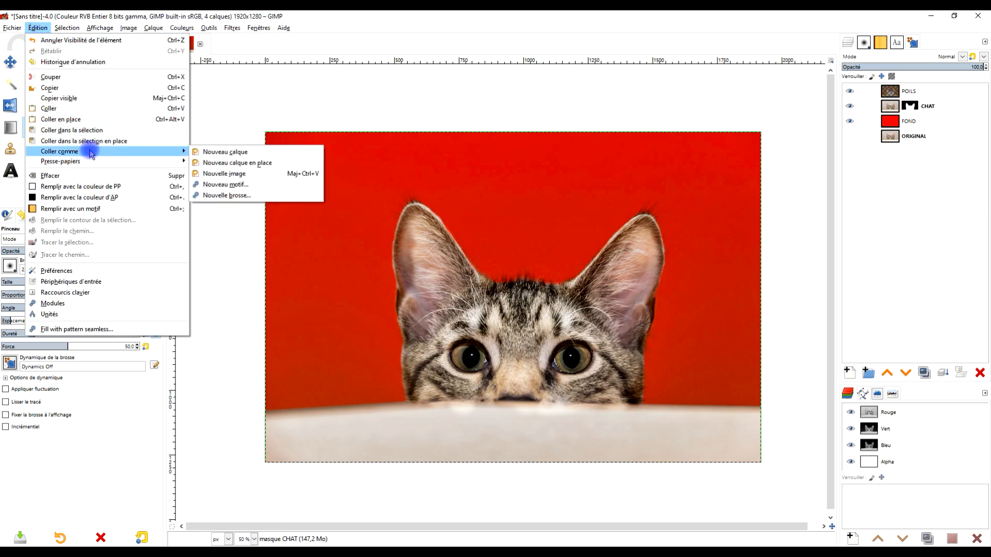
left_click(223, 153)
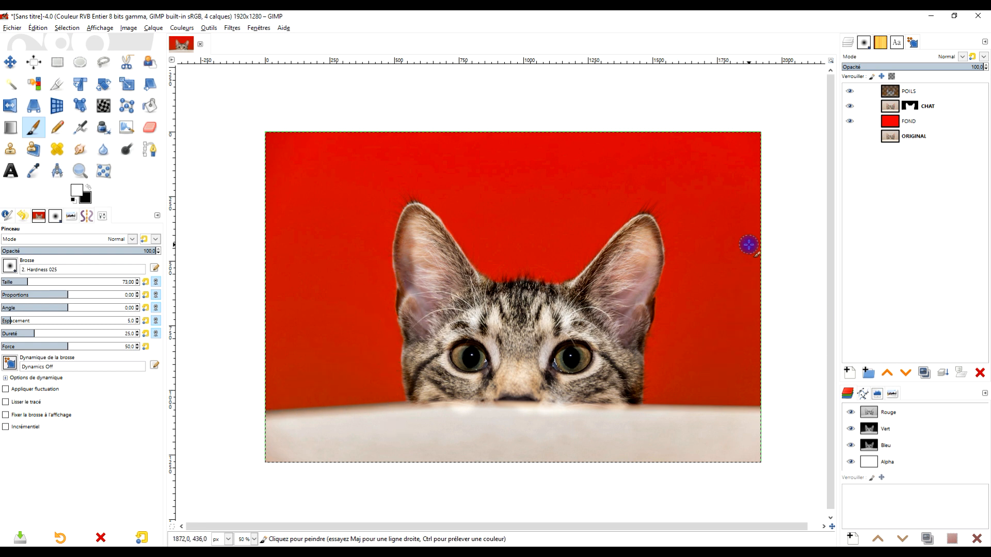
key("ctrl+v")
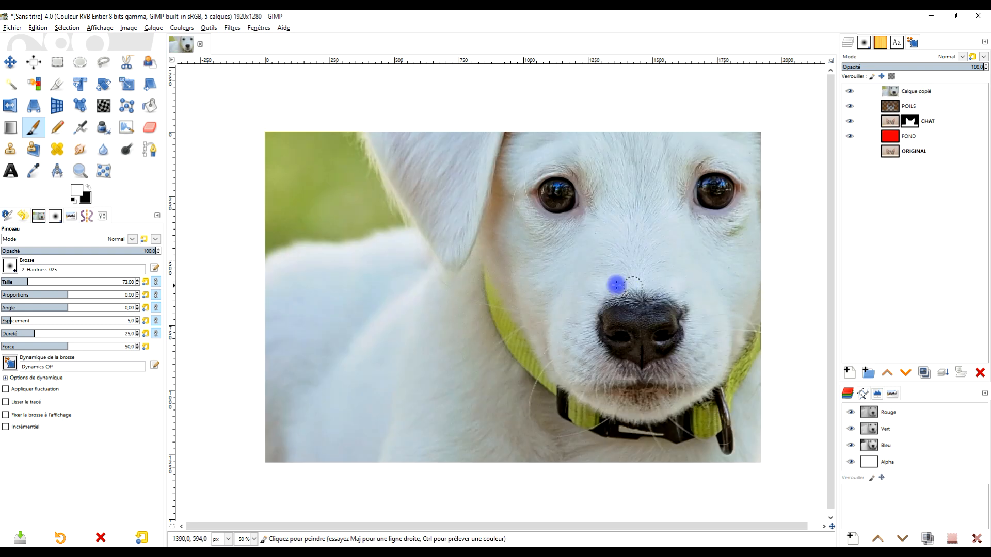
Fit the canvas to the layers and lower the pasted puppy layer two positions, directly beneath CHAT.
scroll(602, 269, "down", 4)
scroll(602, 269, "up", 1)
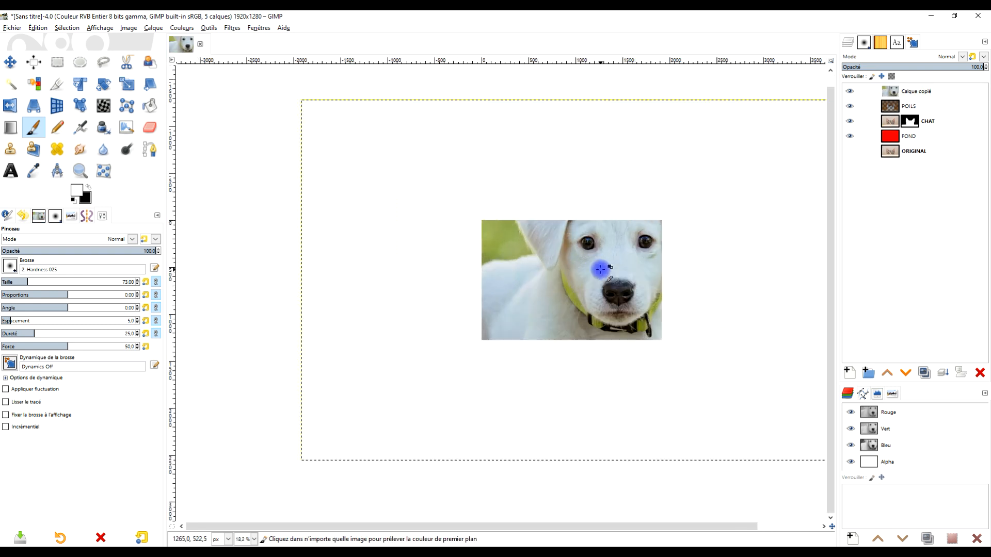
left_click(128, 29)
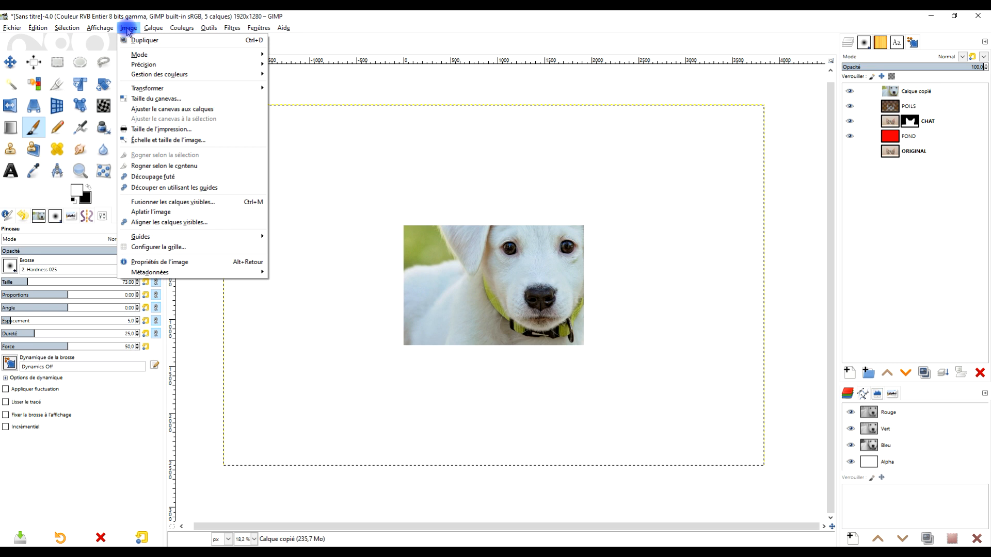
left_click(166, 110)
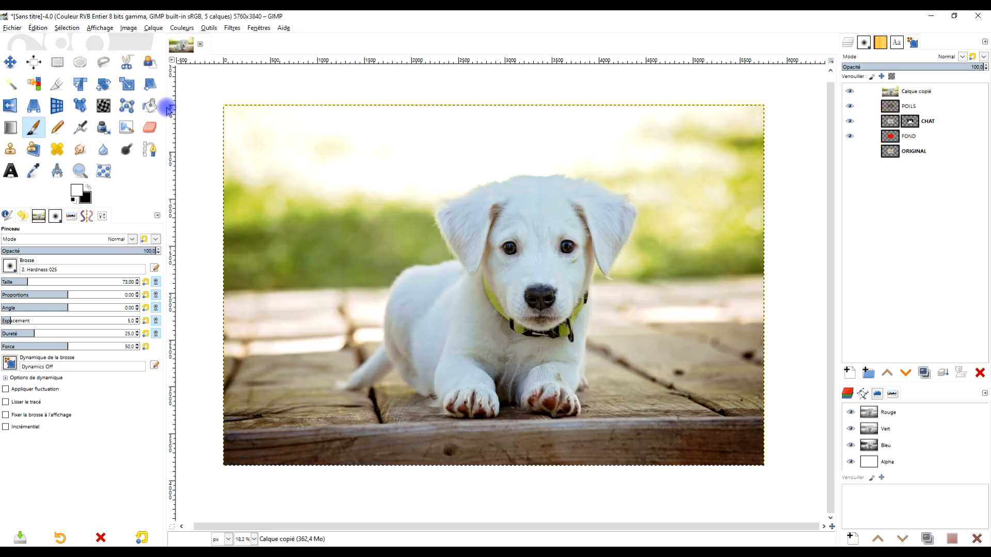
left_click(905, 373)
left_click(906, 372)
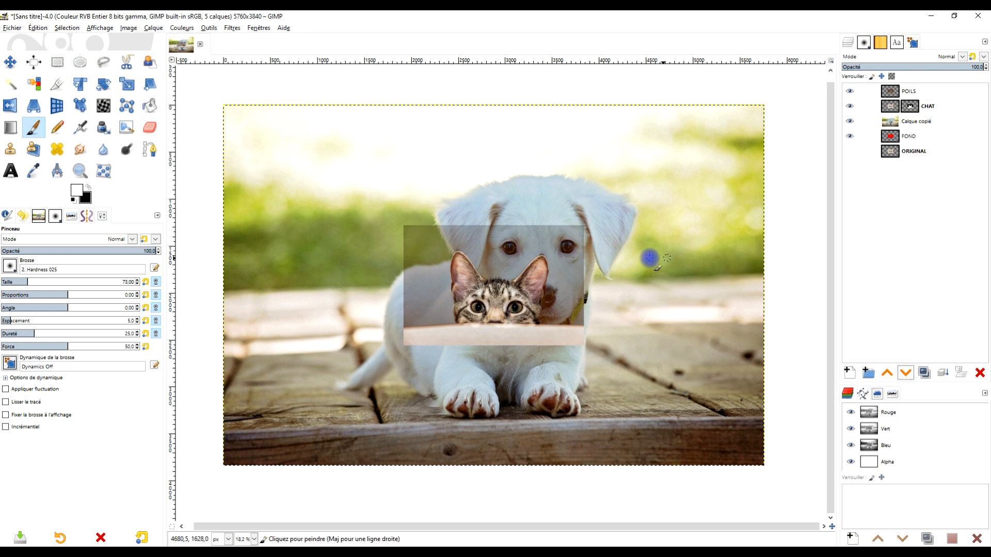
Link the POILS and CHAT layers together and activate the Move tool.
scroll(568, 247, "up", 1)
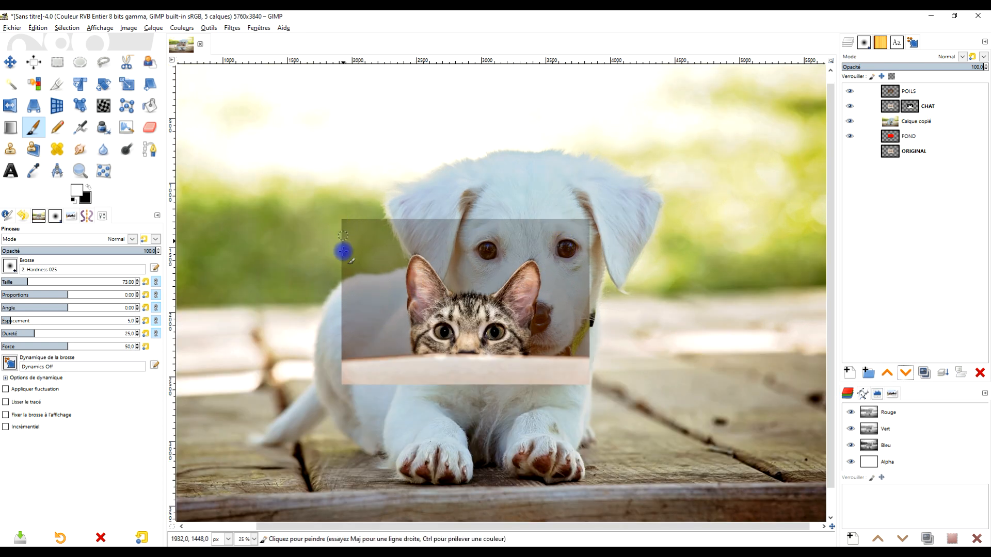
scroll(590, 345, "up", 2)
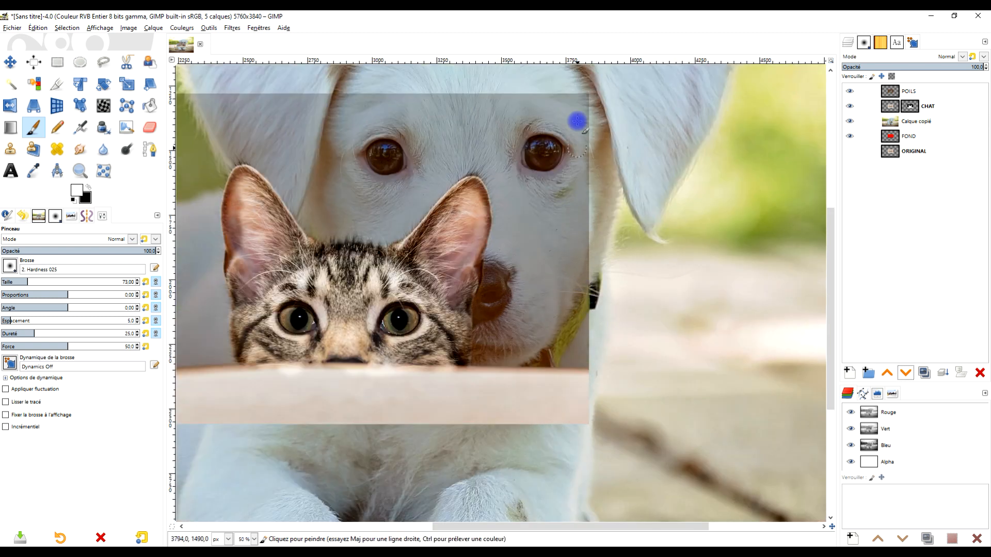
scroll(664, 234, "down", 2)
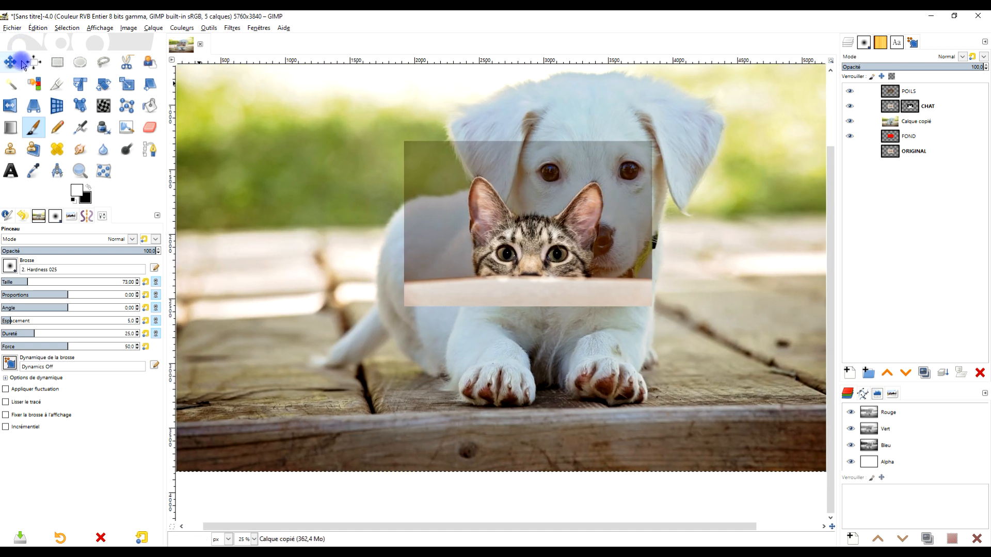
left_click(865, 92)
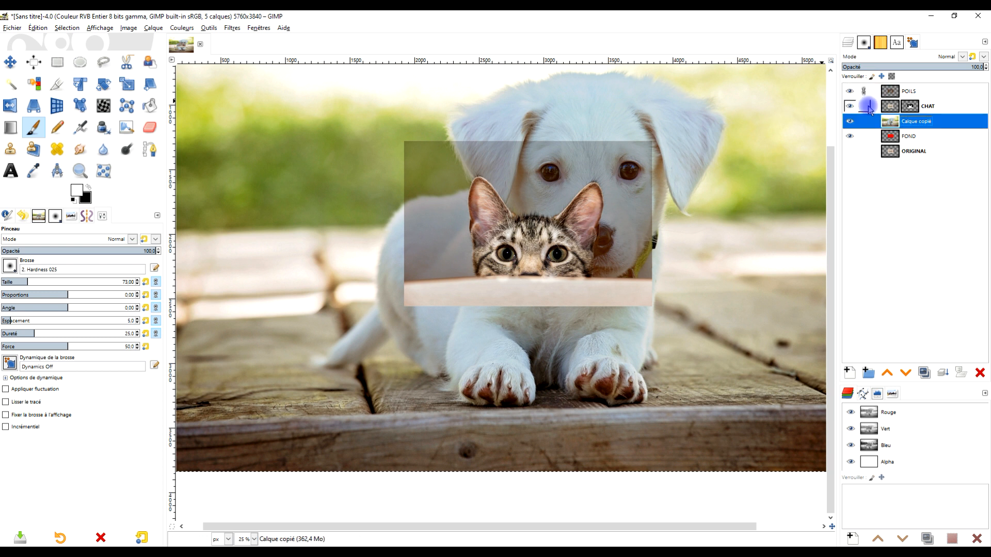
left_click(10, 62)
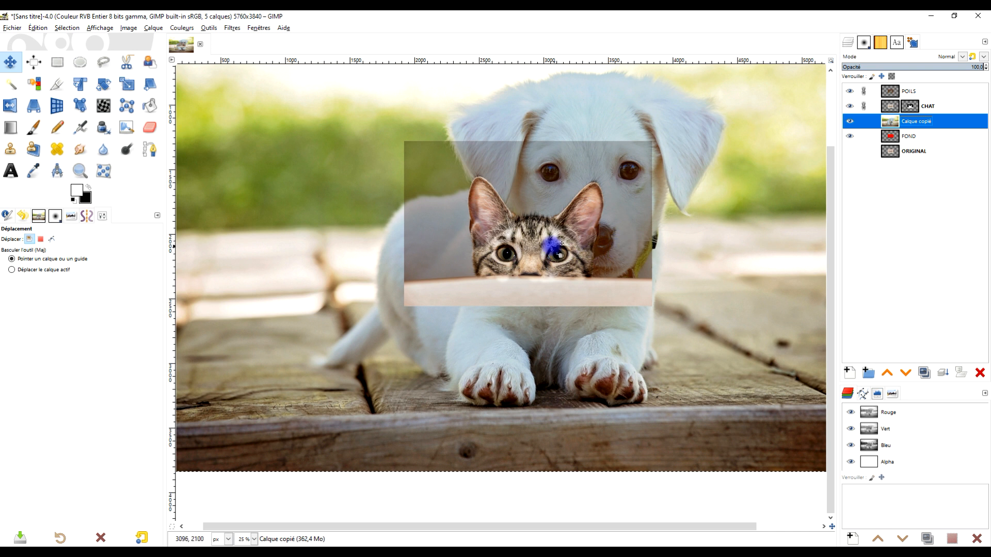
left_click_drag(548, 241, 668, 408)
left_click(917, 122)
key("ctrl+z")
left_click(49, 261)
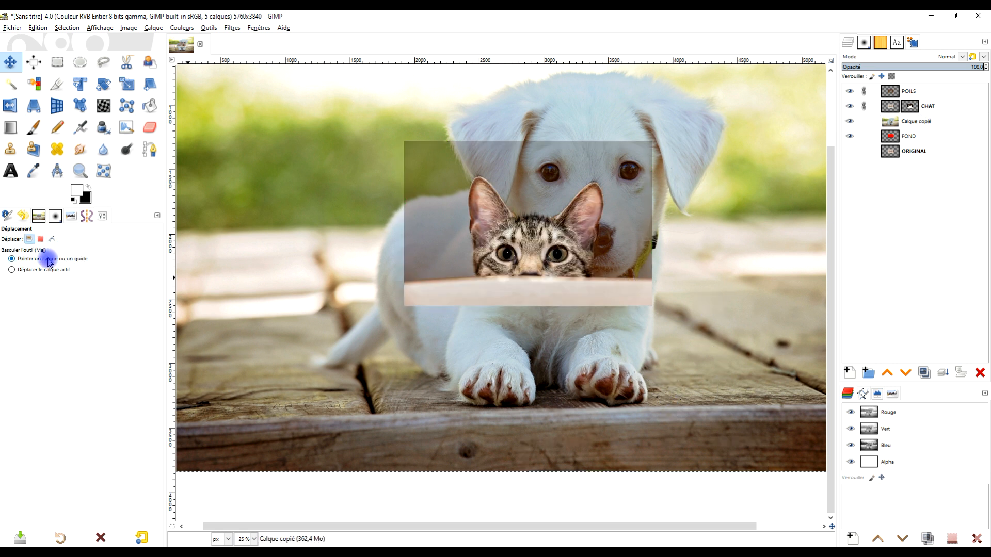
Select the CHAT layer and move the linked cat layers down onto the wooden edge beside the puppy's front paws.
left_click(891, 93)
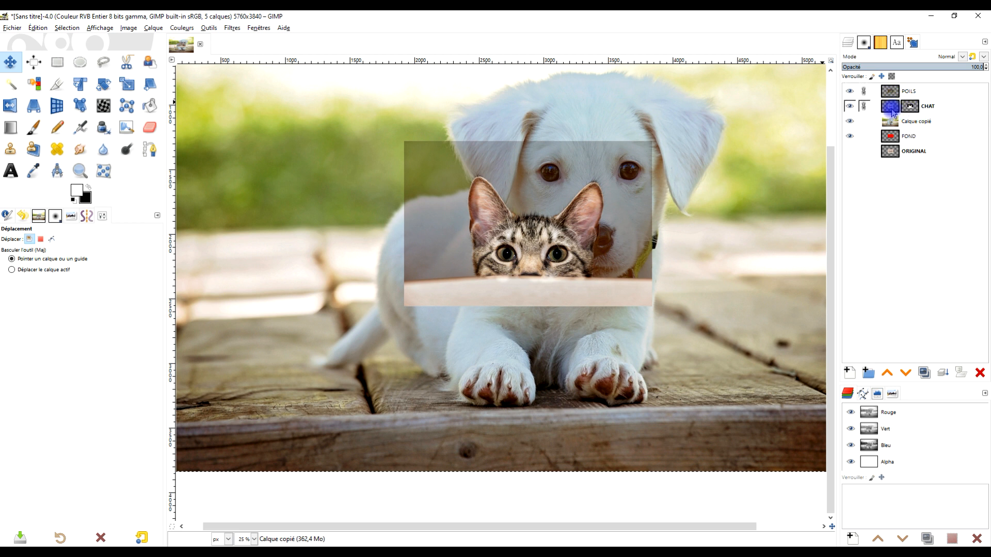
left_click(891, 109)
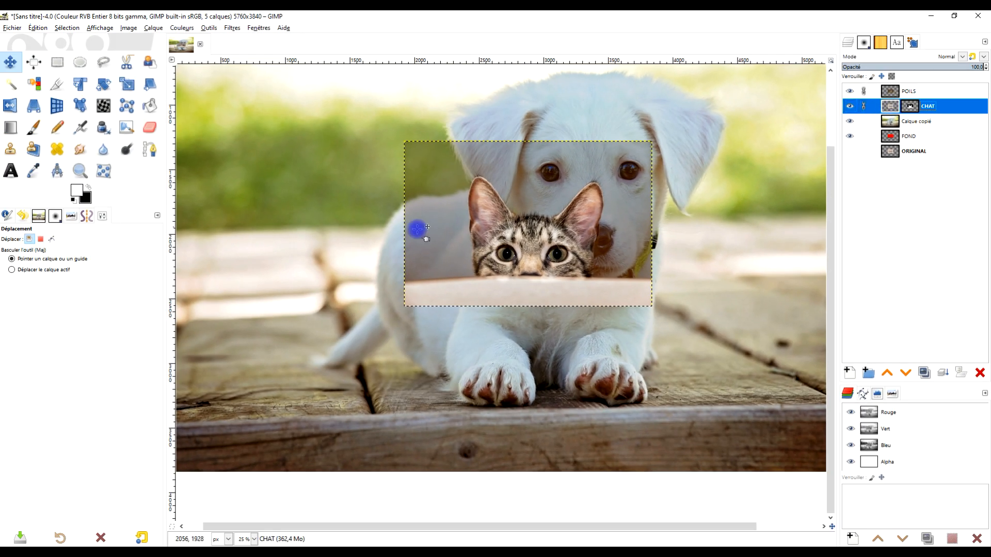
left_click_drag(527, 241, 630, 387)
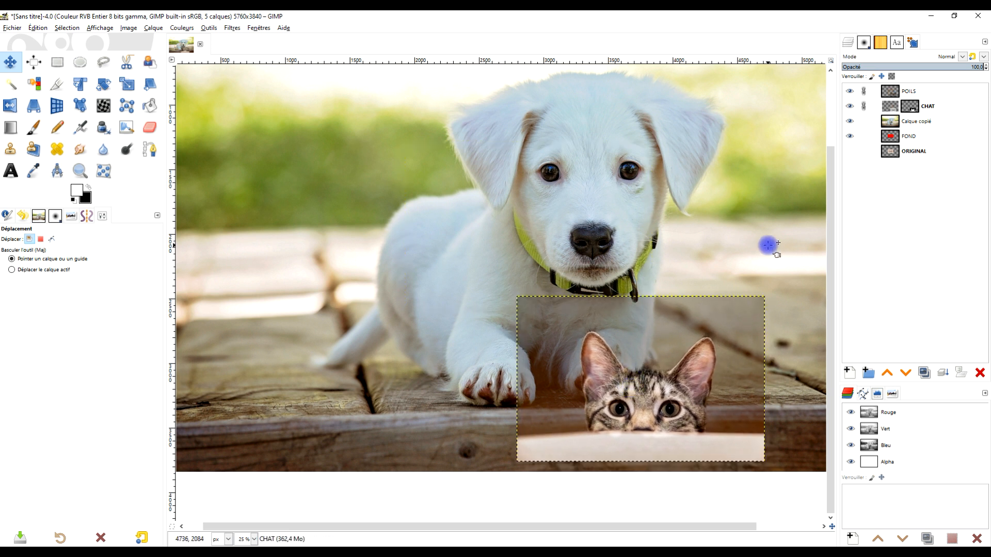
Resize the POILS layer to the image dimensions, then unlink it from the CHAT layer.
scroll(705, 295, "down", 2)
left_click_drag(740, 291, 628, 292)
scroll(628, 292, "up", 2)
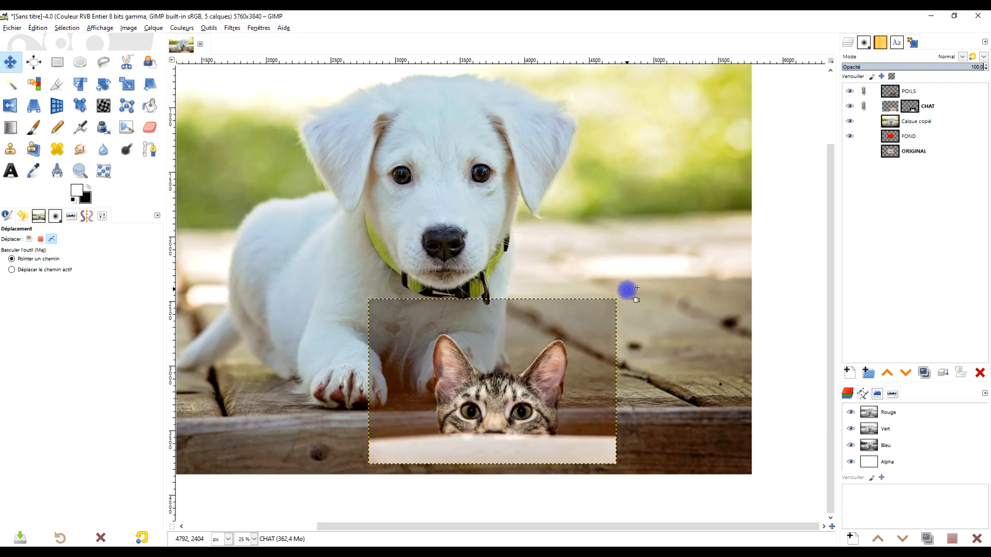
right_click(892, 96)
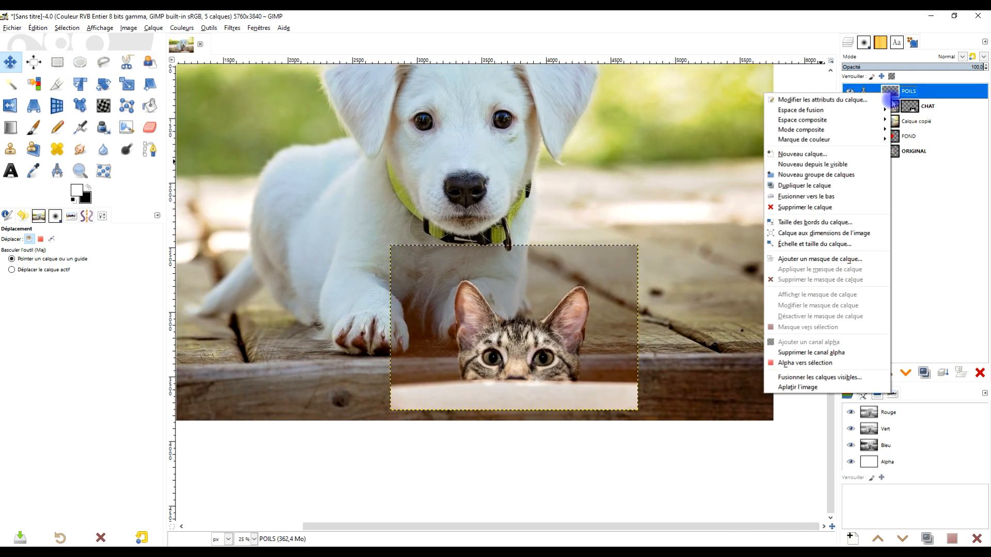
left_click(865, 236)
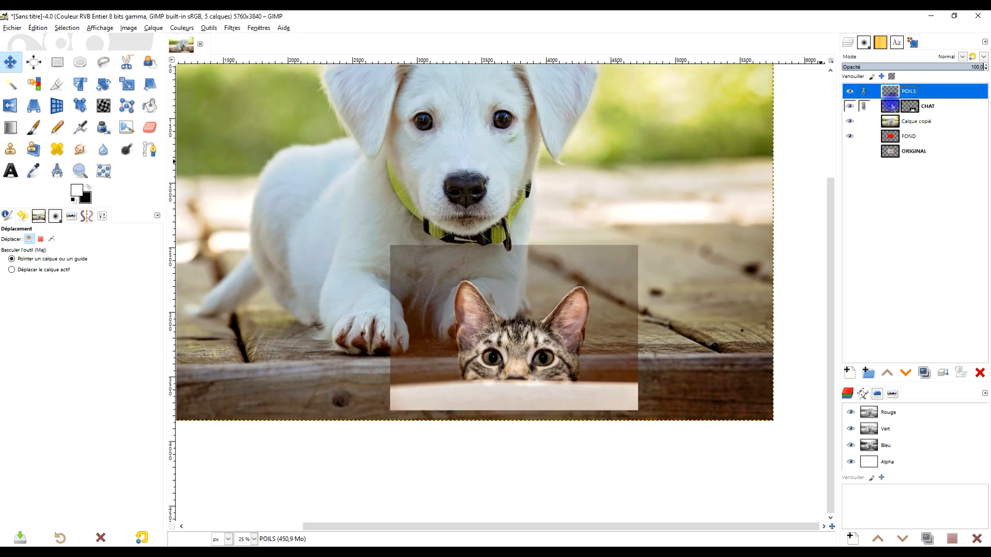
left_click(863, 92)
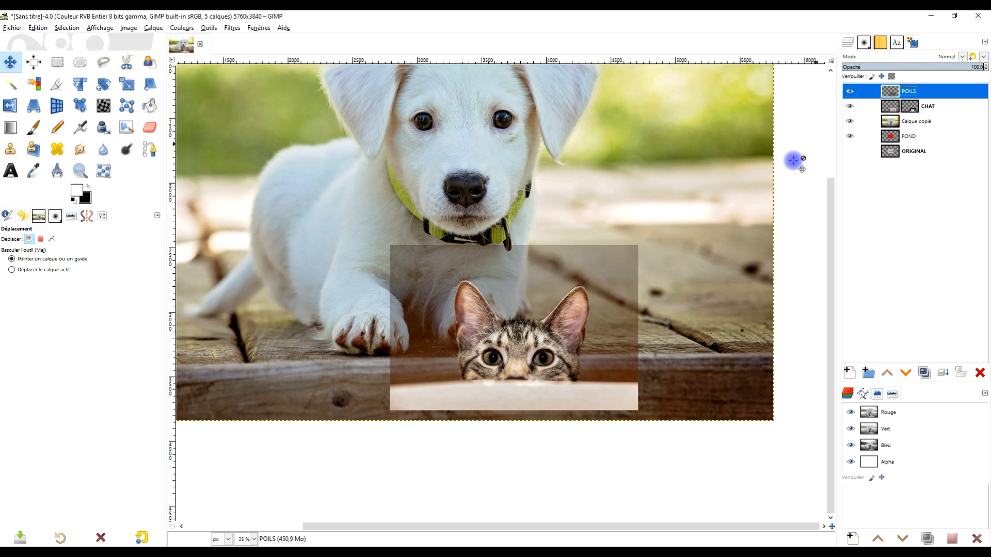
Adjust the POILS layer's alpha channel with Curves, setting the lower point to input 151, output 0 and the upper point to input 239, output 255.
left_click(850, 93)
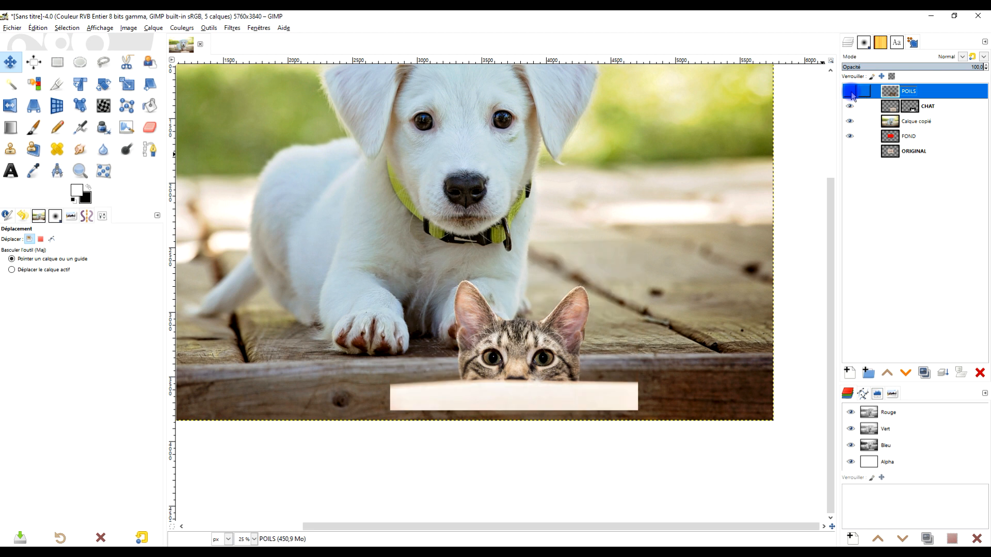
left_click(850, 92)
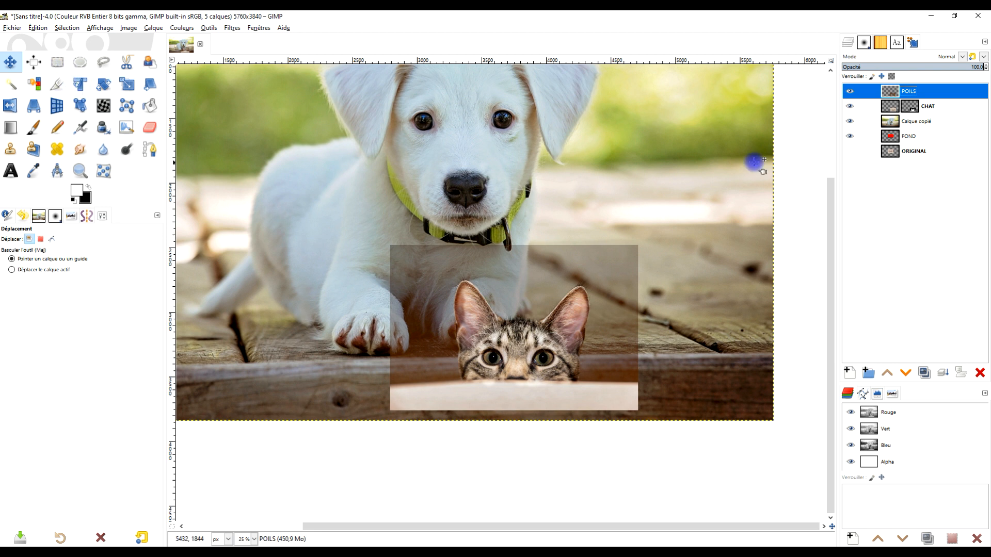
left_click(176, 31)
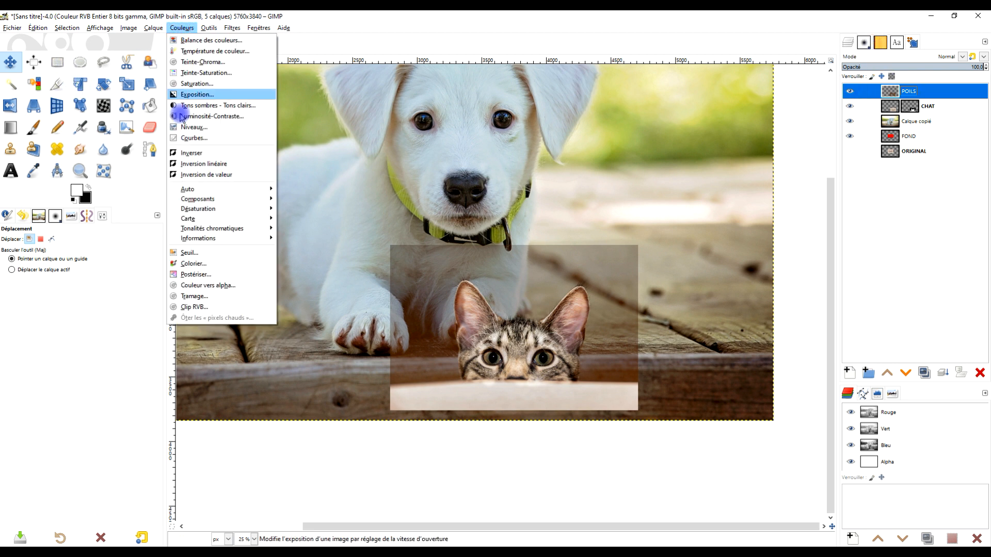
left_click(219, 134)
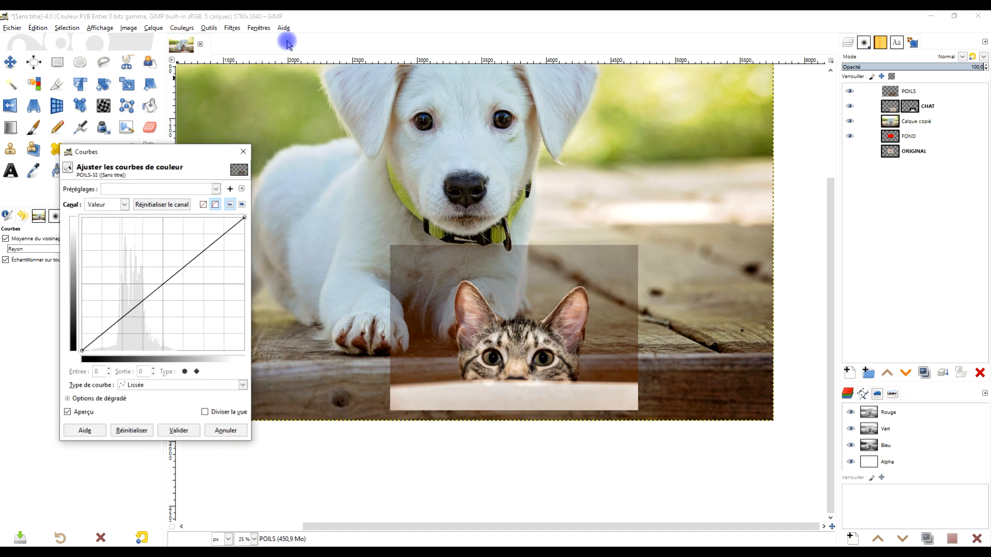
left_click(112, 207)
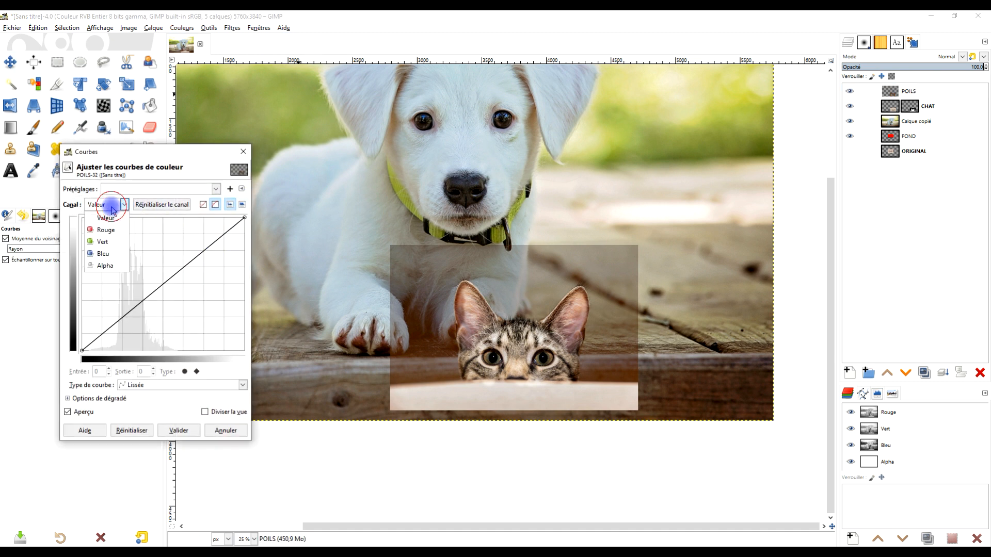
left_click(106, 265)
left_click_drag(88, 341, 182, 381)
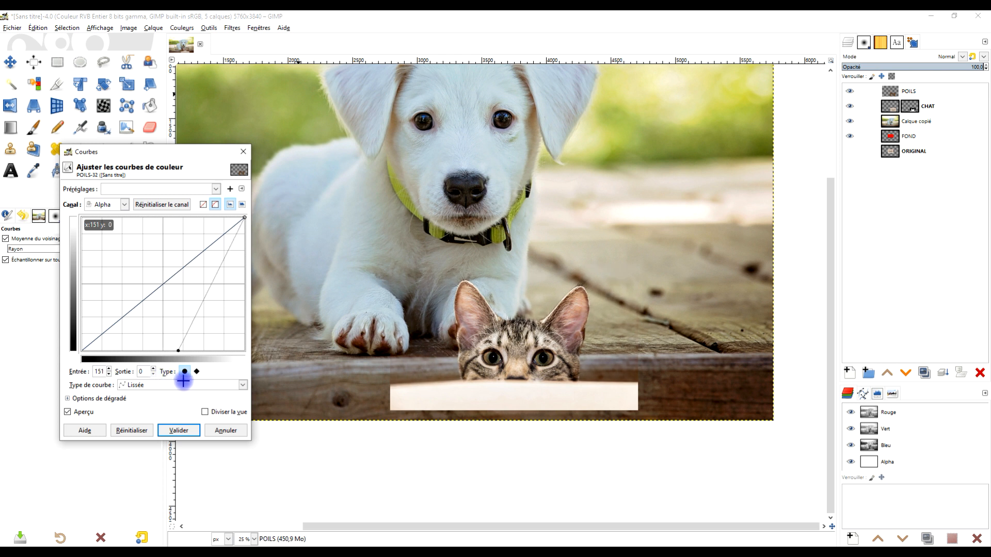
left_click_drag(238, 233, 233, 212)
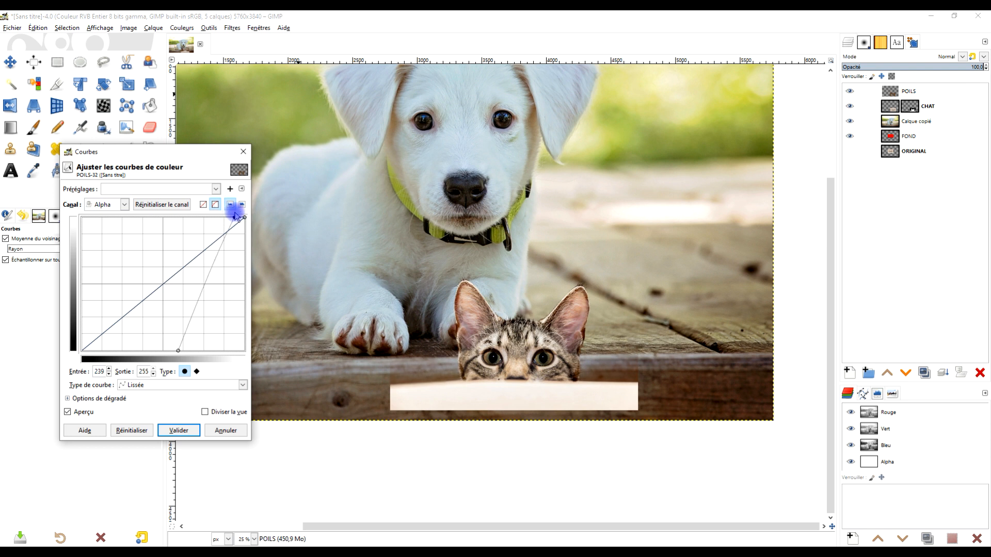
Refine the alpha curve's lower point to input 118, output 0 while checking the cat's ear hairs, and apply the curves.
scroll(571, 280, "up", 3, "ctrl")
left_click_drag(588, 302, 622, 246)
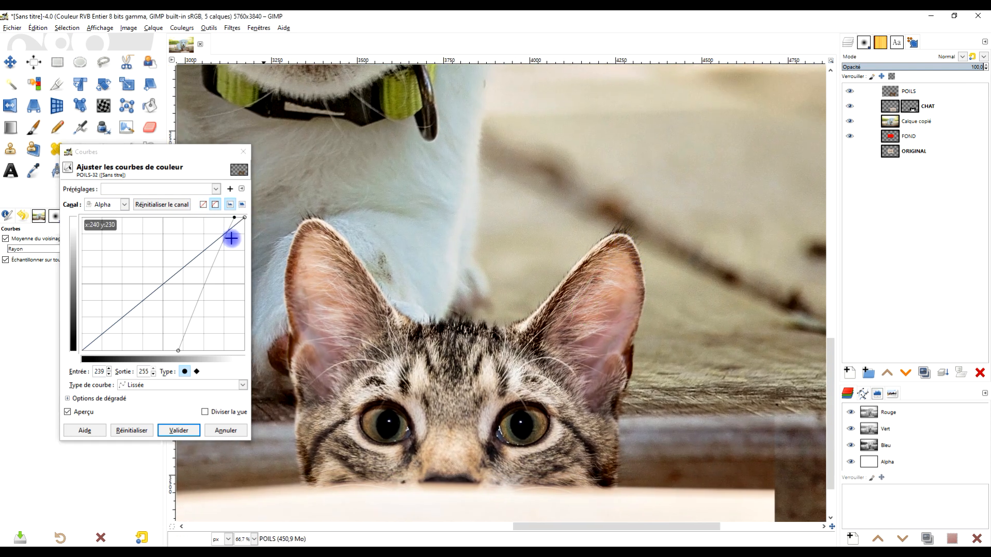
mouse_move(176, 351)
left_mouse_down()
mouse_move(157, 354)
mouse_move(183, 355)
left_mouse_up()
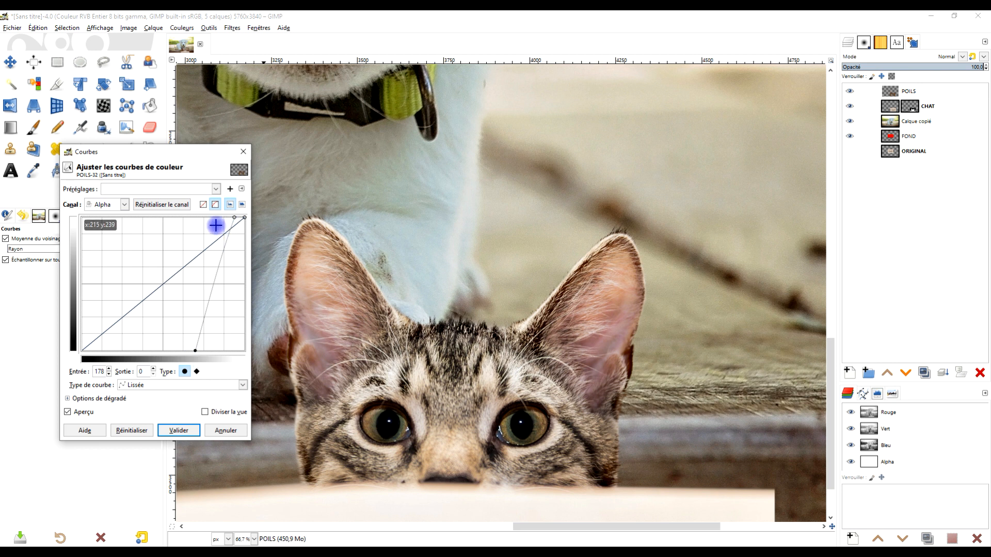
left_click_drag(194, 352, 163, 353)
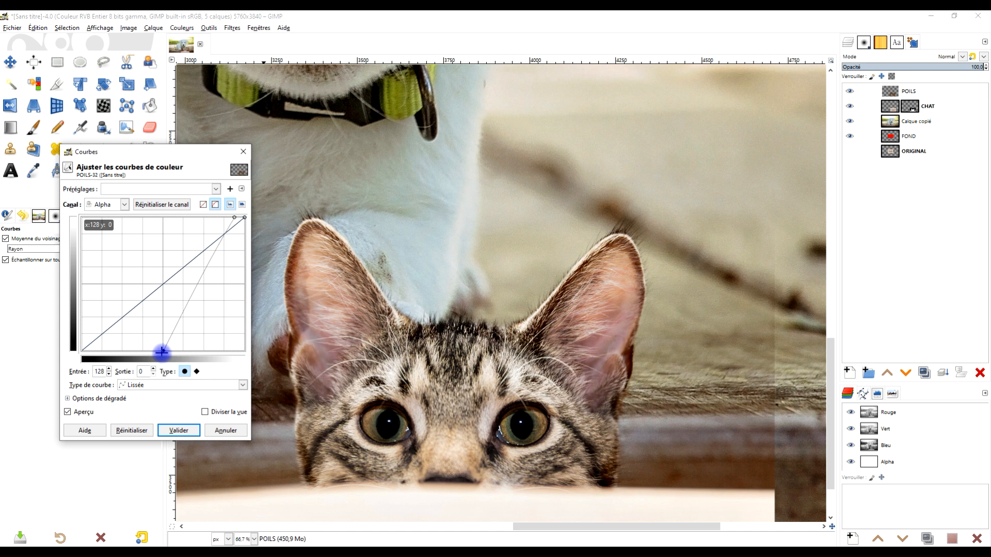
left_click_drag(159, 352, 157, 351)
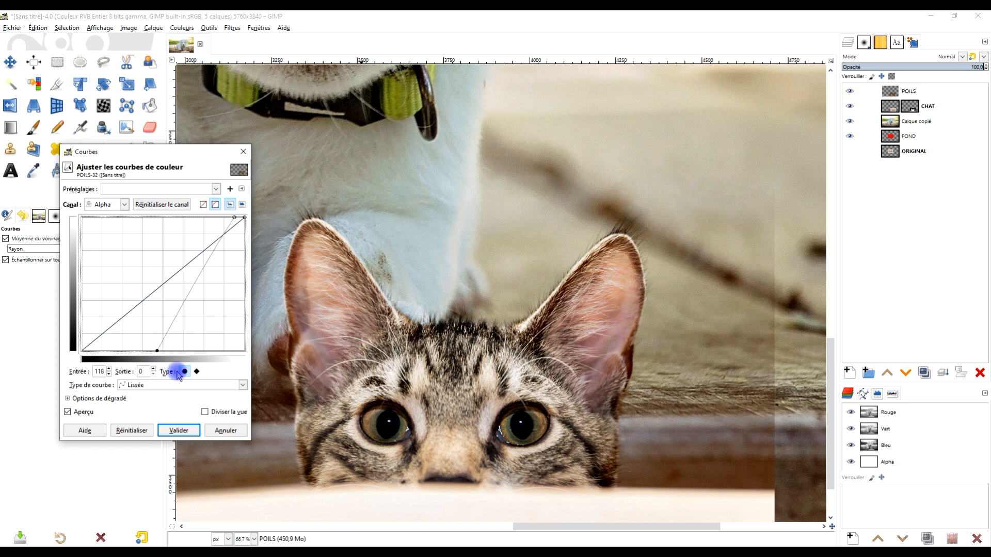
left_click(174, 430)
Erase the leftover background haze around the cat's head on the POILS layer using the Eraser at size 246.
left_click(149, 127)
mouse_move(514, 263)
left_mouse_down()
mouse_move(504, 122)
mouse_move(449, 243)
left_mouse_up()
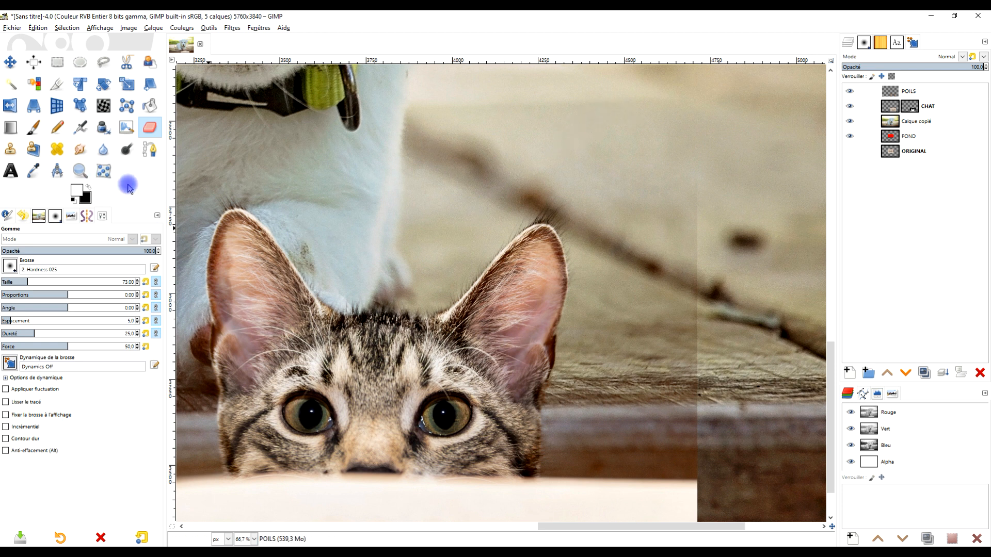
mouse_move(678, 139)
left_mouse_down()
mouse_move(667, 364)
mouse_move(696, 399)
mouse_move(674, 415)
mouse_move(632, 398)
mouse_move(637, 411)
mouse_move(588, 465)
mouse_move(661, 244)
mouse_move(656, 160)
mouse_move(629, 108)
mouse_move(626, 238)
mouse_move(586, 443)
mouse_move(620, 372)
mouse_move(654, 142)
mouse_move(644, 171)
mouse_move(608, 143)
mouse_move(571, 143)
left_mouse_up()
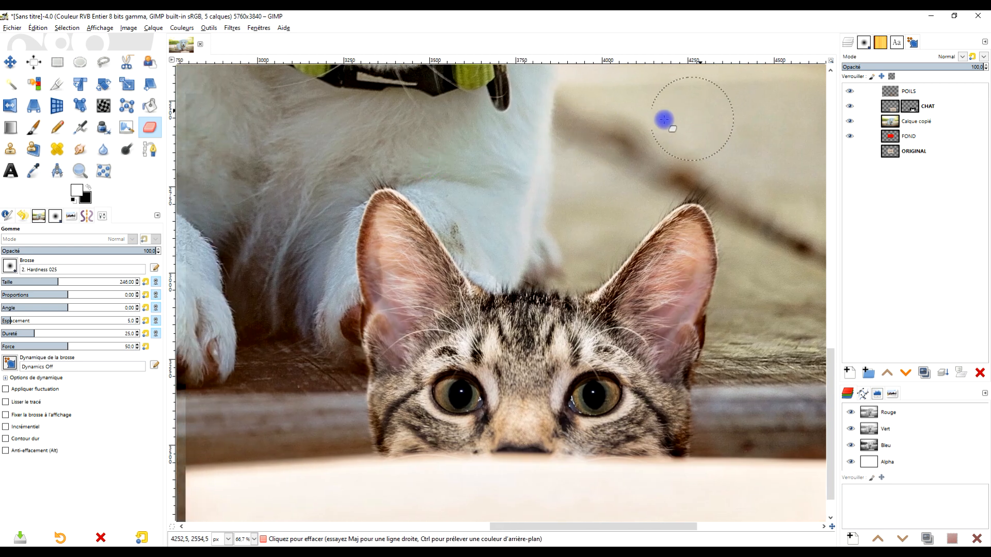
mouse_move(225, 396)
left_mouse_down()
mouse_move(199, 405)
mouse_move(212, 403)
mouse_move(235, 427)
mouse_move(200, 446)
mouse_move(230, 437)
mouse_move(255, 446)
mouse_move(276, 431)
mouse_move(290, 437)
mouse_move(293, 424)
mouse_move(303, 447)
mouse_move(281, 272)
mouse_move(323, 453)
mouse_move(316, 352)
mouse_move(338, 461)
mouse_move(338, 436)
left_mouse_up()
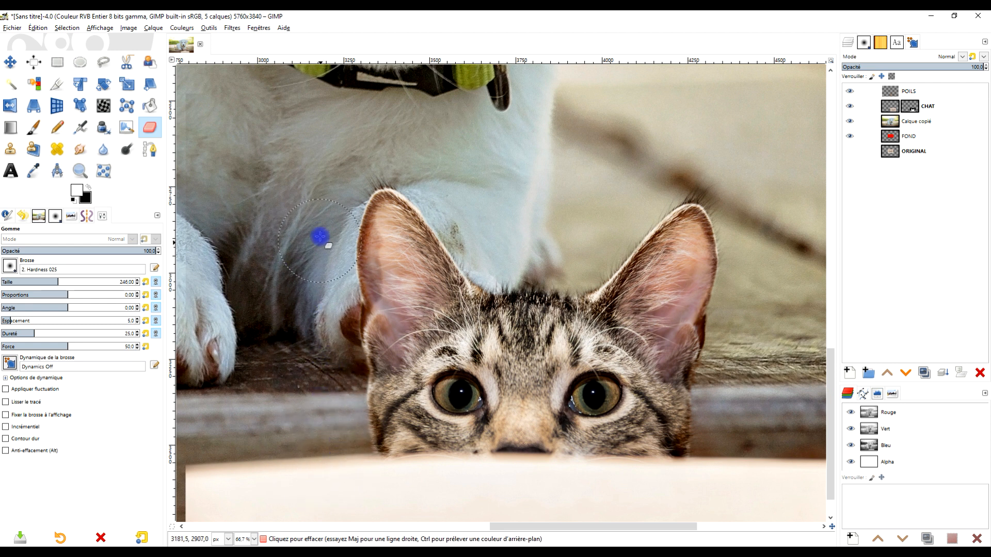
left_click_drag(665, 323, 527, 374)
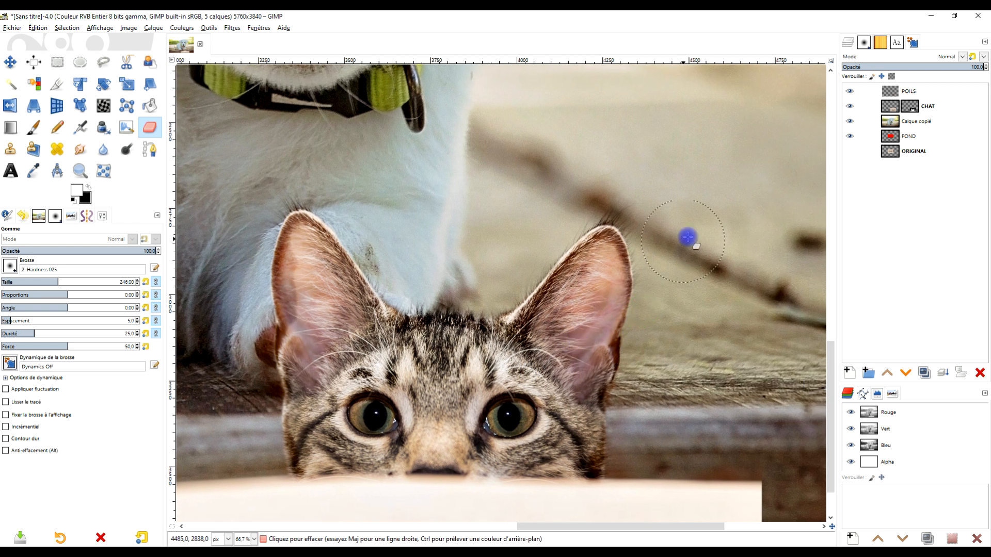
left_click_drag(747, 333, 742, 304)
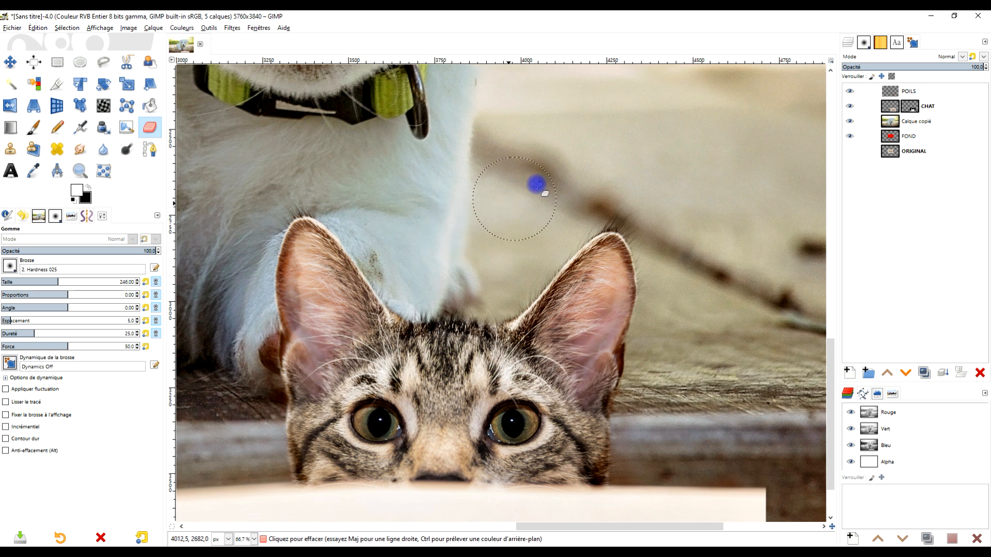
Compare the cat's fur and ear edges up close with the POILS layer hidden and shown.
left_click(850, 92)
left_click(850, 91)
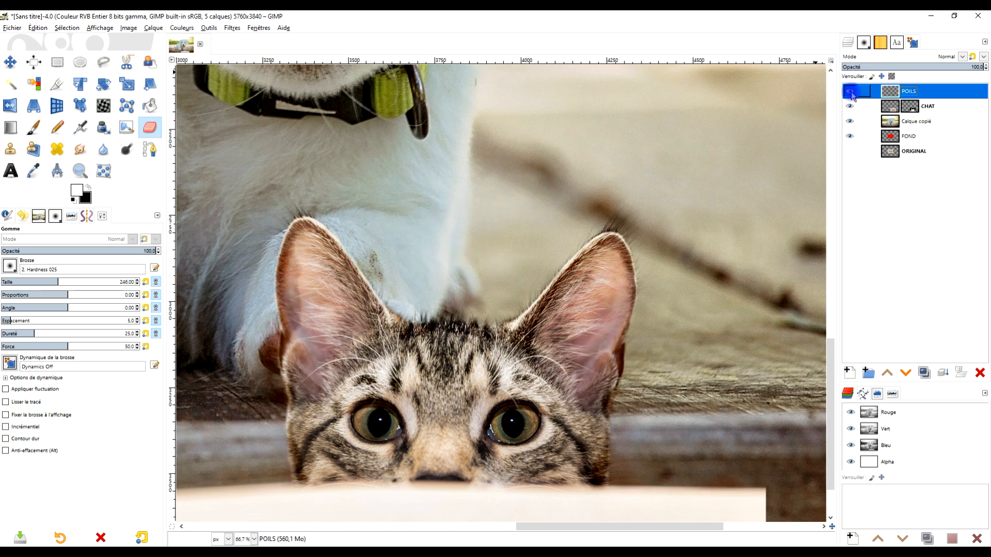
left_click(849, 92)
left_click(850, 92)
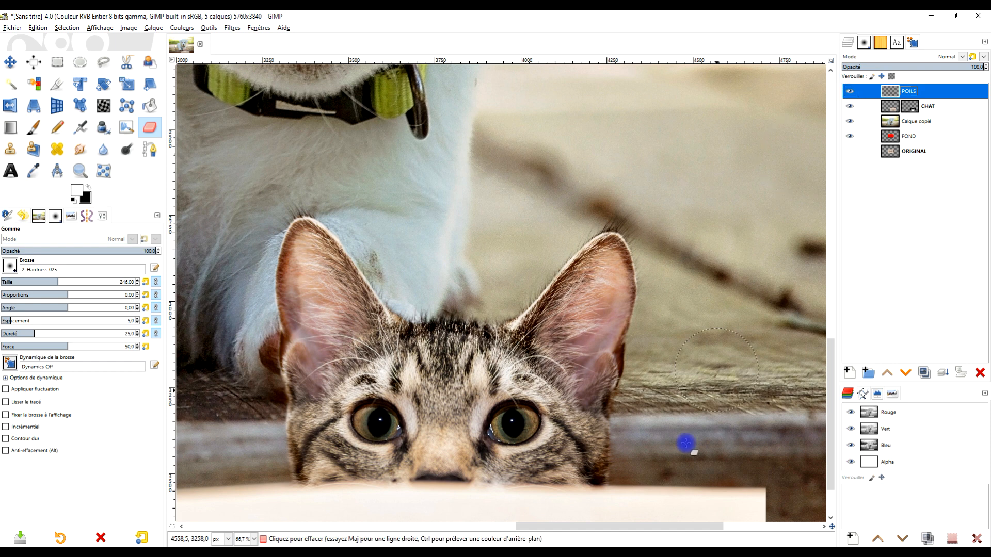
scroll(670, 434, "up", 3)
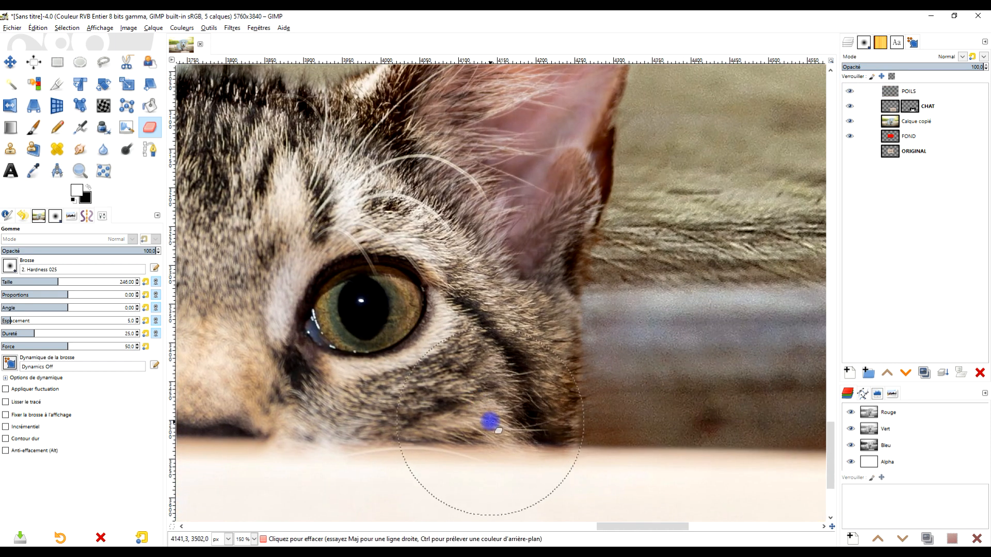
scroll(524, 336, "up", 4)
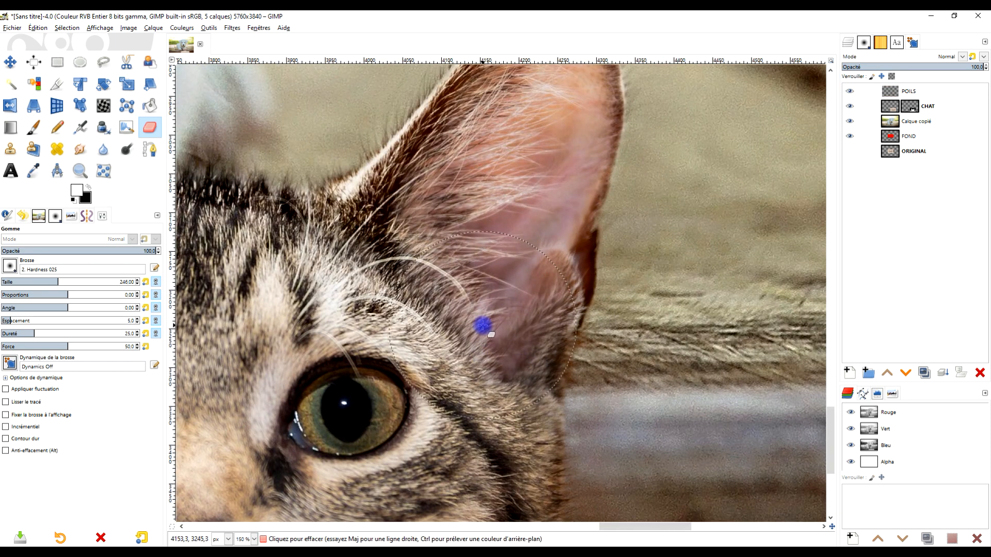
scroll(500, 301, "up", 1)
scroll(296, 422, "left", 4)
scroll(296, 422, "left", 6)
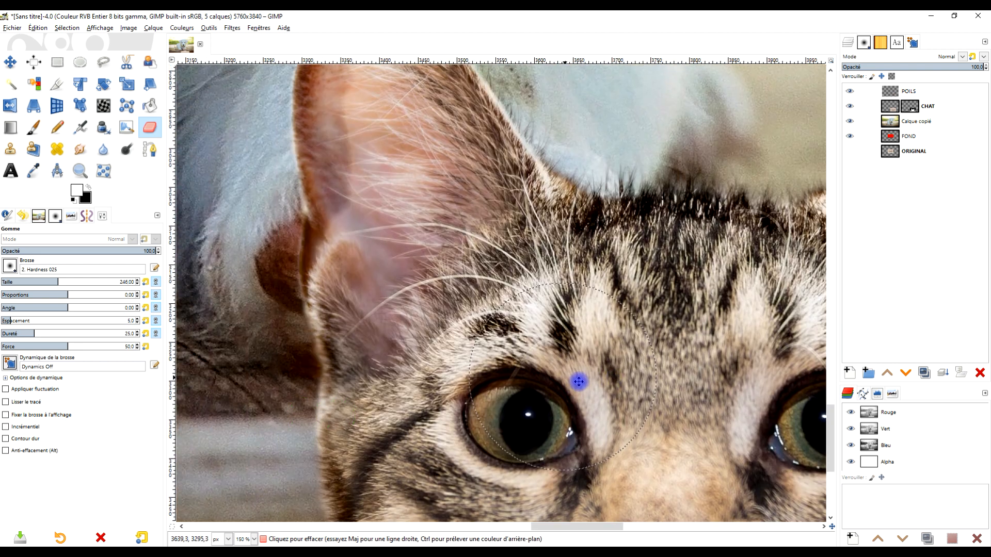
left_click(849, 92)
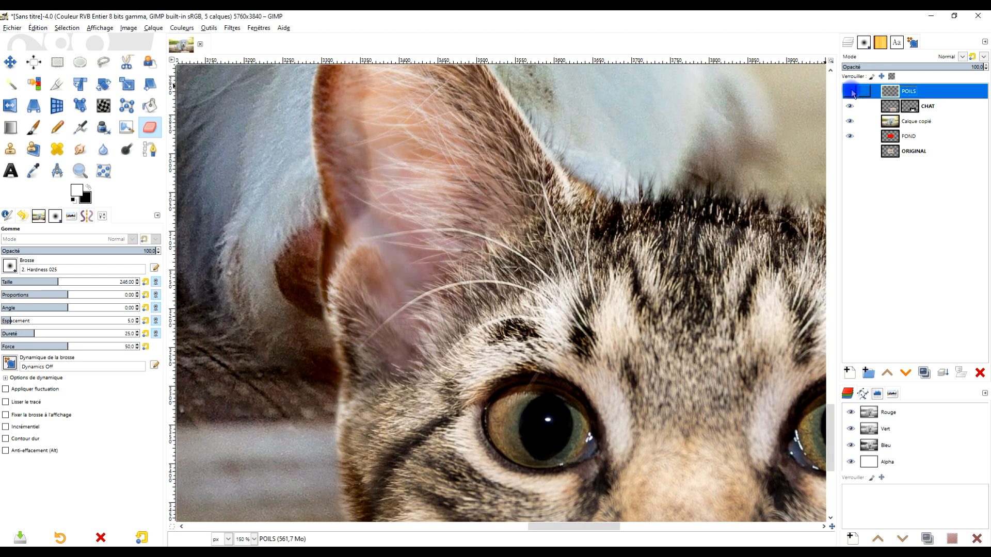
left_click(850, 92)
Lock the Eraser's brush size to the view while inspecting the hairs at the tip of the cat's ear.
scroll(365, 178, "up", 1)
left_click_drag(429, 218, 470, 329)
left_click(36, 418)
mouse_move(432, 303)
left_mouse_down()
mouse_move(430, 351)
mouse_move(428, 265)
mouse_move(407, 179)
mouse_move(413, 131)
mouse_move(404, 435)
left_mouse_up()
mouse_move(438, 205)
left_mouse_down()
mouse_move(438, 358)
mouse_move(414, 239)
mouse_move(458, 293)
left_mouse_up()
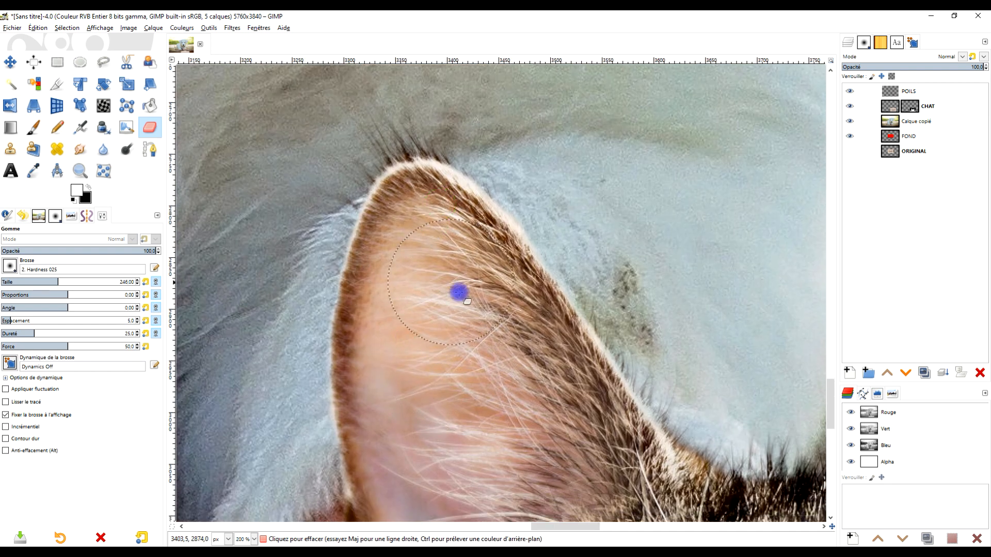
Check the whole cat and puppy composite, toggling the POILS layer's visibility off and on.
scroll(512, 354, "down", 3)
left_click_drag(512, 354, 439, 141)
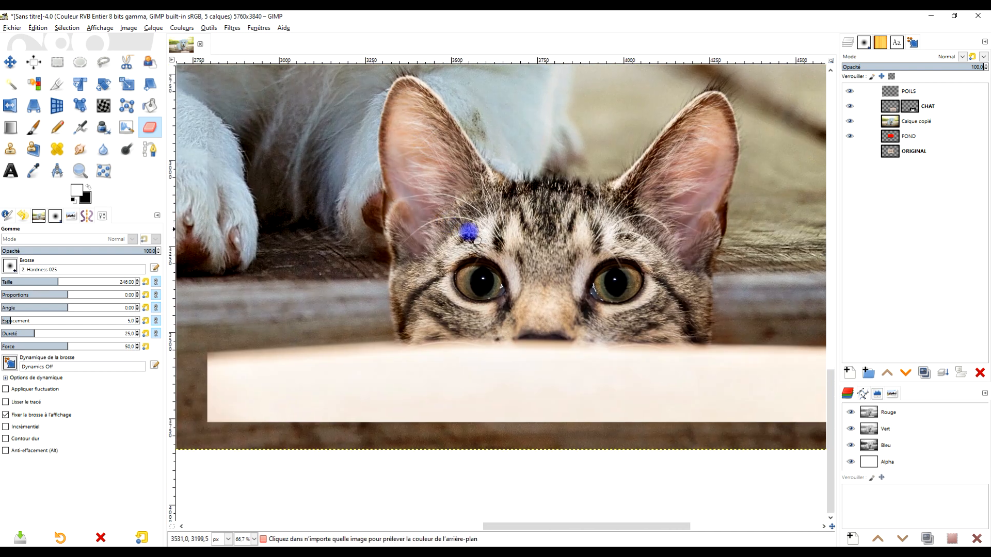
left_click(850, 93)
left_click(850, 93)
scroll(743, 252, "up", 1)
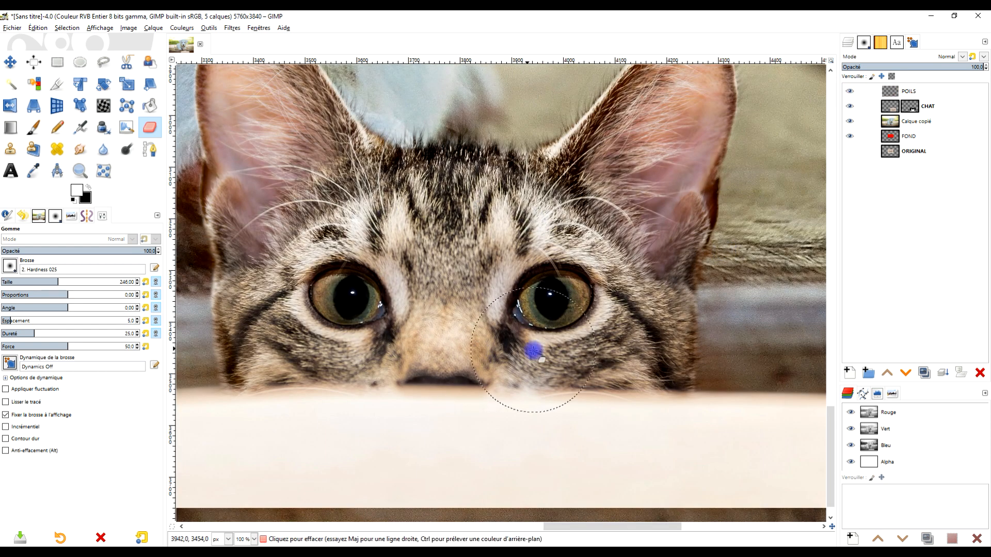
scroll(611, 278, "down", 2)
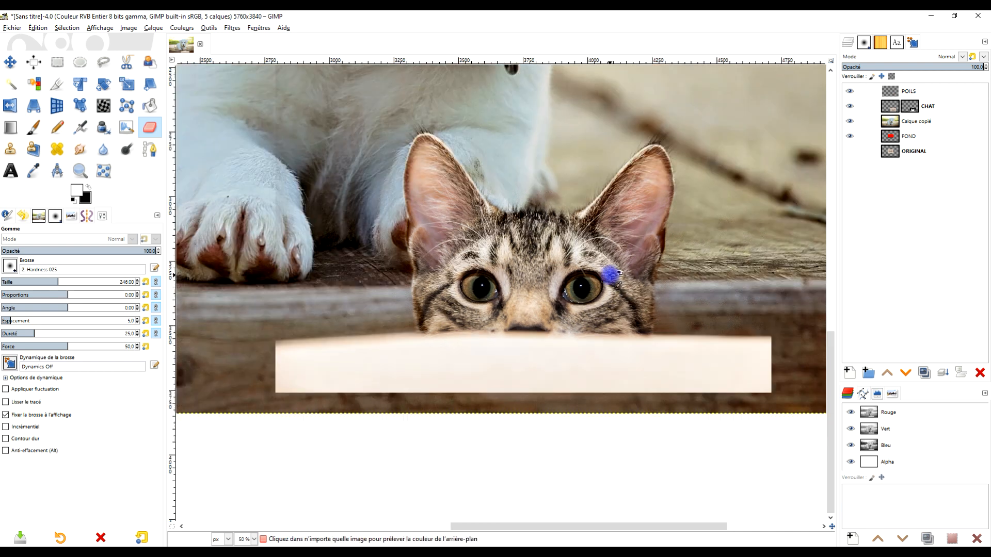
scroll(611, 275, "down", 4)
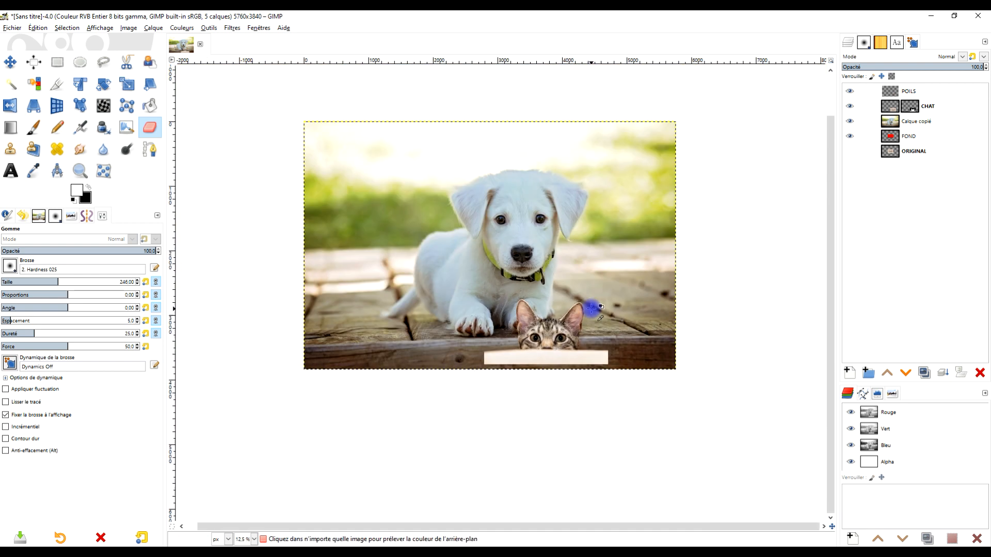
scroll(592, 300, "up", 1)
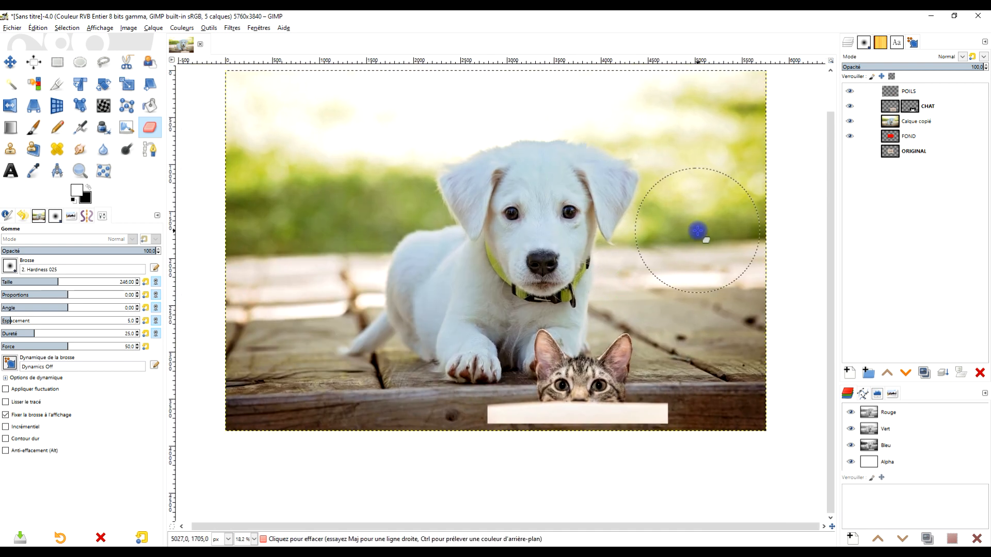
Rename the copied puppy photo layer as chiot.
left_click(911, 121)
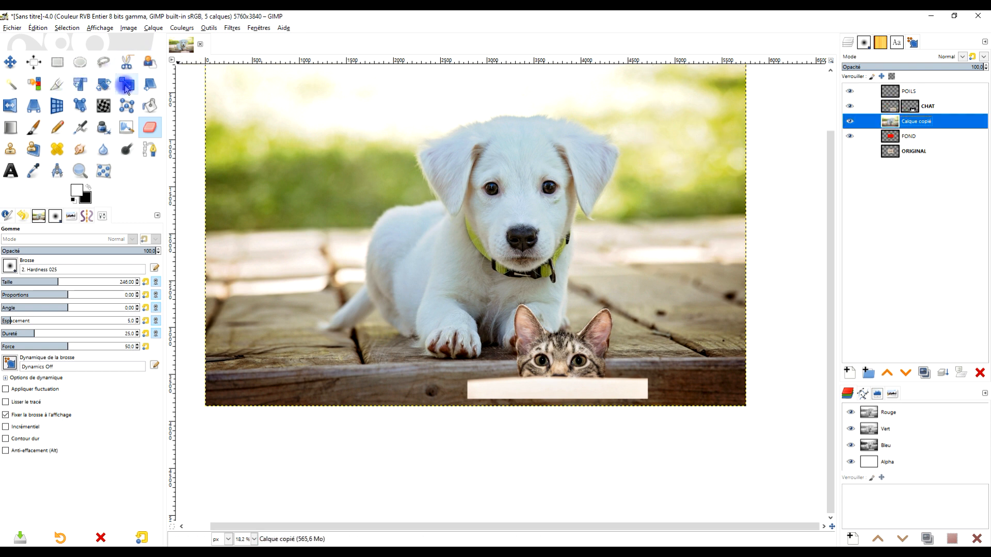
double_click(915, 122)
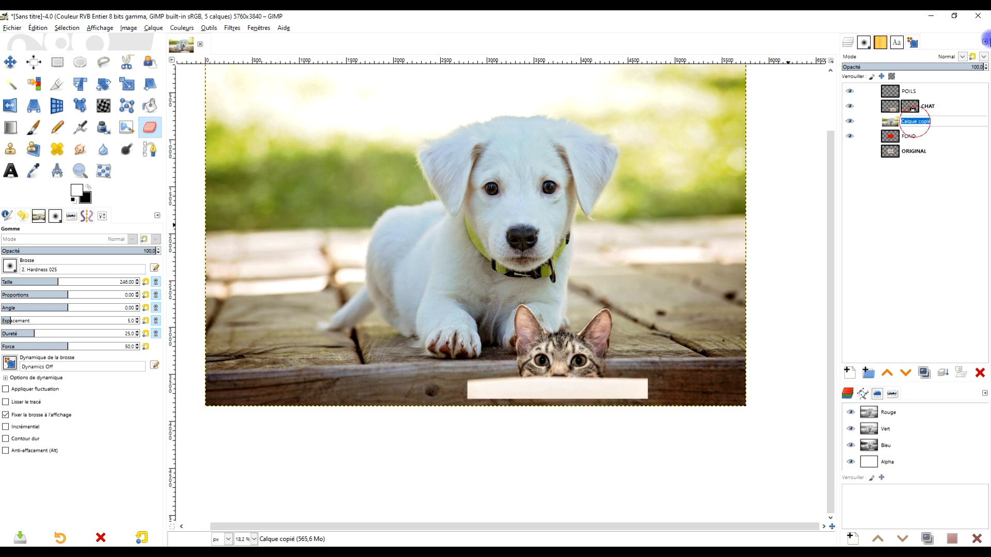
key("Caps_Lock")
type("CH")
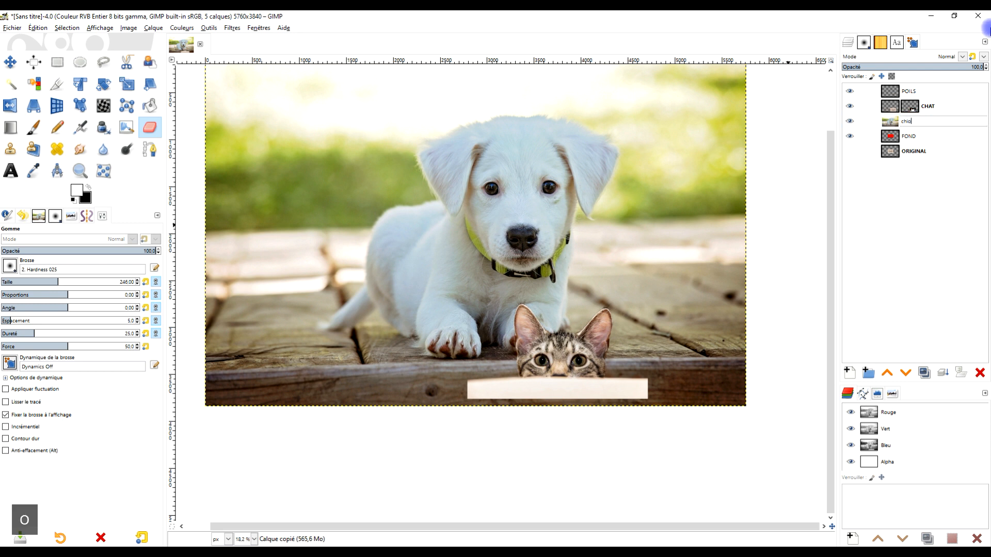
type("iots")
key("BackSpace")
key("Return")
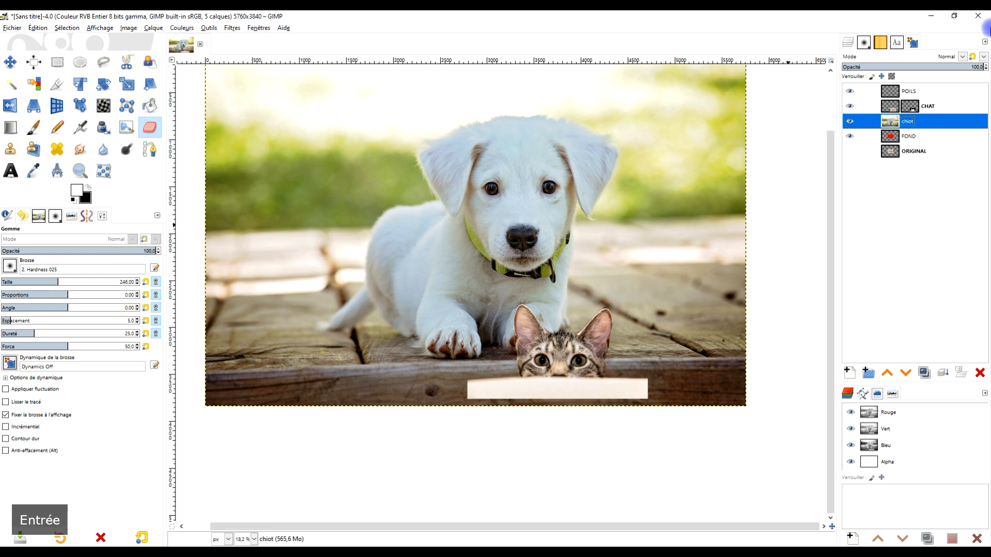
Scale the chiot layer proportionally to 3993 × 2662 px, keeping its lower-right corner on the canvas corner.
left_click(127, 84)
left_click(520, 136)
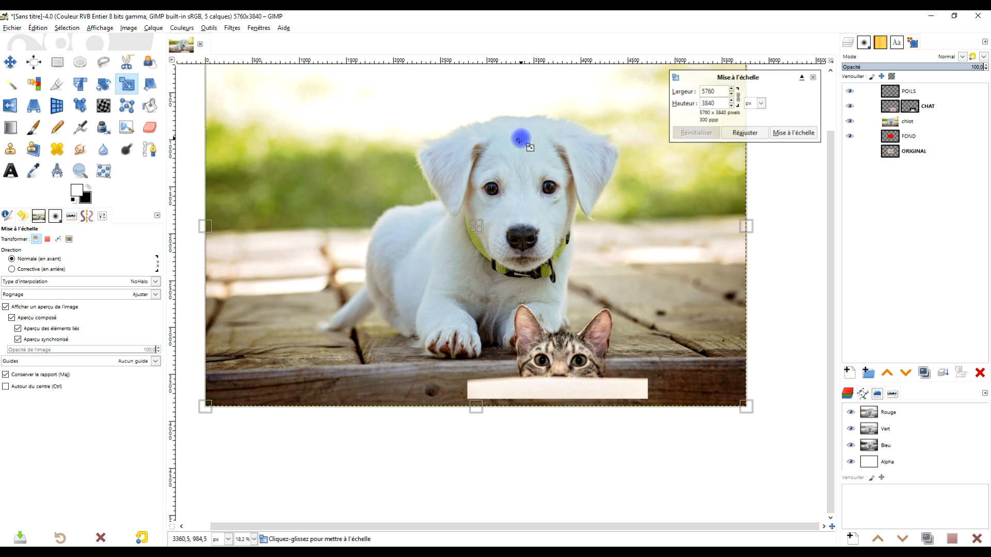
left_click_drag(521, 139, 537, 208)
left_click_drag(215, 113, 280, 143)
left_click_drag(328, 169, 343, 181)
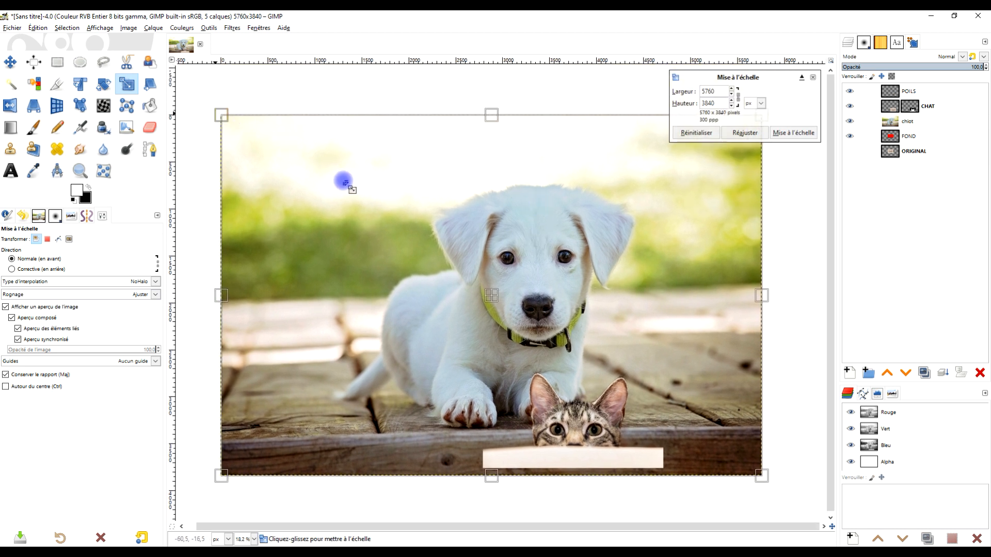
left_click_drag(459, 234, 397, 202)
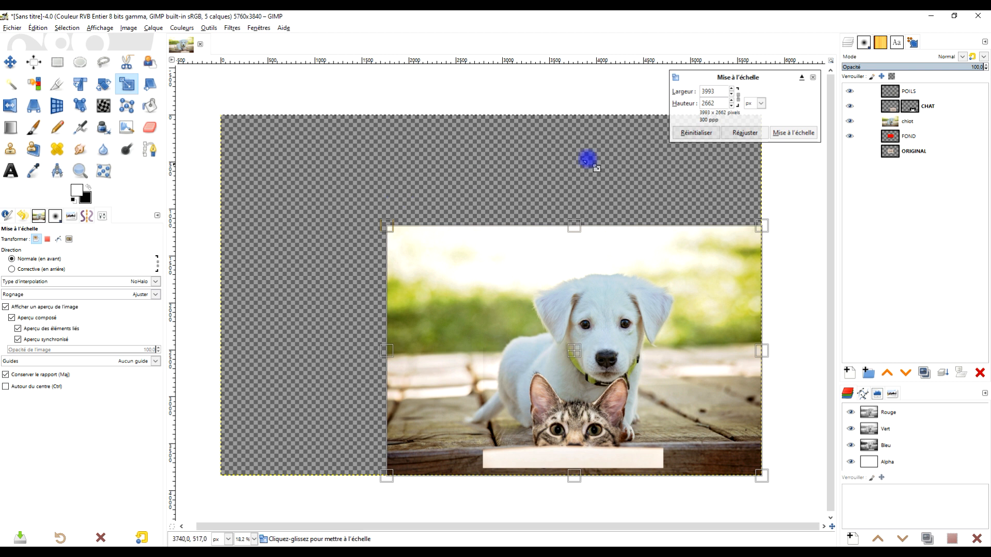
left_click(805, 137)
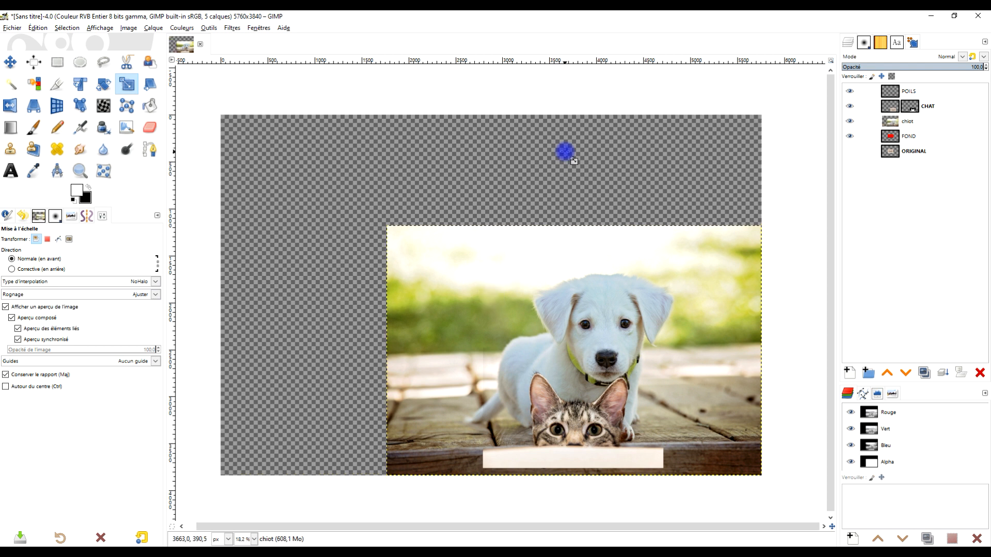
Link the POILS and CHAT layers and move the cat beside the puppy's paw, down to the image's lower edge.
left_click_drag(721, 212, 710, 135)
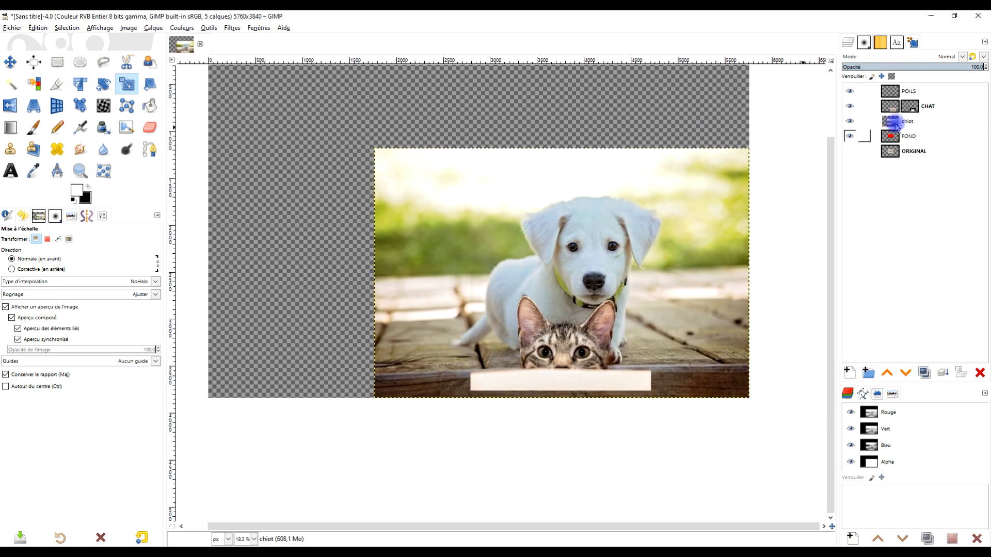
left_click(863, 91)
left_click(863, 106)
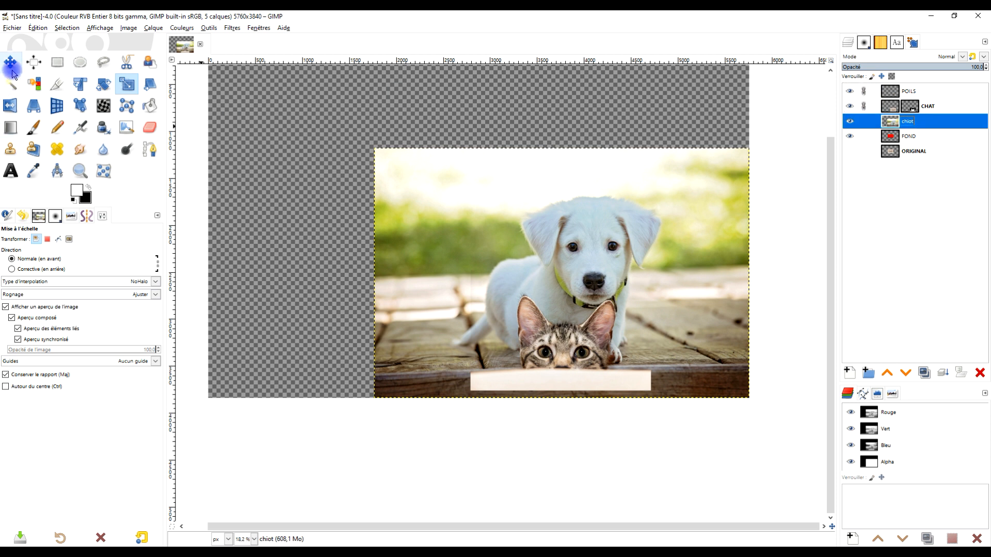
left_click(10, 62)
left_click(889, 106)
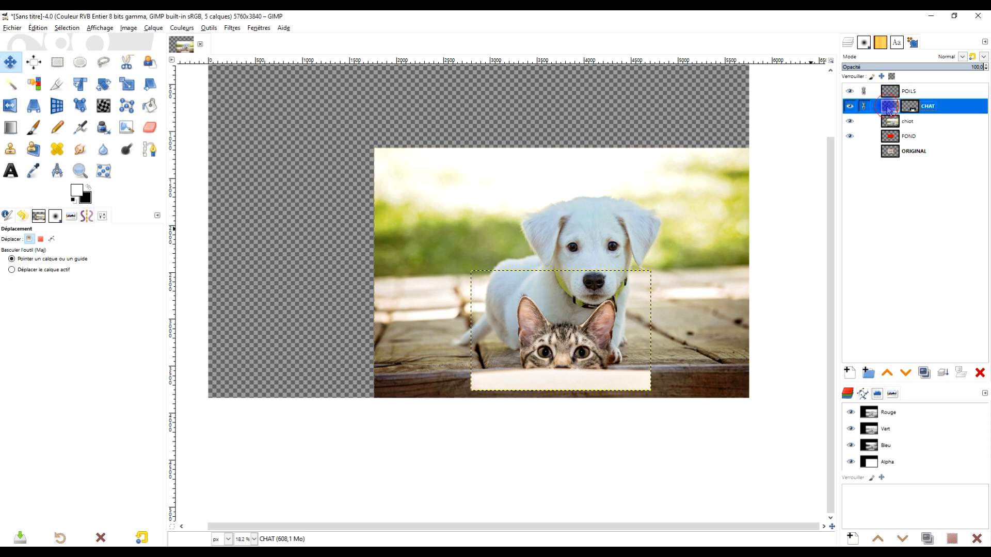
left_click_drag(577, 351, 616, 355)
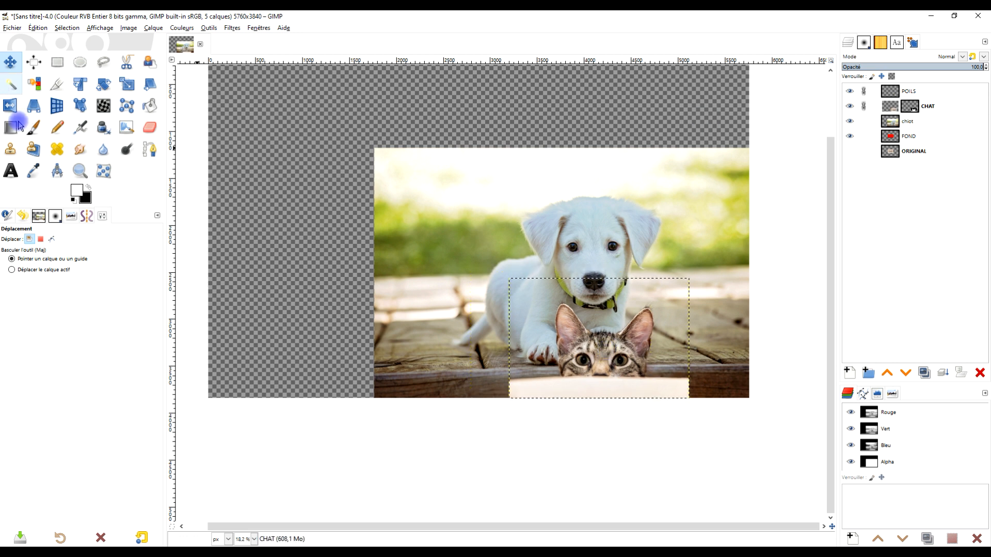
Unlink the CHAT and POILS layers and crop the image to its content with the chiot layer active.
left_click(870, 104)
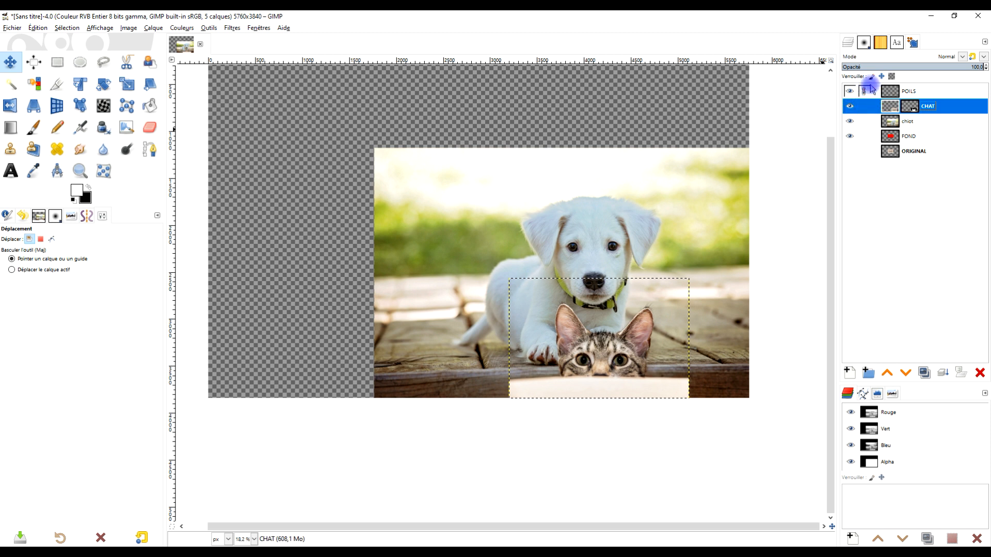
left_click(892, 127)
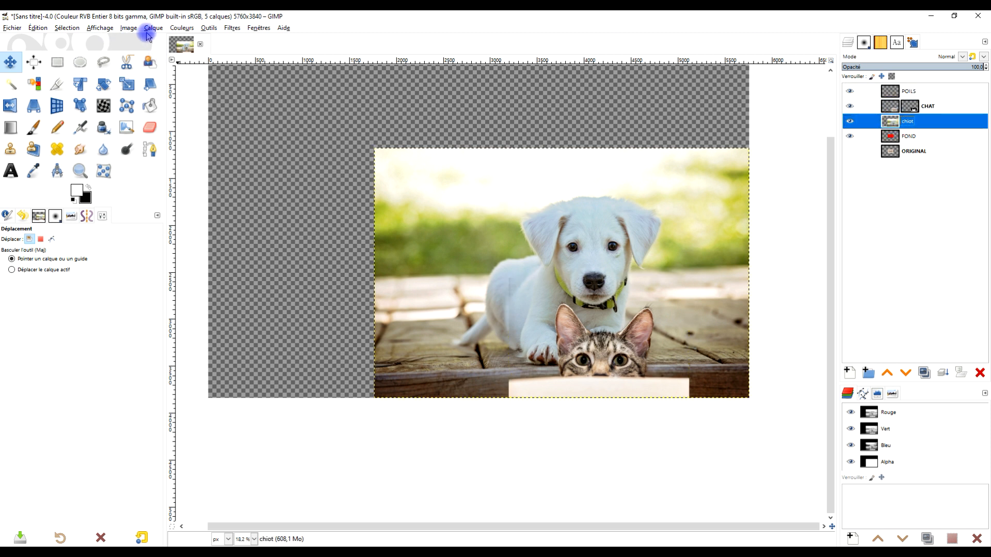
left_click(129, 27)
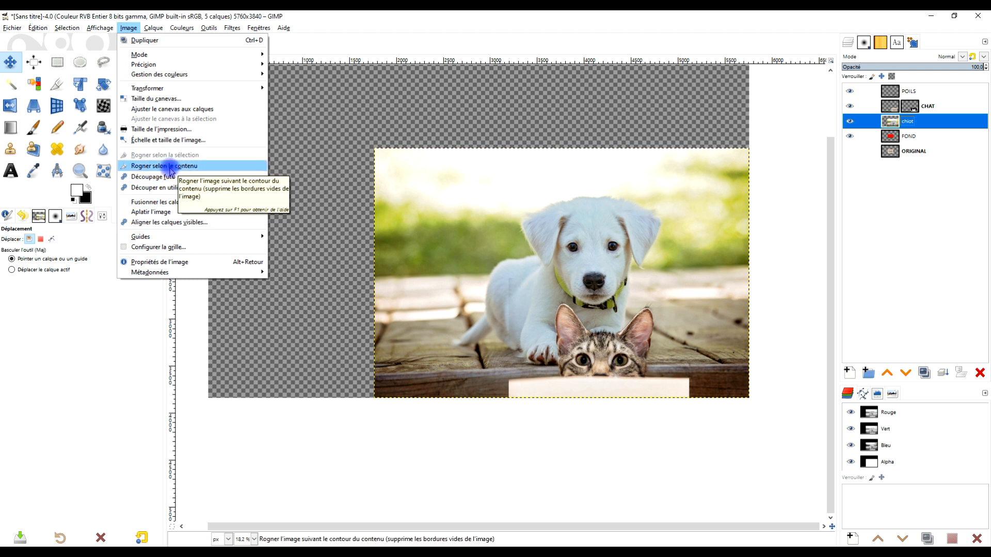
left_click(261, 165)
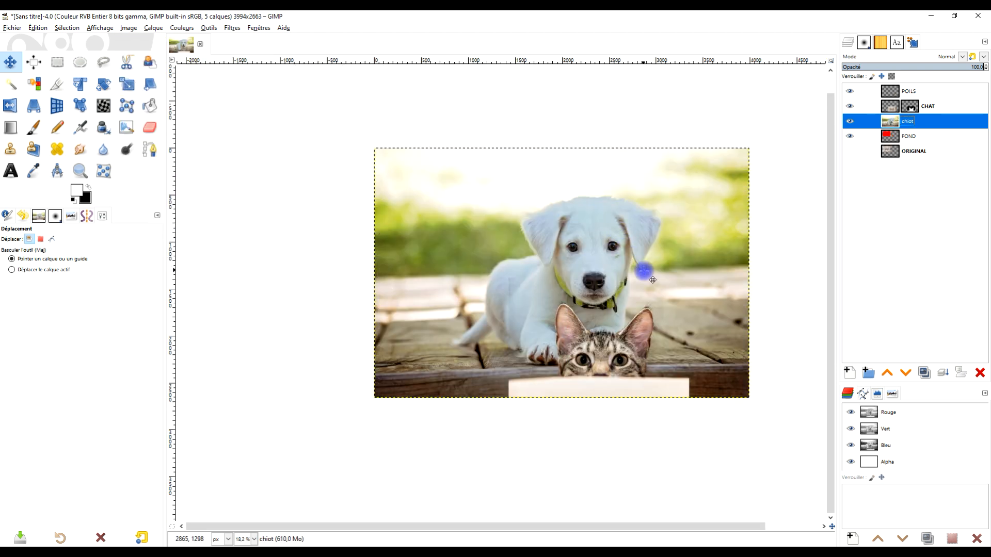
left_click(80, 170)
left_click_drag(372, 144, 764, 408)
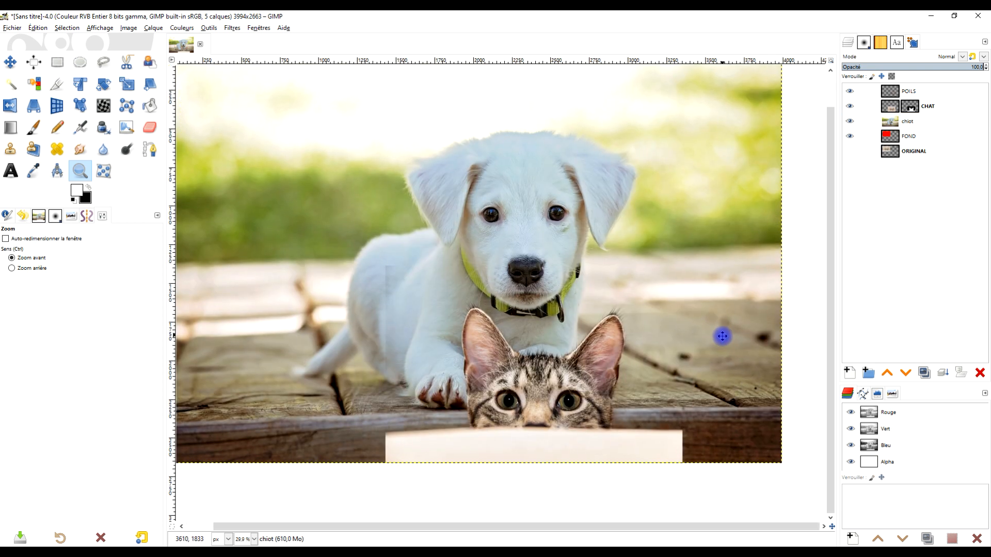
left_click_drag(639, 257, 635, 283)
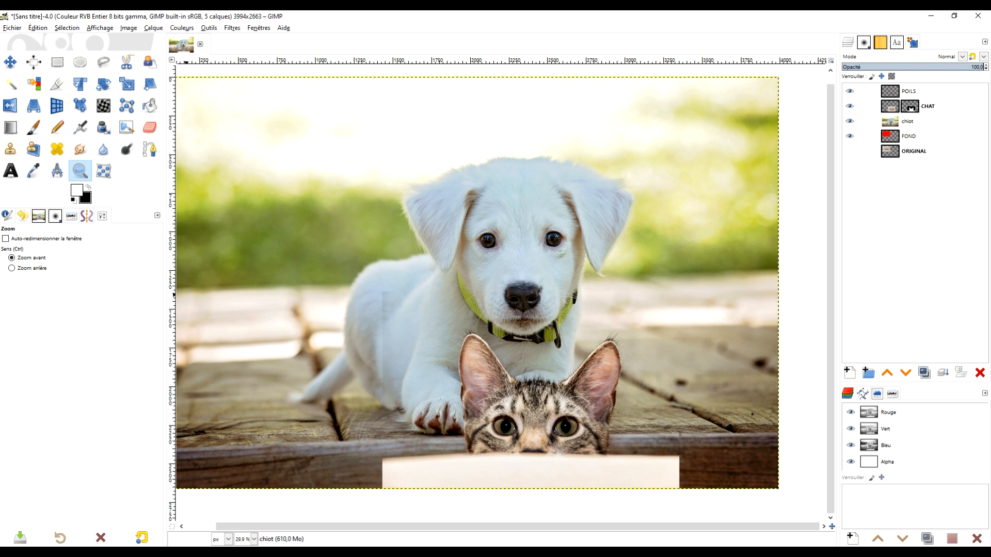
Switch to the browser to review the Pixabay pages of the mouse, cat and puppy photos, and return to GIMP.
key("alt+Tab")
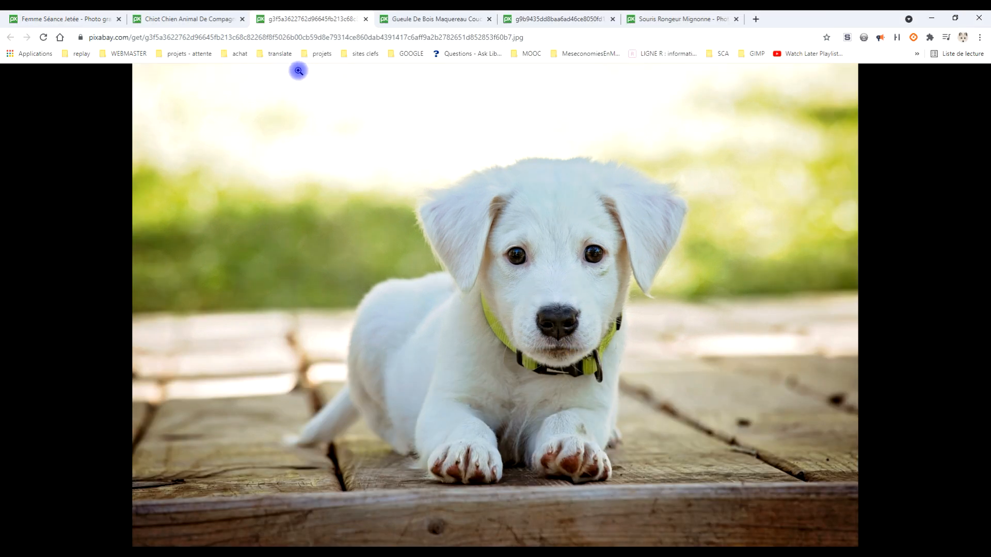
left_click(660, 17)
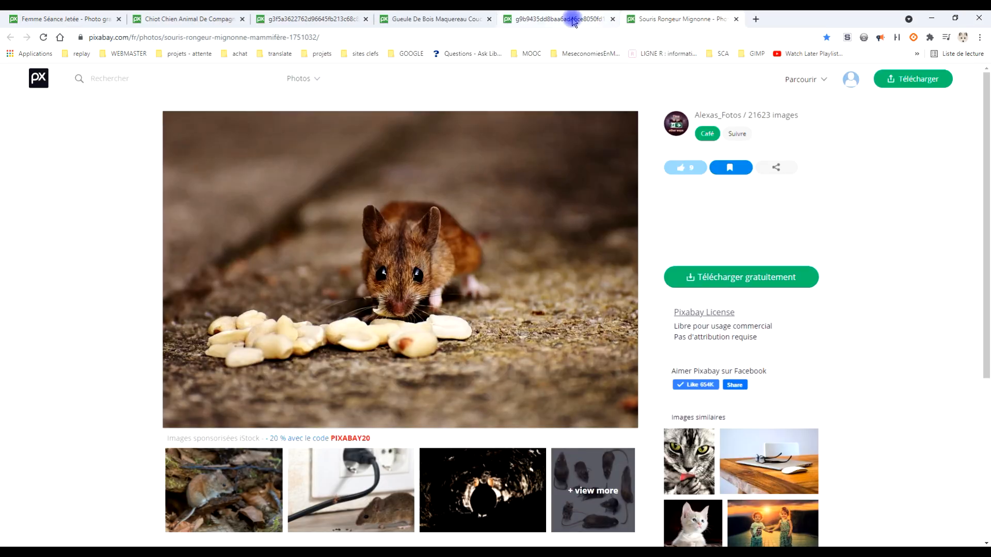
left_click(444, 19)
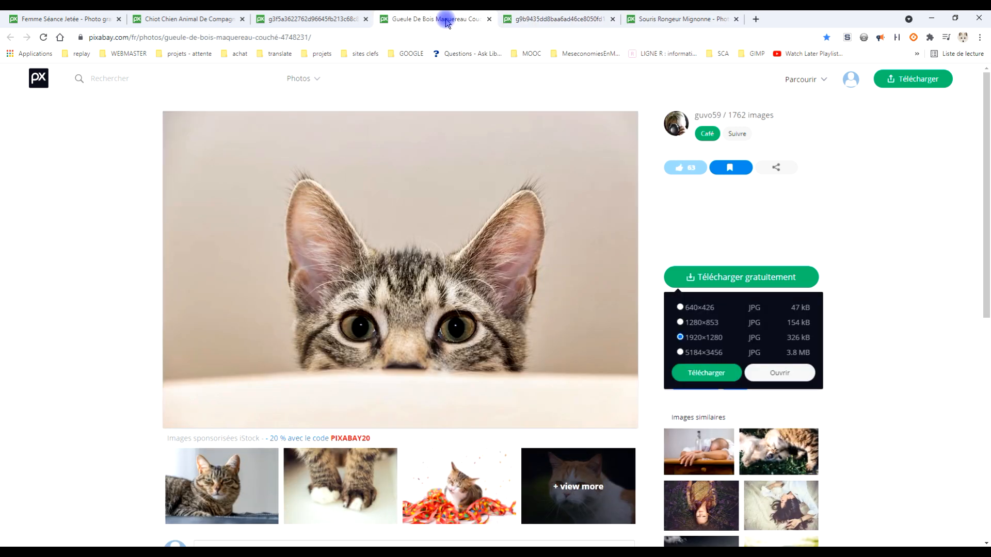
left_click(195, 21)
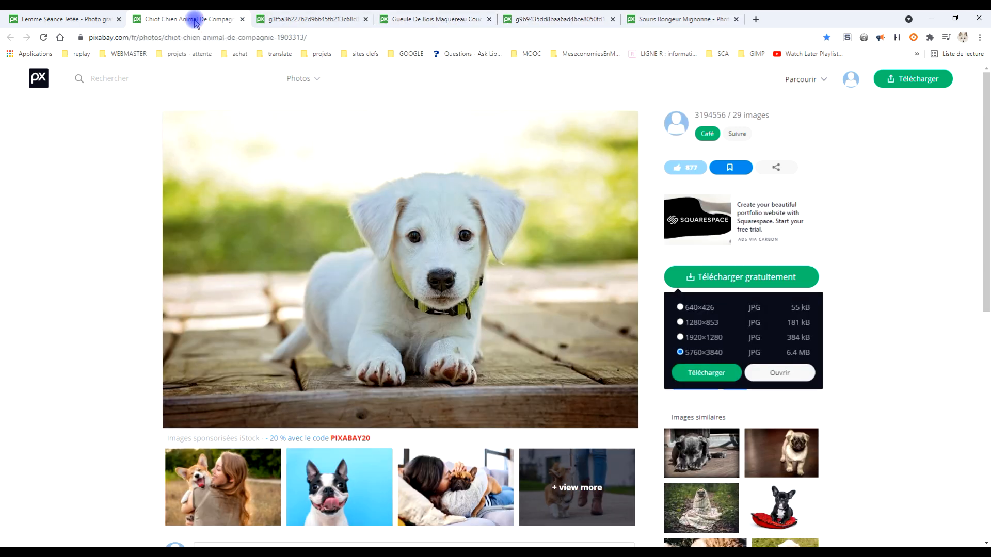
left_click(81, 24)
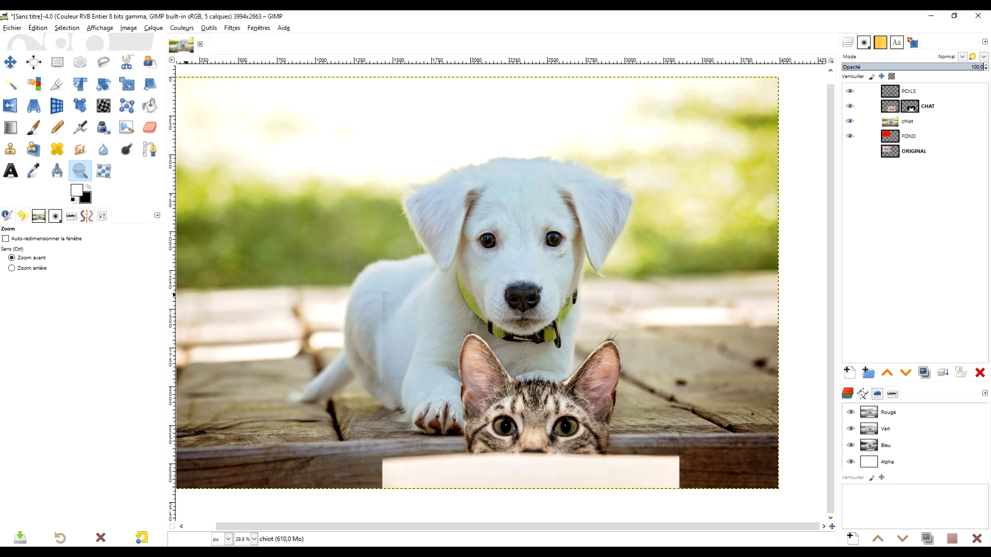
left_click(574, 281)
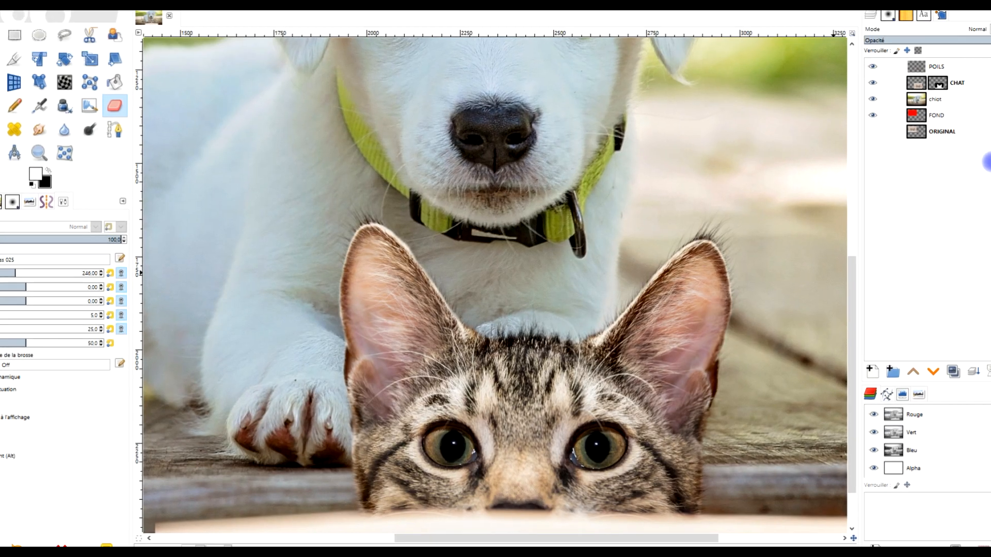